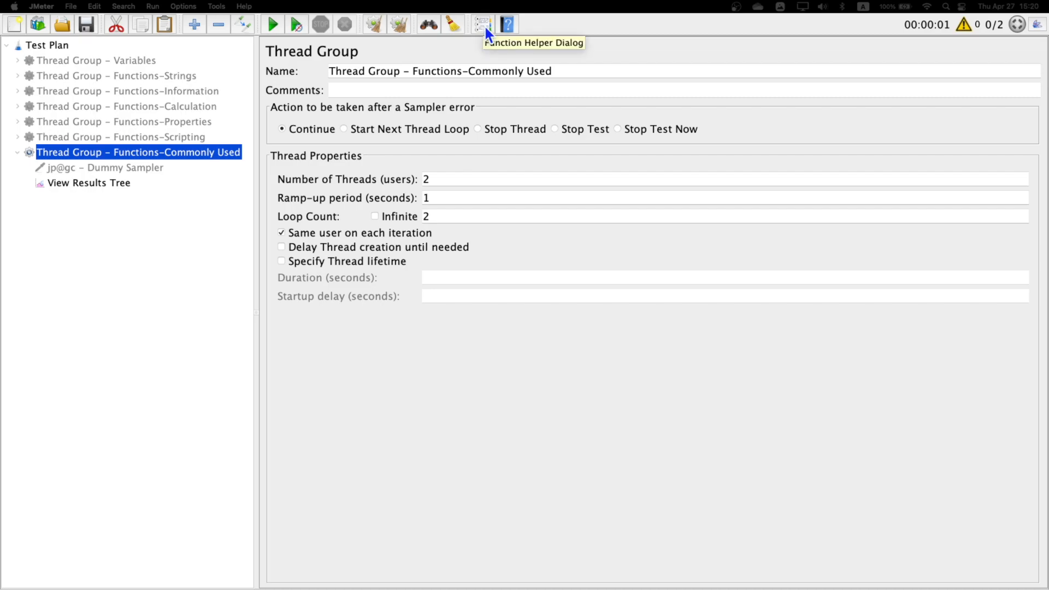
- Open the Function Helper dialog and choose the counter function
{"action": "left_click", "coordinate": [483, 25]}
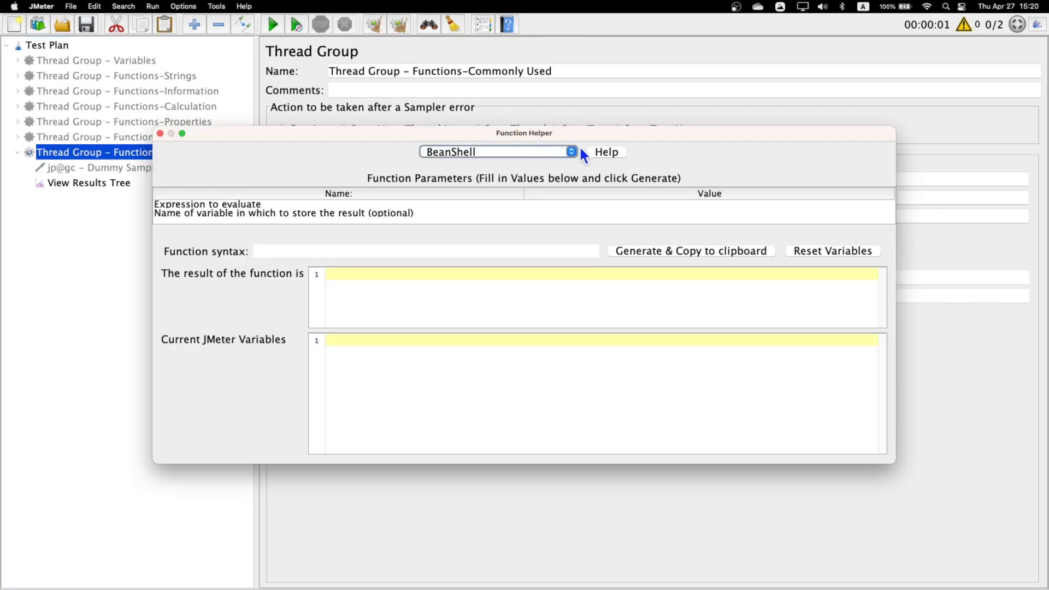
{"action": "left_click_drag", "start_coordinate": [586, 132], "coordinate": [608, 130]}
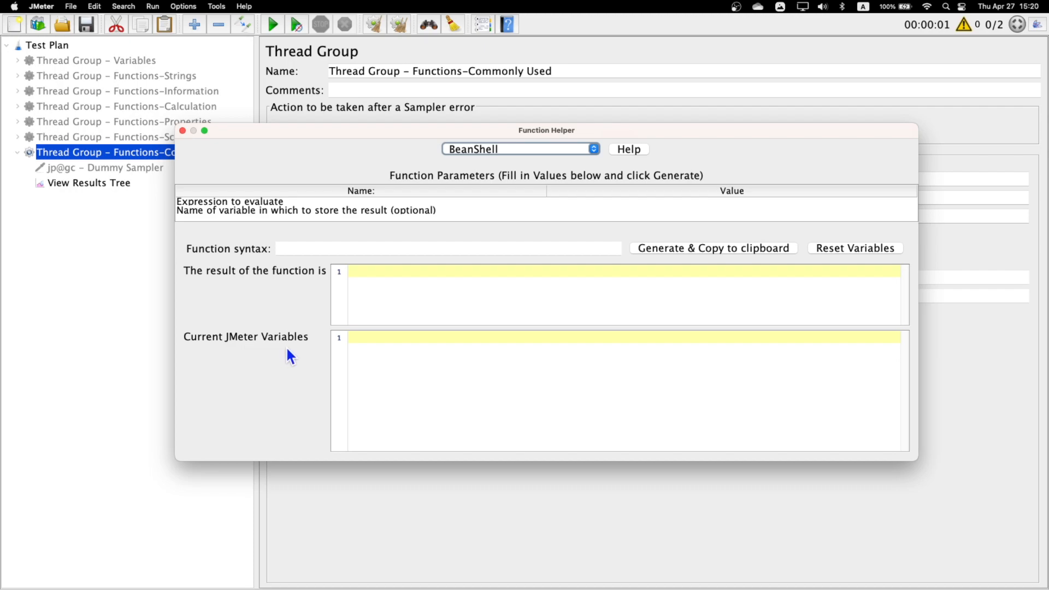
{"action": "left_click", "coordinate": [593, 149]}
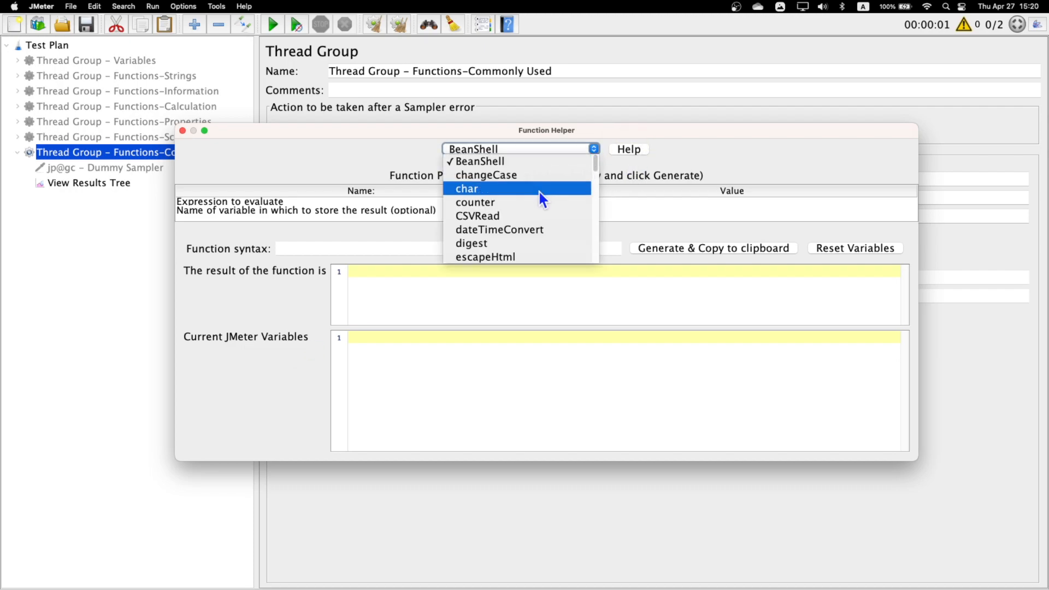
{"action": "left_click", "coordinate": [488, 203]}
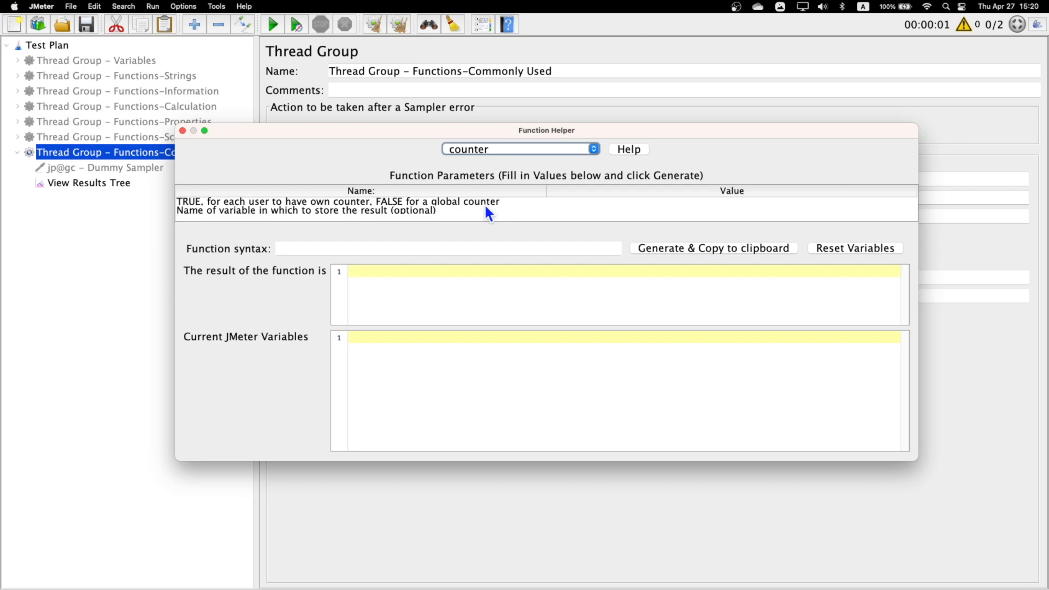
- Set the per-user counter parameter to True and the result variable to mycounter, and generate and copy the function
{"action": "left_click", "coordinate": [242, 202]}
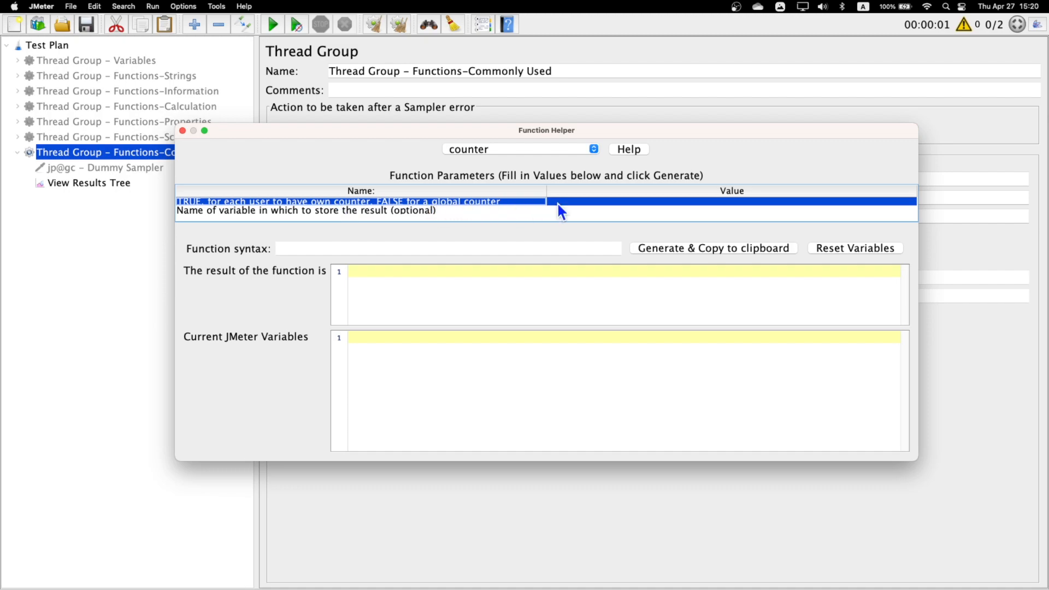
{"action": "double_click", "coordinate": [580, 201]}
{"action": "type", "text": "True"}
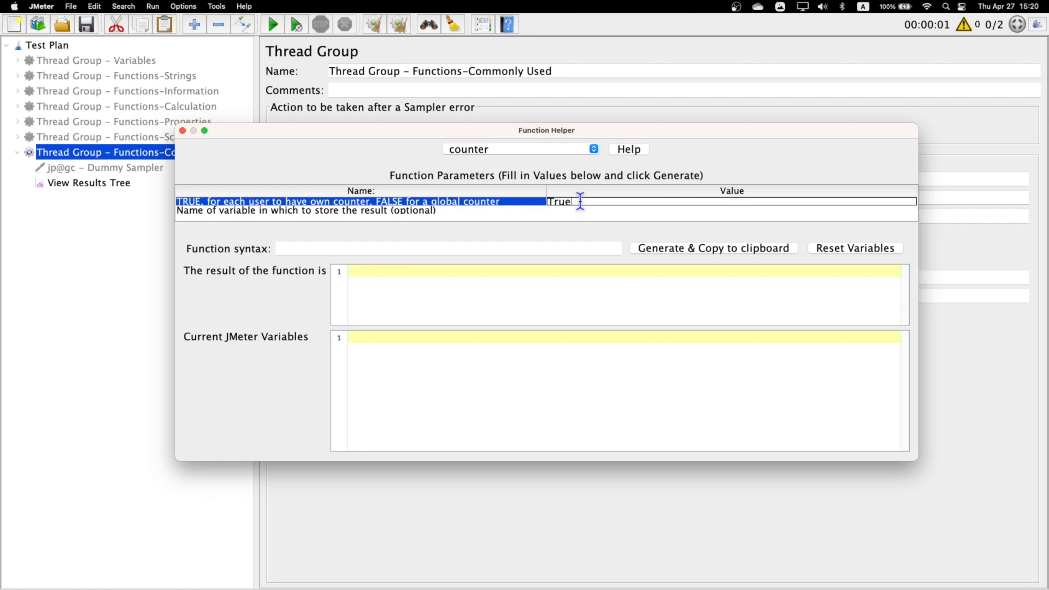
{"action": "left_click", "coordinate": [214, 212]}
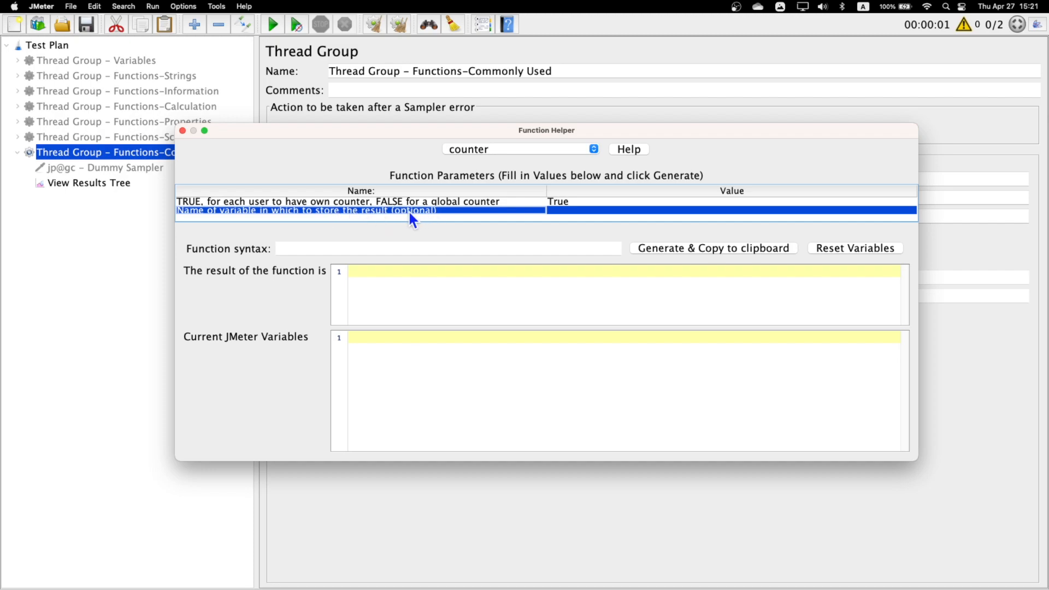
{"action": "double_click", "coordinate": [583, 211]}
{"action": "type", "text": "m"}
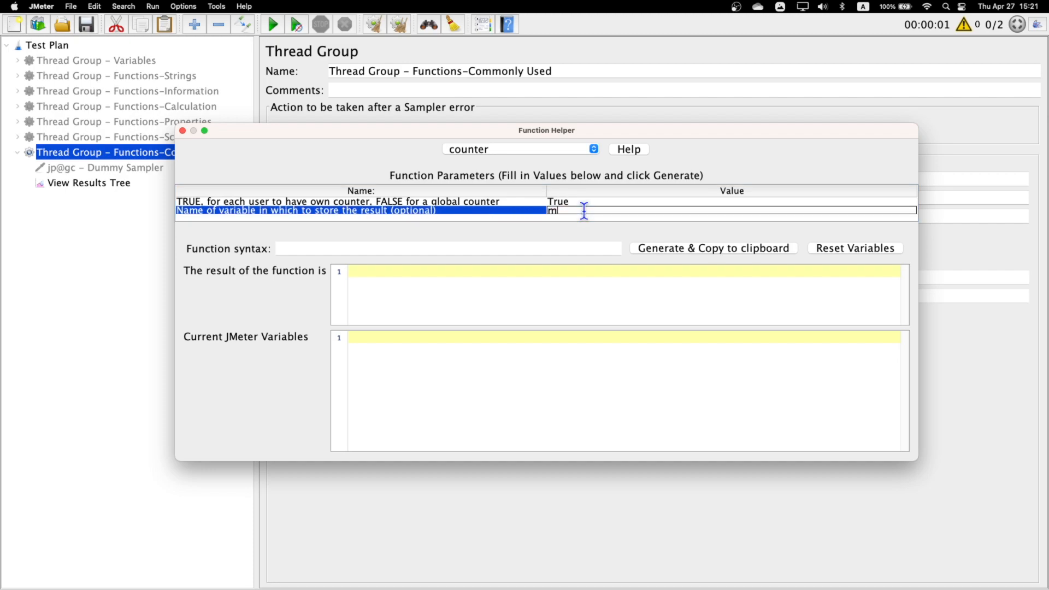
{"action": "type", "text": "ycounter"}
{"action": "left_click", "coordinate": [719, 248]}
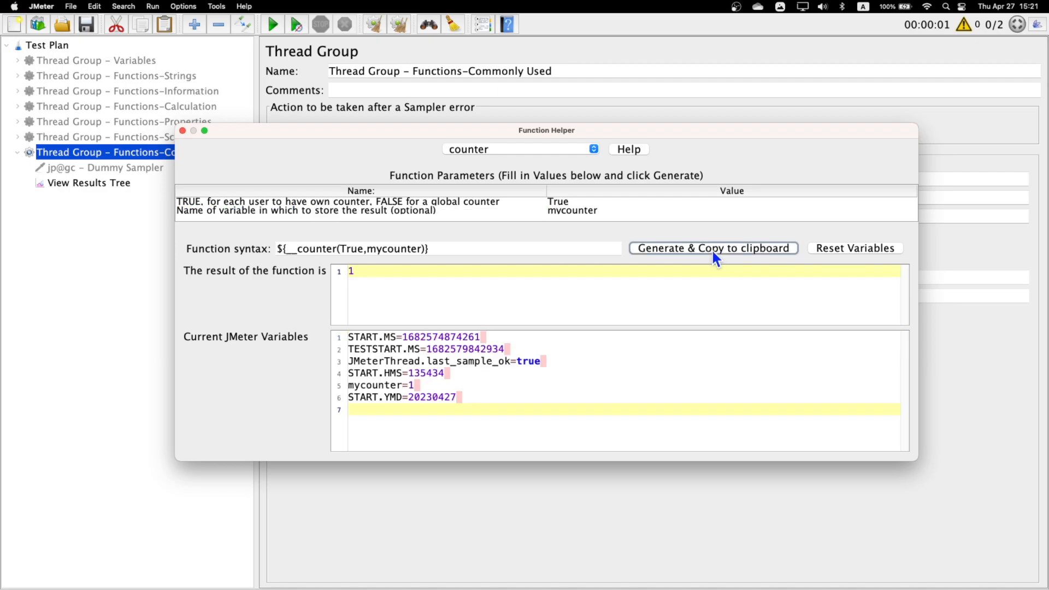
- Examine the generated counter function's syntax and result, and close the Function Helper
{"action": "left_click_drag", "start_coordinate": [459, 249], "coordinate": [260, 249]}
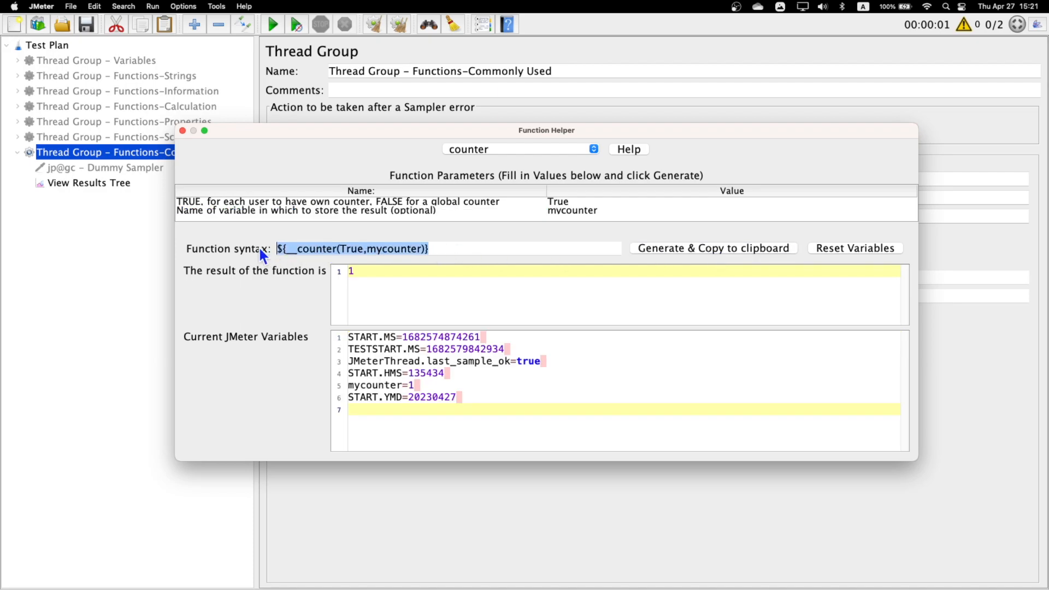
{"action": "left_click", "coordinate": [448, 249]}
{"action": "double_click", "coordinate": [351, 271]}
{"action": "left_click_drag", "start_coordinate": [458, 249], "coordinate": [94, 250]}
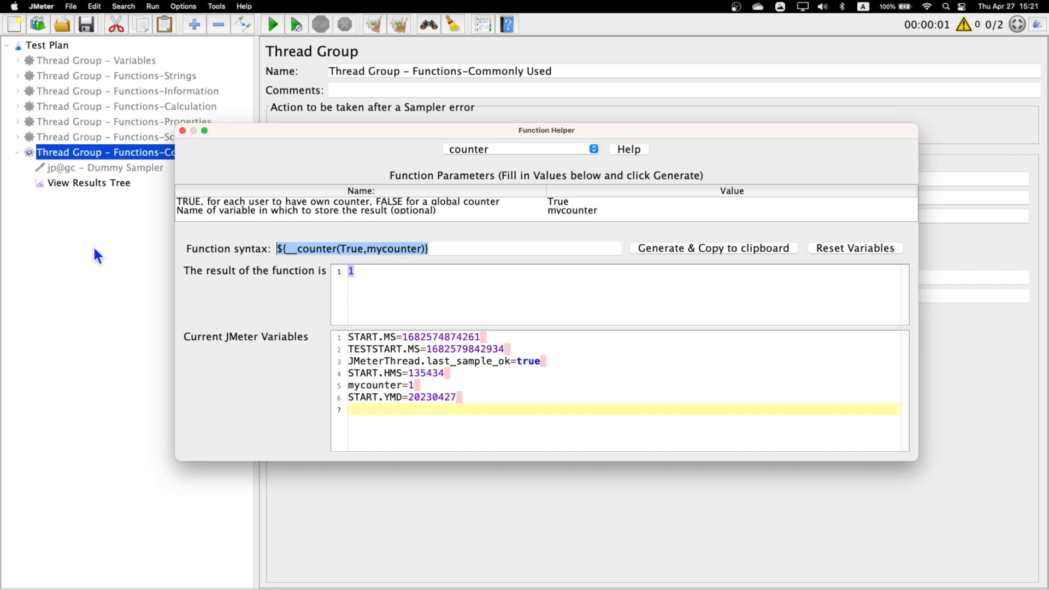
{"action": "left_click", "coordinate": [183, 132]}
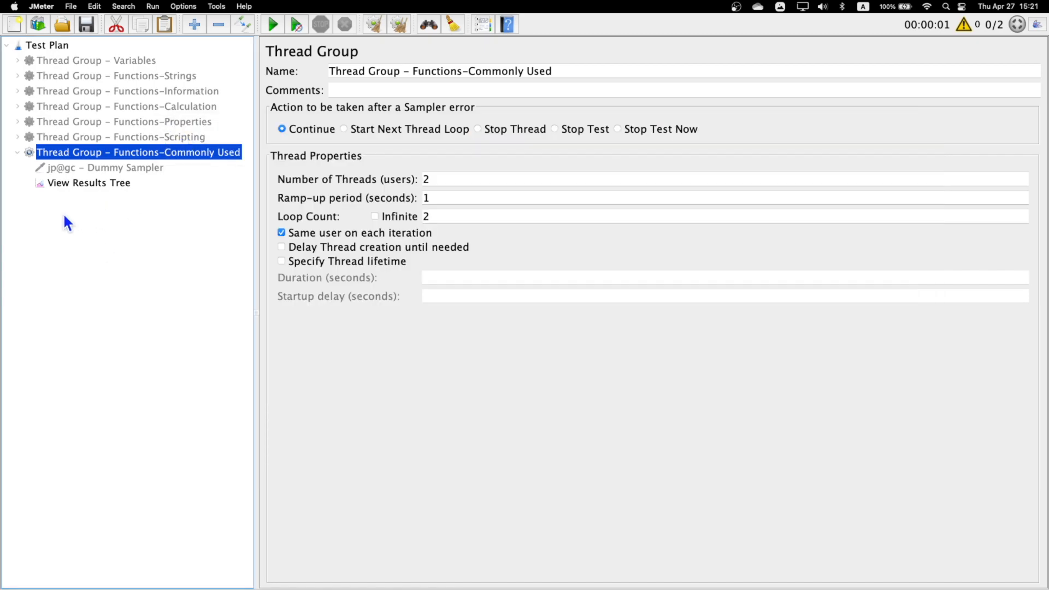
- Add a jp@gc - Dummy Sampler to the Functions-Commonly Used thread group and place it directly above View Results Tree
{"action": "right_click", "coordinate": [116, 152]}
{"action": "mouse_move", "coordinate": [166, 162]}
{"action": "mouse_move", "coordinate": [345, 161]}
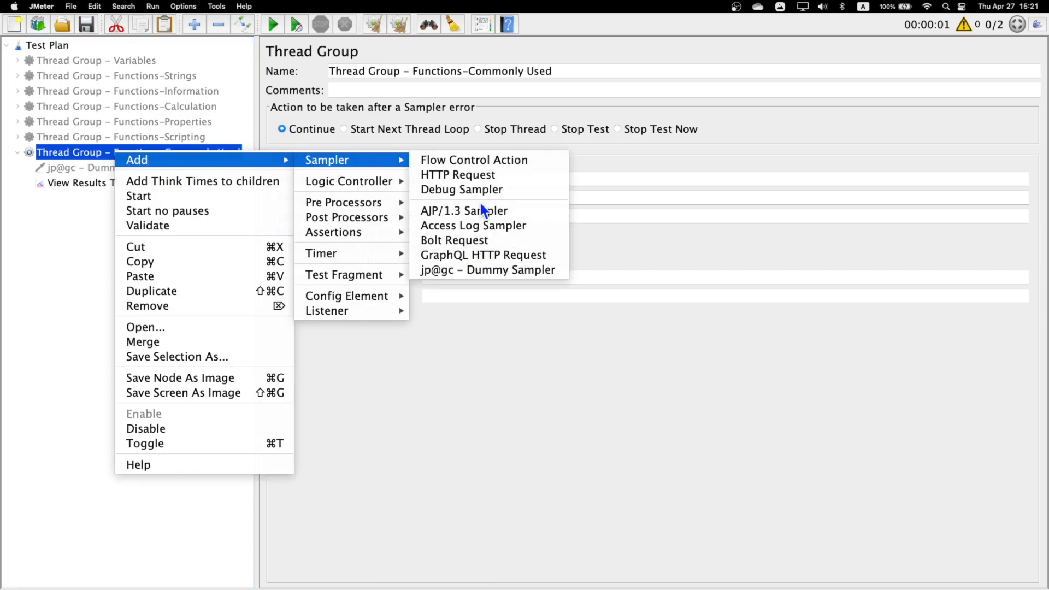
{"action": "left_click", "coordinate": [483, 269]}
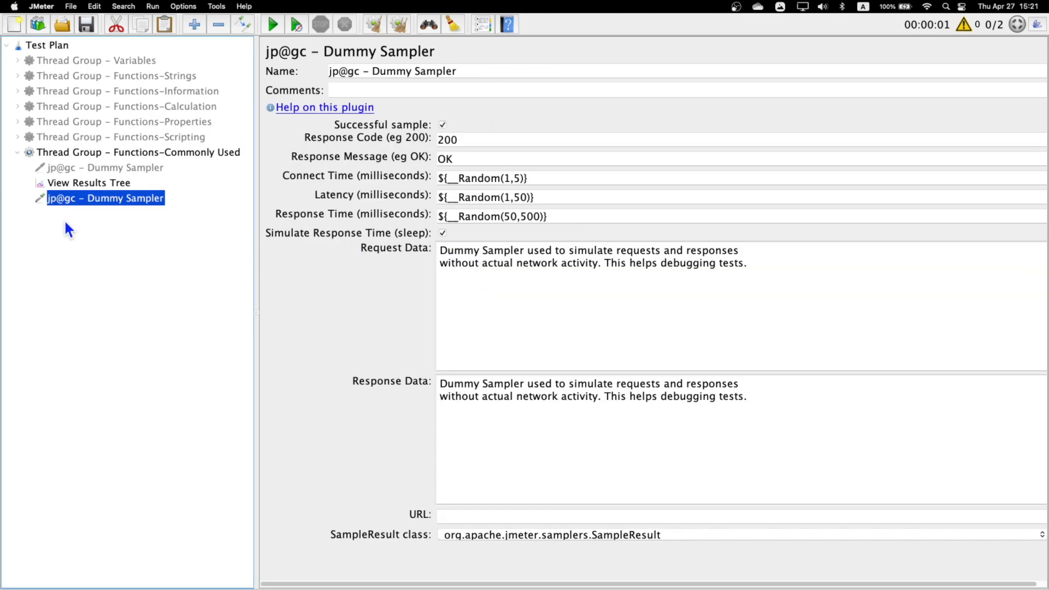
{"action": "left_click_drag", "start_coordinate": [90, 199], "coordinate": [91, 180]}
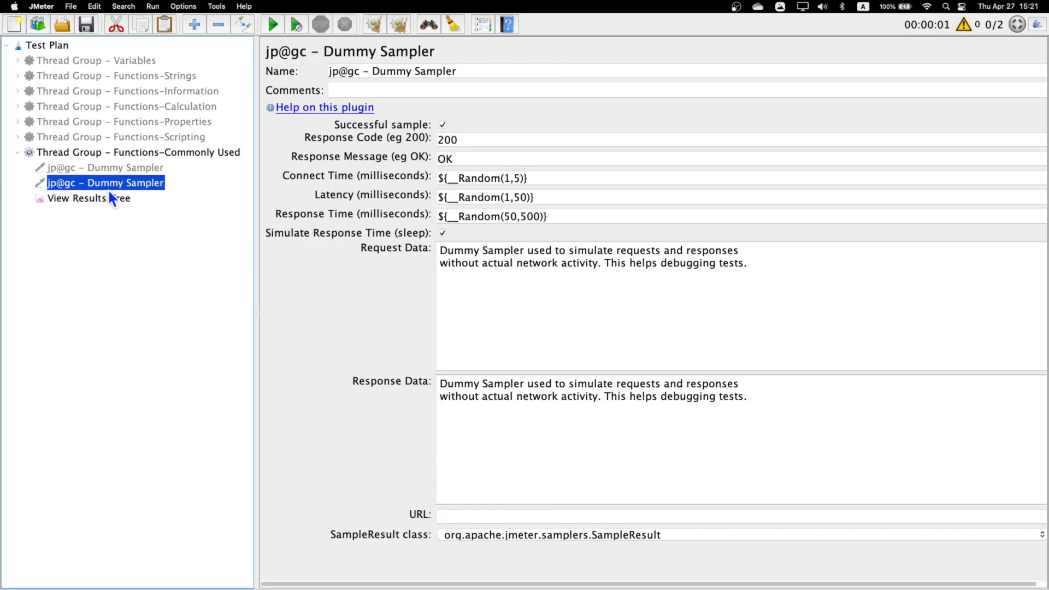
- Replace the new sampler's request data with "counter:" followed by the copied function ${__counter(True,mycounter)}
{"action": "left_click_drag", "start_coordinate": [787, 272], "coordinate": [375, 253]}
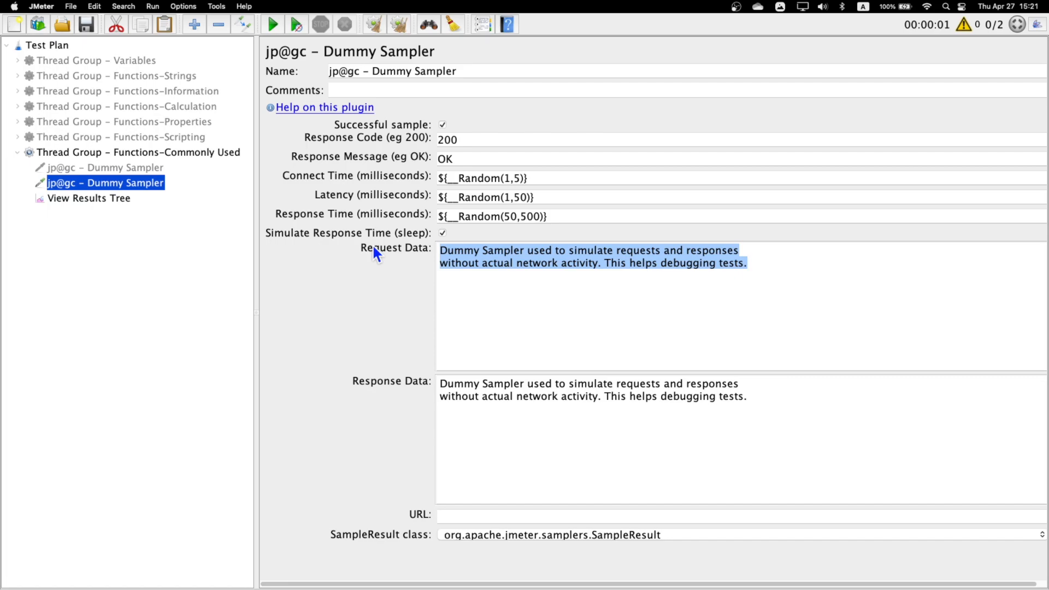
{"action": "type", "text": "t"}
{"action": "type", "text": "c"}
{"action": "type", "text": "ounter:"}
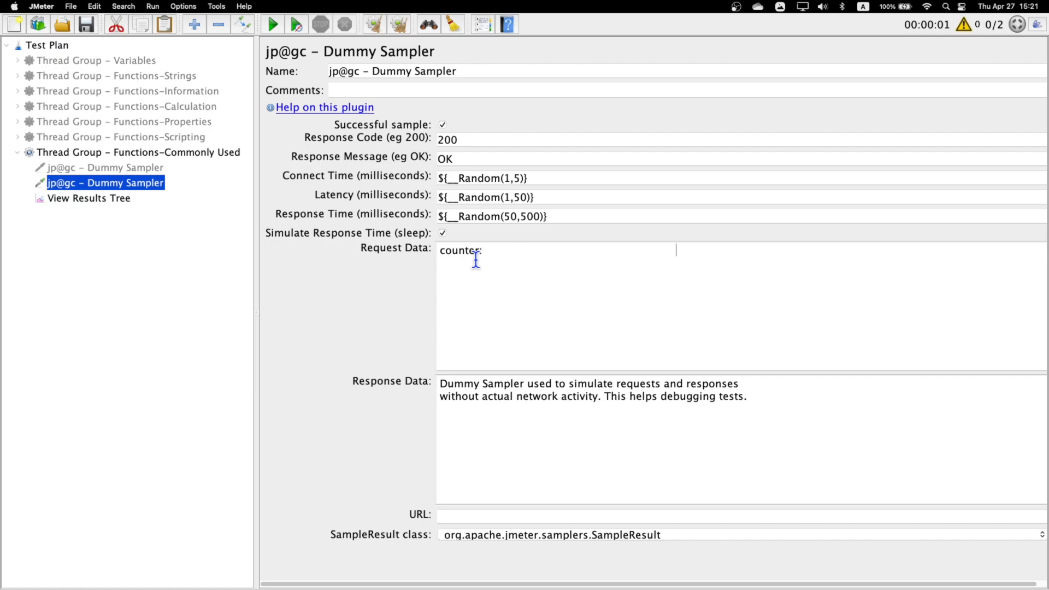
{"action": "key", "text": "super+v"}
{"action": "left_click_drag", "start_coordinate": [828, 251], "coordinate": [674, 252]}
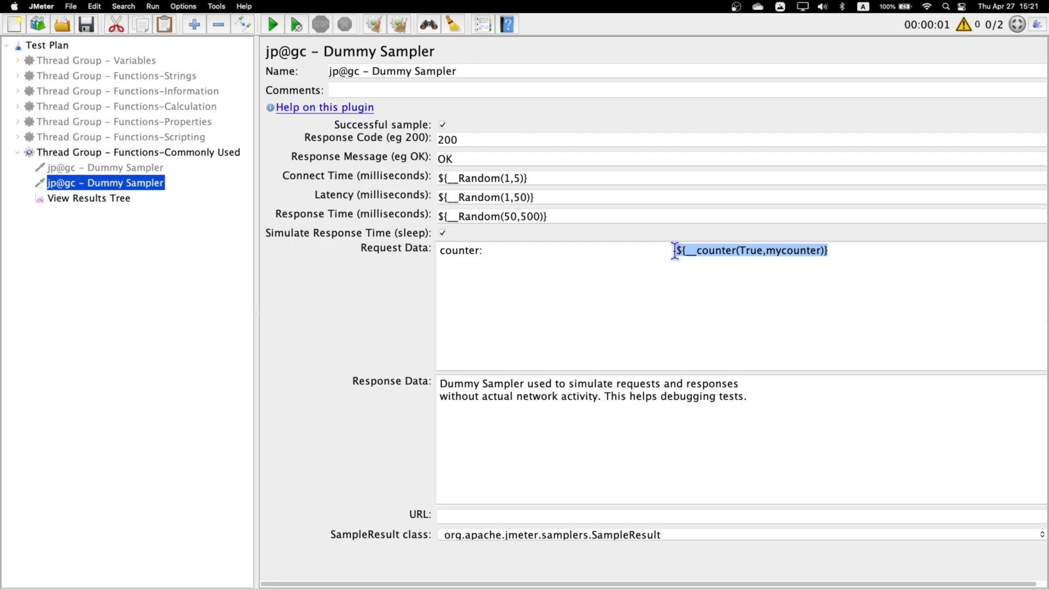
- Run the test with View Results Tree open and compare each result's request body with the thread group's number of threads
{"action": "left_click", "coordinate": [109, 197]}
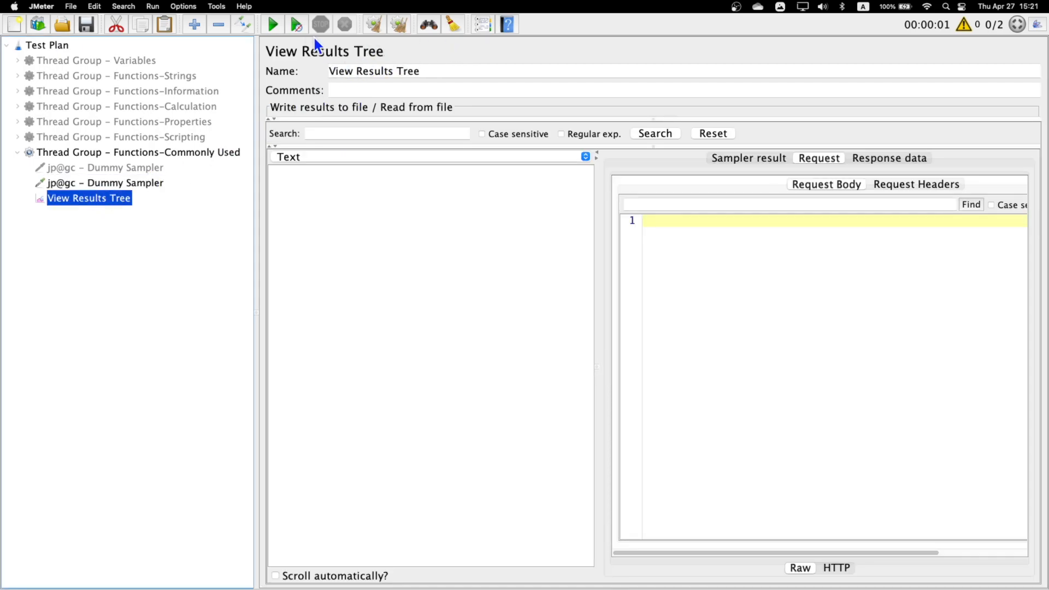
{"action": "left_click", "coordinate": [272, 26]}
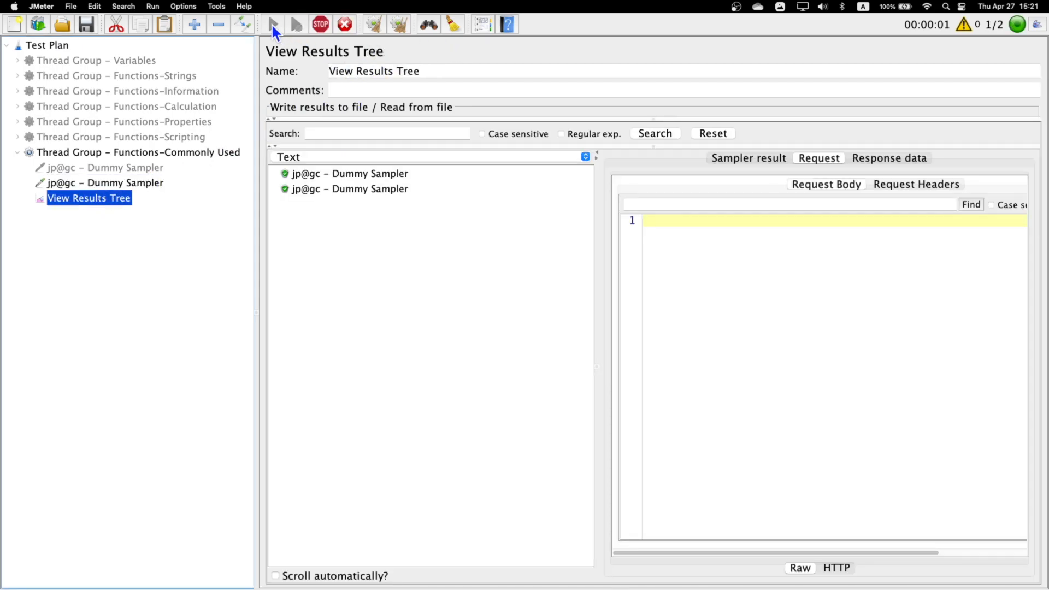
{"action": "left_click", "coordinate": [359, 176]}
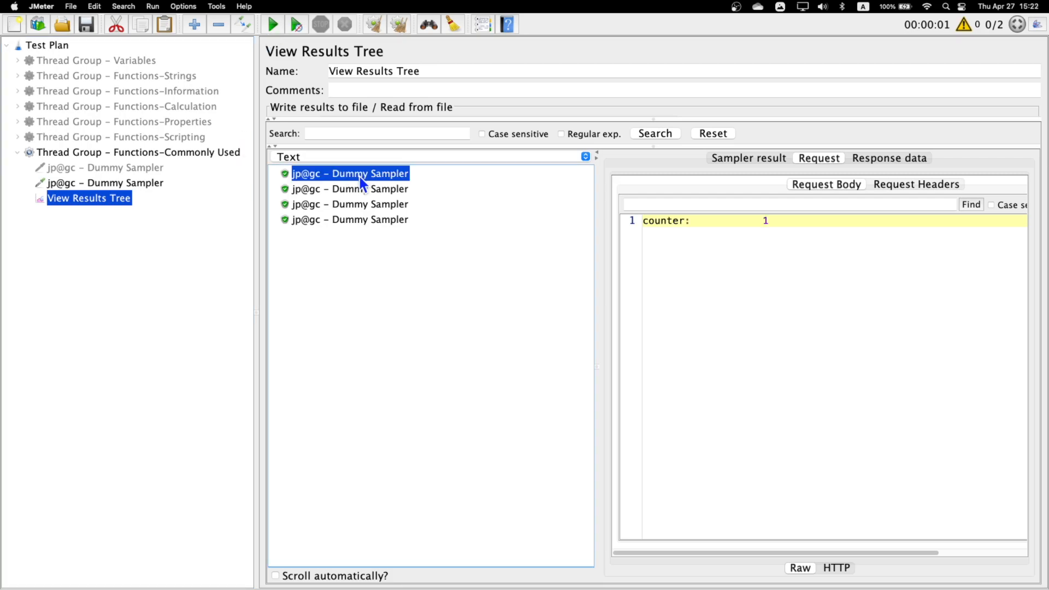
{"action": "left_click", "coordinate": [389, 191]}
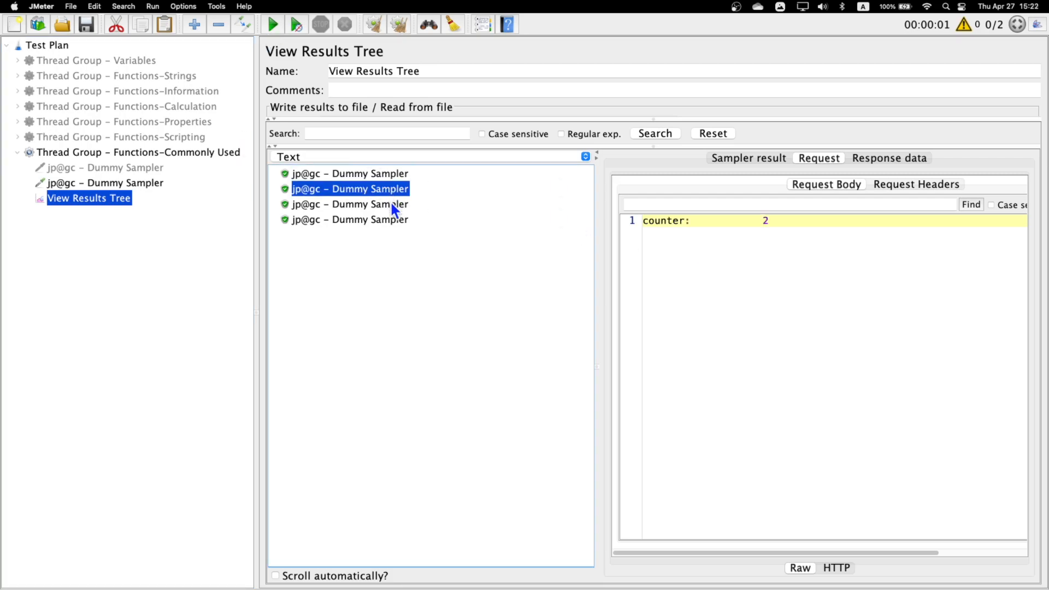
{"action": "left_click", "coordinate": [397, 206]}
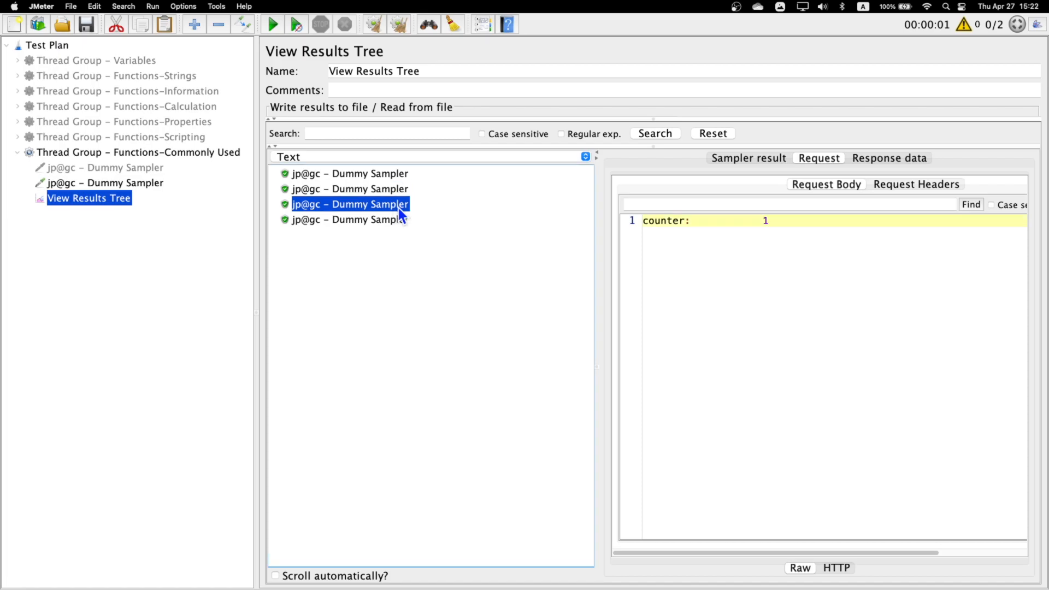
{"action": "key", "text": "Down"}
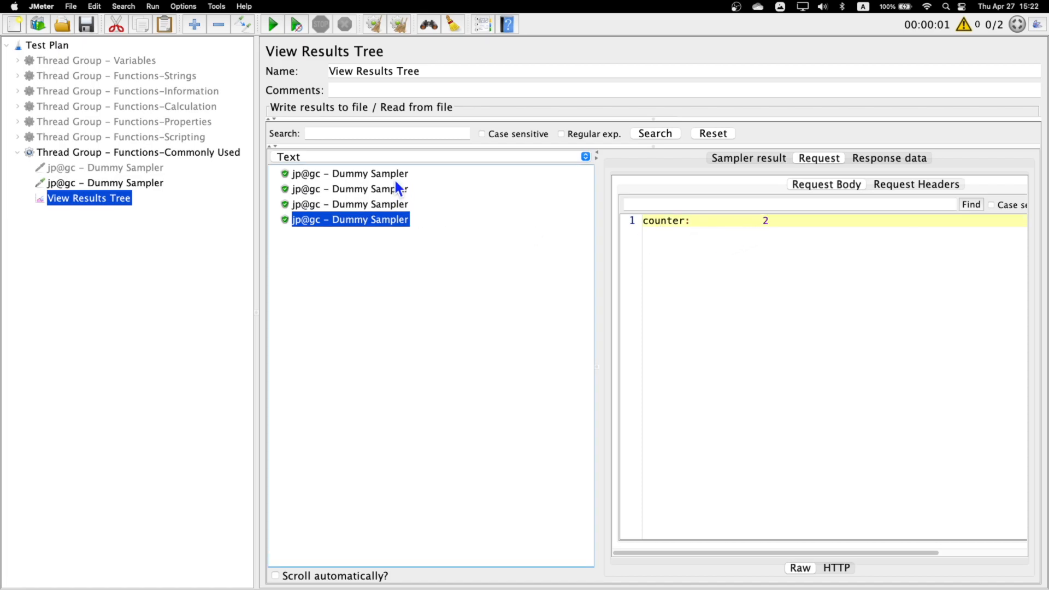
{"action": "left_click", "coordinate": [111, 156]}
{"action": "left_click", "coordinate": [430, 179]}
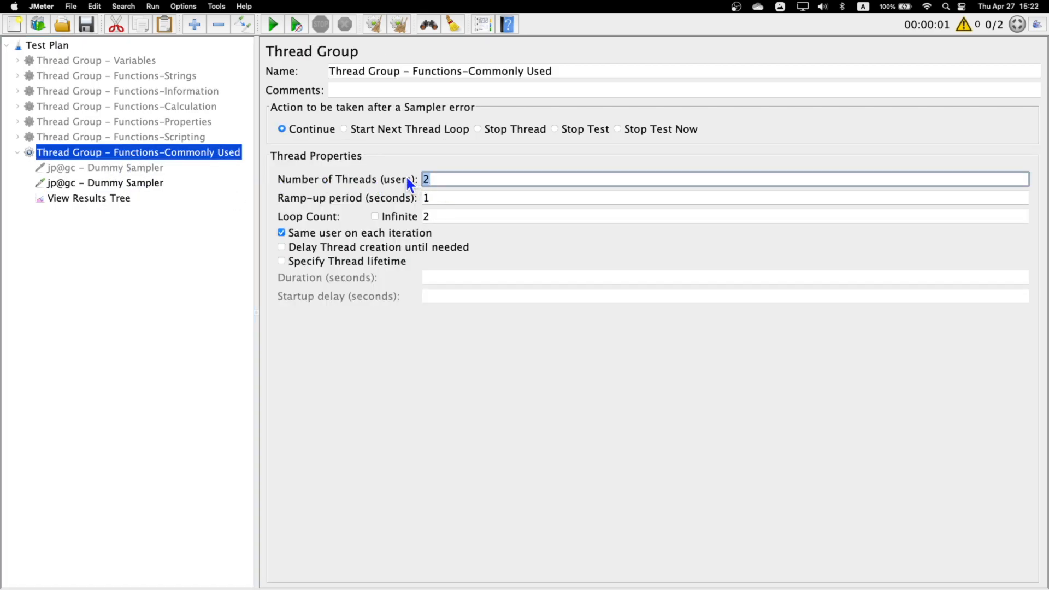
- Change the counter function's first argument to False in the enabled Dummy Sampler's request data
{"action": "left_click", "coordinate": [123, 185]}
{"action": "left_click_drag", "start_coordinate": [848, 251], "coordinate": [775, 251]}
{"action": "left_click", "coordinate": [753, 251]}
{"action": "double_click", "coordinate": [756, 251]}
{"action": "type", "text": "False"}
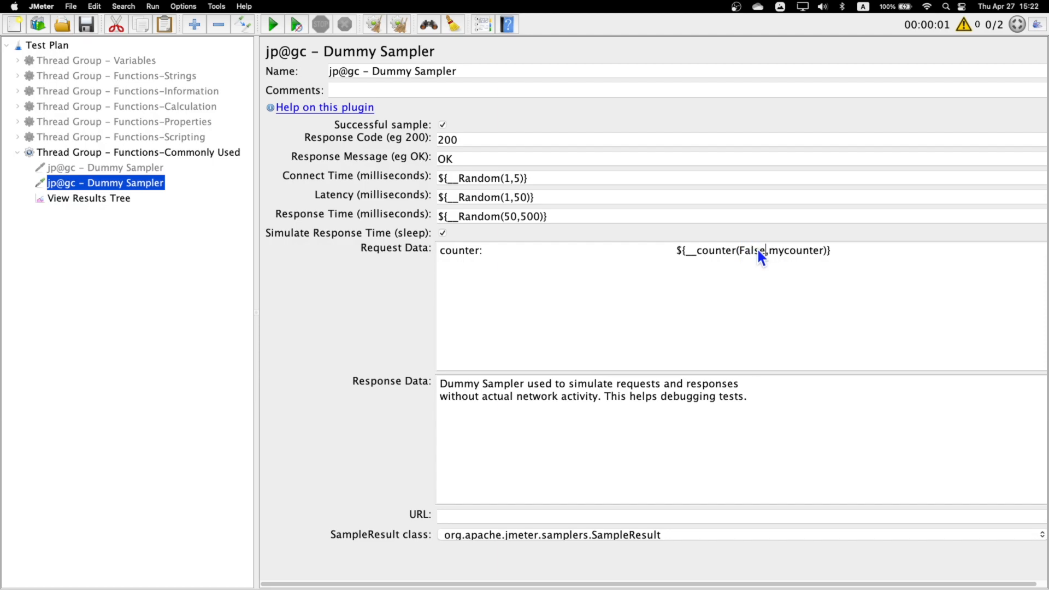
- Clear the earlier results in View Results Tree and rerun the test
{"action": "left_click", "coordinate": [88, 198]}
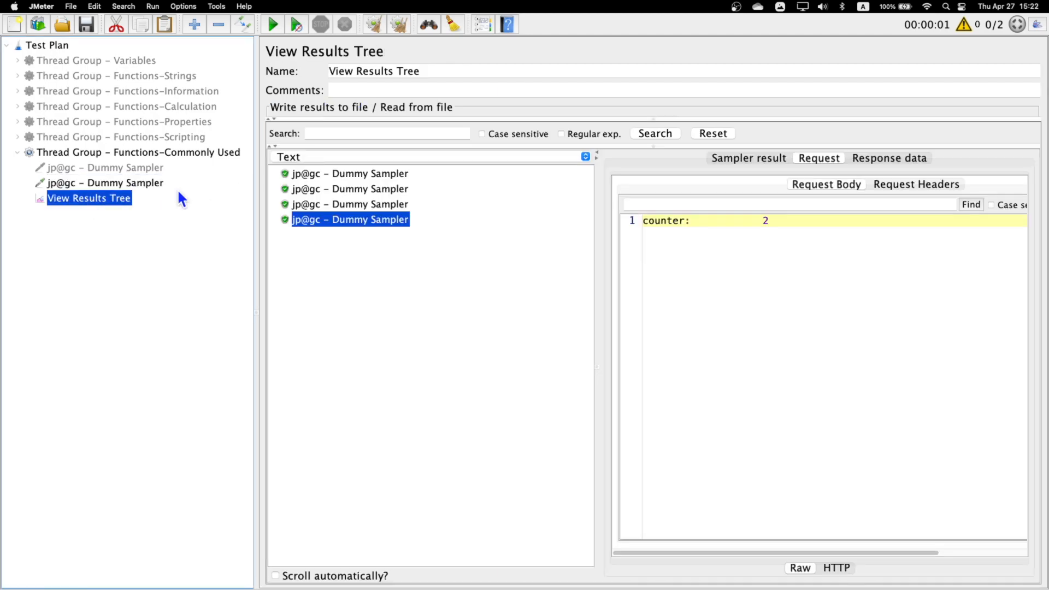
{"action": "left_click", "coordinate": [400, 25]}
{"action": "left_click", "coordinate": [272, 25]}
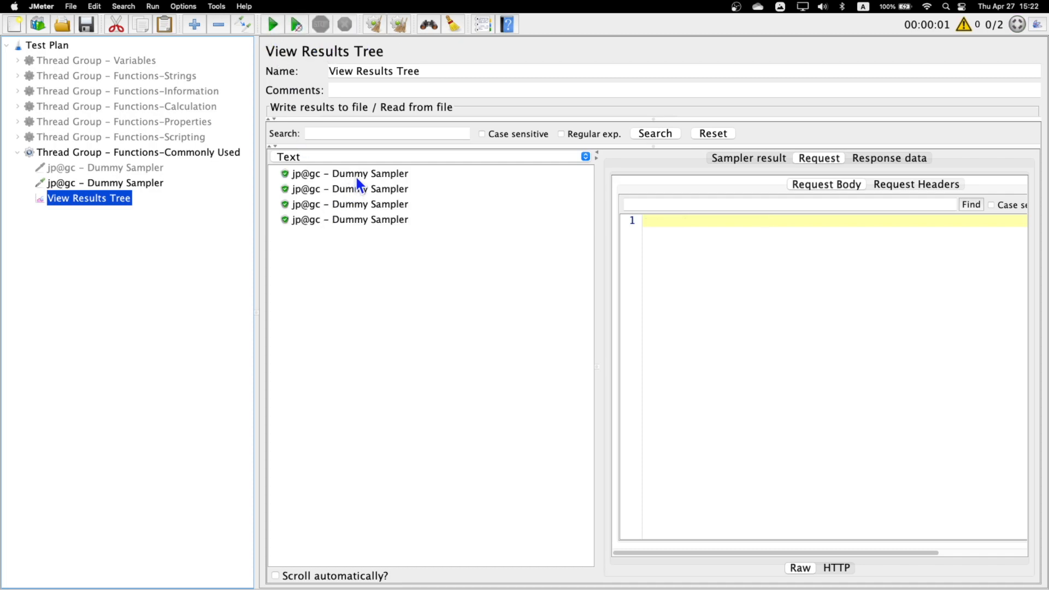
- Examine the counter value in the request body of each of the four Dummy Sampler results
{"action": "left_click", "coordinate": [352, 176]}
{"action": "left_click", "coordinate": [367, 189]}
{"action": "left_click_drag", "start_coordinate": [770, 221], "coordinate": [733, 221]}
{"action": "left_click", "coordinate": [404, 205]}
{"action": "left_click", "coordinate": [374, 219]}
{"action": "double_click", "coordinate": [765, 221]}
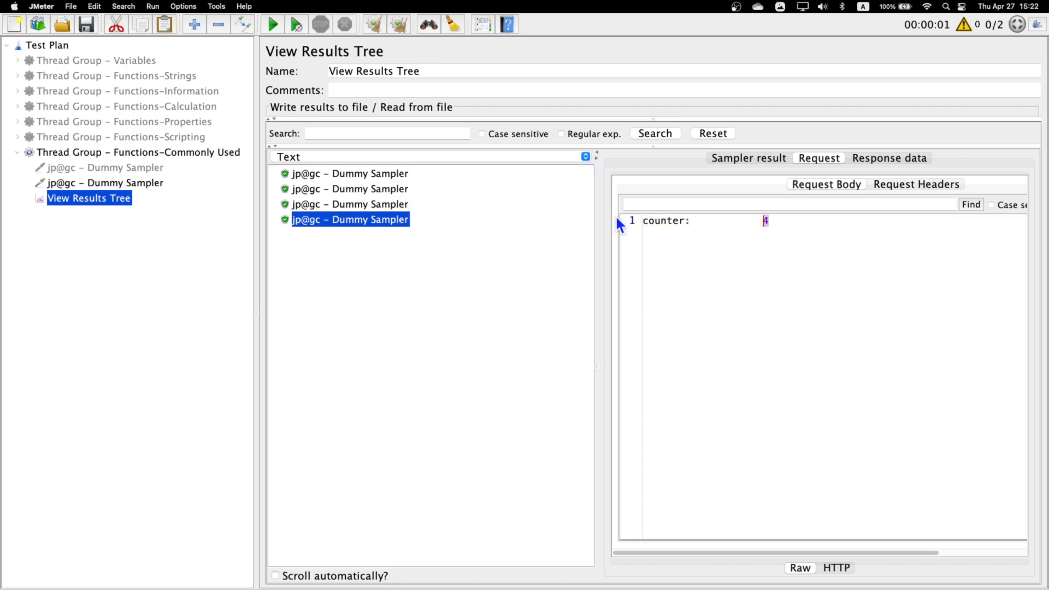
- Add another Dummy Sampler to the Functions-Commonly Used thread group and append -${mycounter} to its name
{"action": "left_click", "coordinate": [140, 183]}
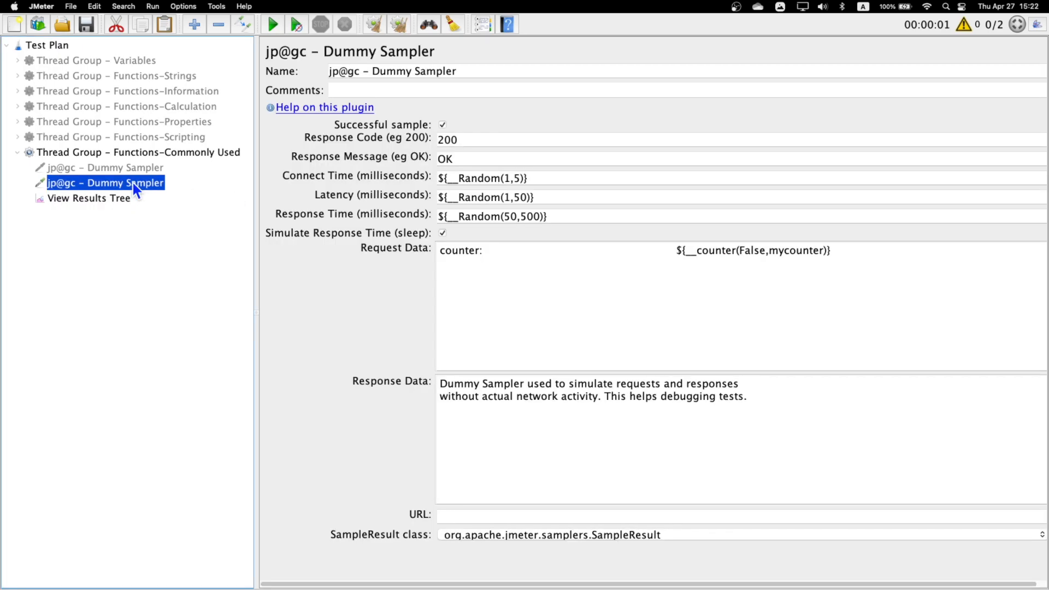
{"action": "double_click", "coordinate": [798, 251]}
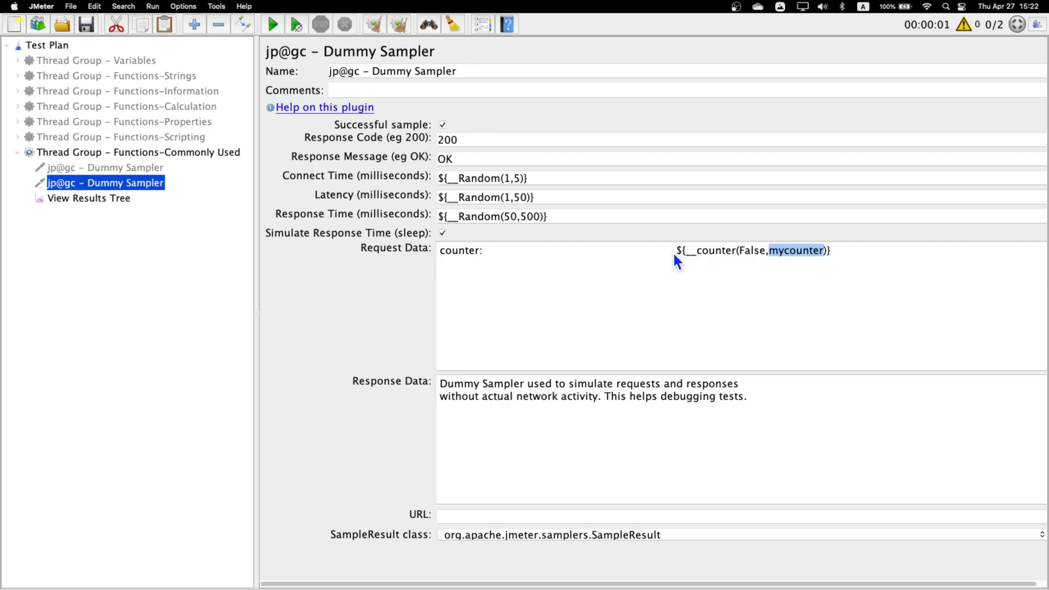
{"action": "right_click", "coordinate": [136, 152]}
{"action": "mouse_move", "coordinate": [313, 159]}
{"action": "mouse_move", "coordinate": [379, 162]}
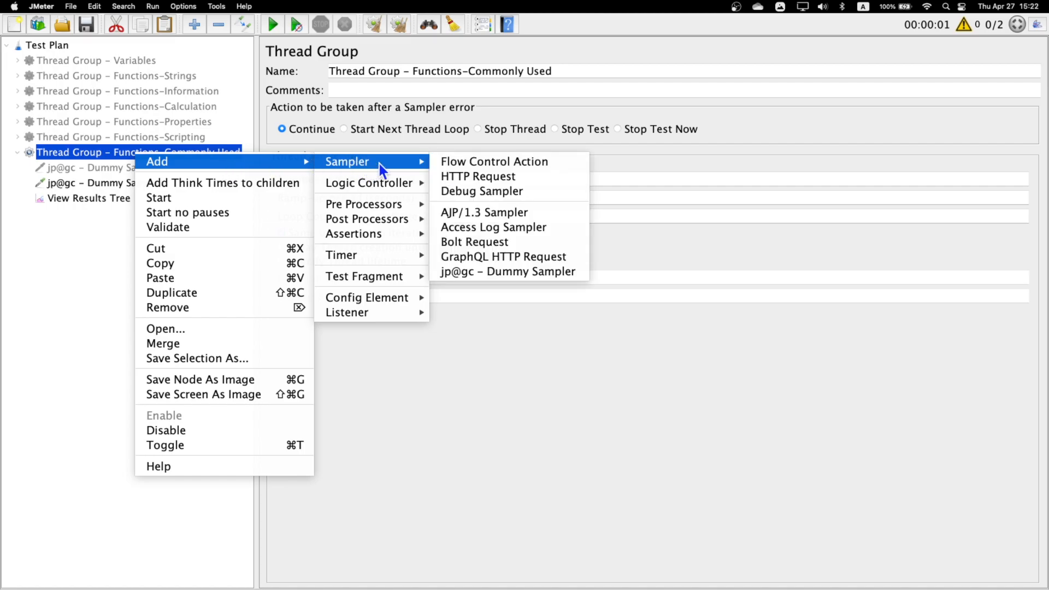
{"action": "left_click", "coordinate": [523, 271]}
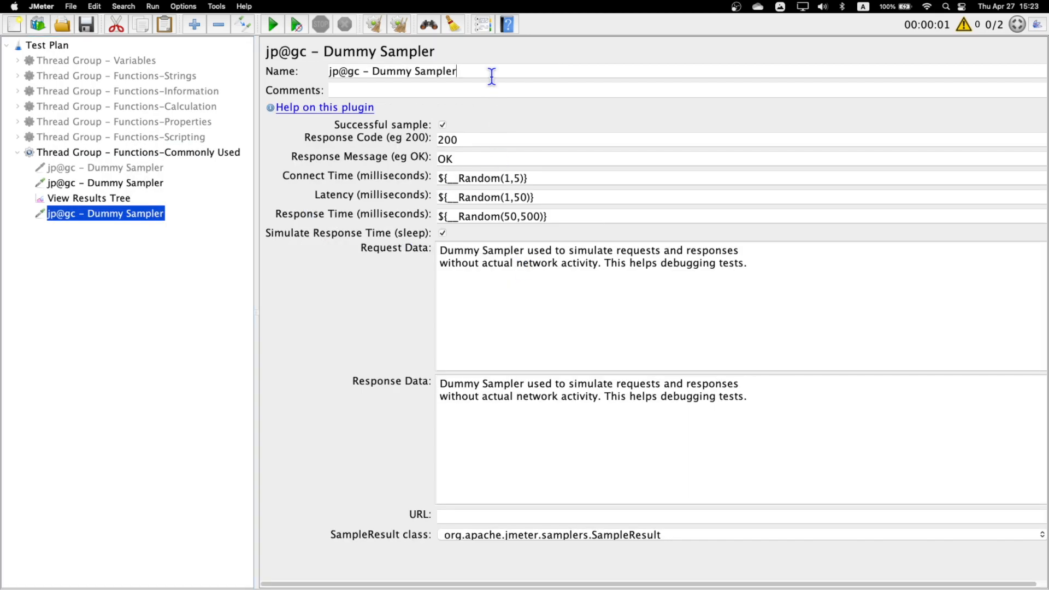
{"action": "type", "text": "-${mycounter}"}
- Move View Results Tree below the new sampler and rerun the test with the previous results cleared
{"action": "left_click_drag", "start_coordinate": [99, 199], "coordinate": [120, 218]}
{"action": "left_click", "coordinate": [399, 25]}
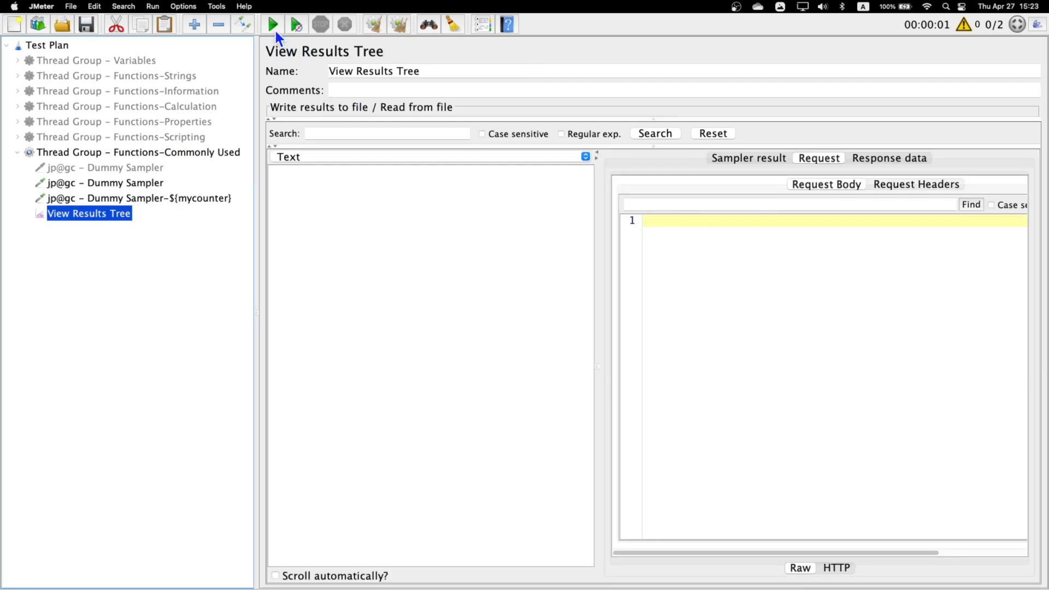
{"action": "left_click", "coordinate": [273, 25]}
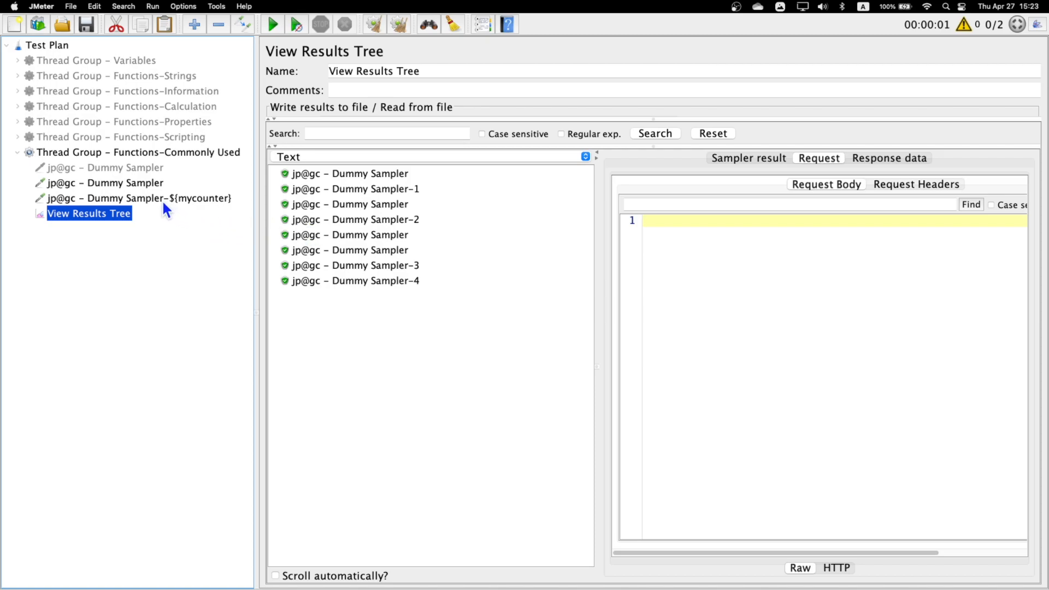
- Examine the request bodies of the Dummy Sampler results whose names carry the mycounter suffix
{"action": "left_click", "coordinate": [415, 190]}
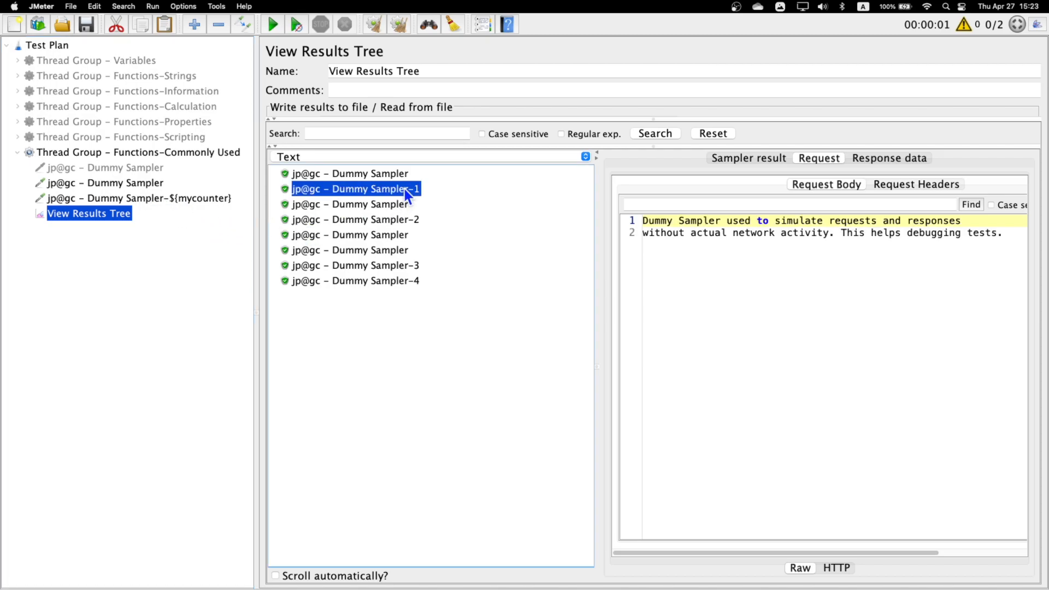
{"action": "left_click", "coordinate": [418, 221]}
{"action": "left_click", "coordinate": [418, 266]}
{"action": "left_click", "coordinate": [417, 282]}
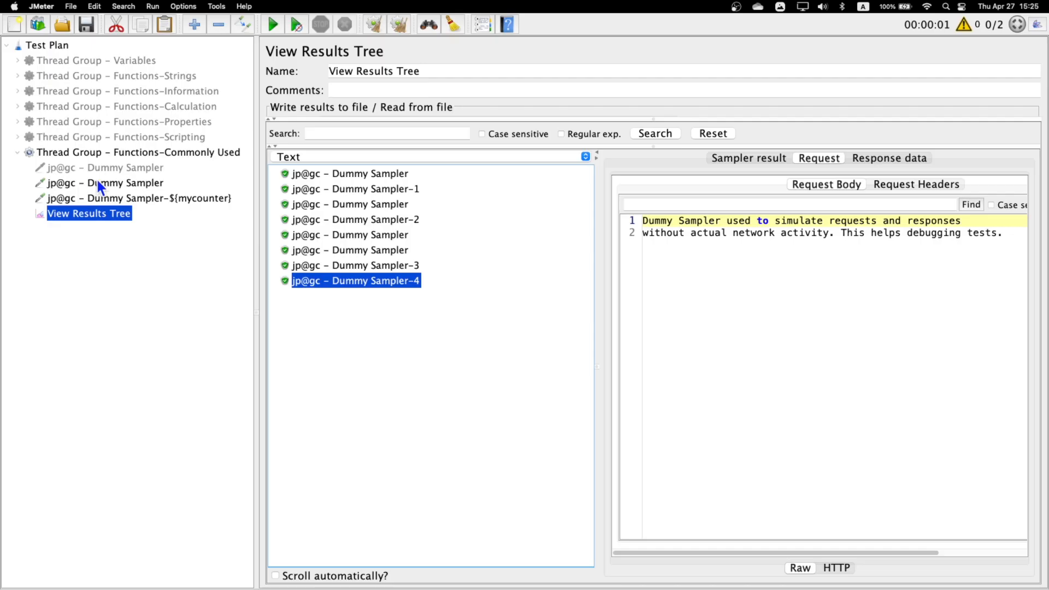
- Generate the threadNum function string in Function Helper, copy it to the clipboard and close the helper
{"action": "left_click", "coordinate": [482, 25]}
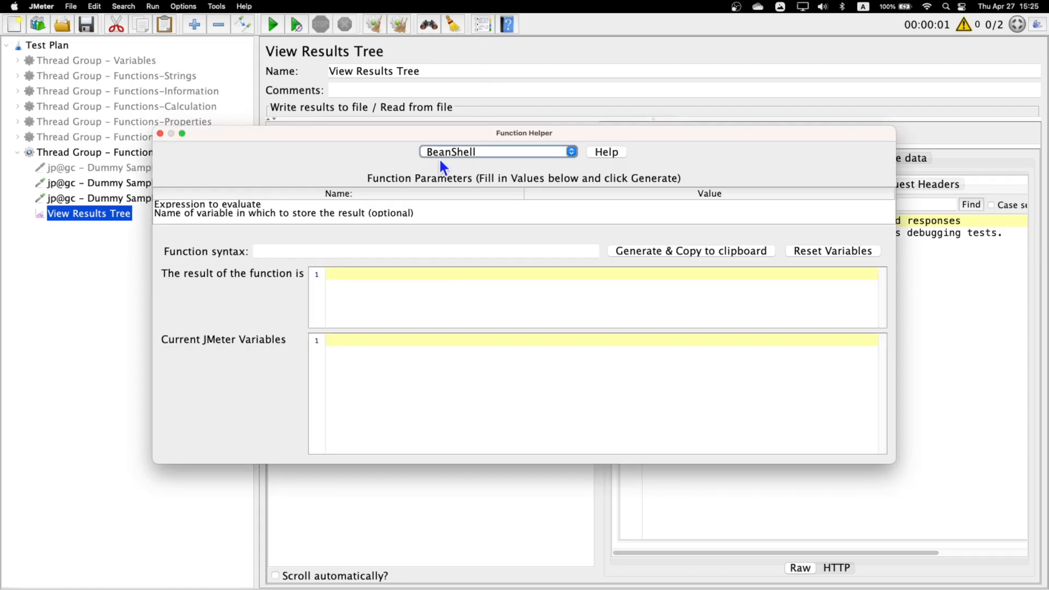
{"action": "left_click", "coordinate": [525, 149]}
{"action": "scroll", "coordinate": [508, 241], "scroll_direction": "down", "scroll_amount": 10}
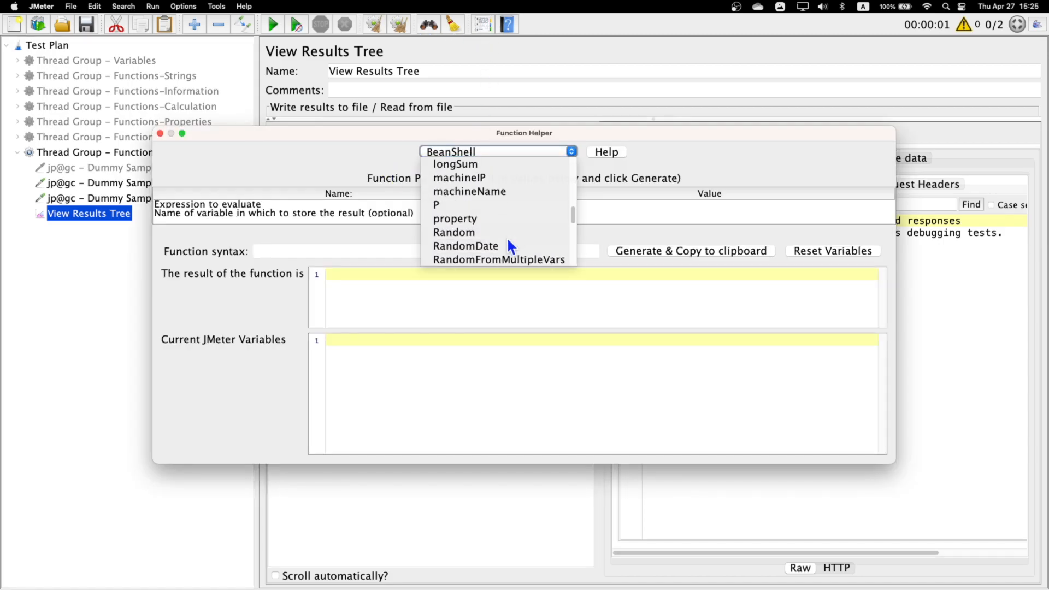
{"action": "scroll", "coordinate": [506, 237], "scroll_direction": "down", "scroll_amount": 3}
{"action": "left_click", "coordinate": [476, 245]}
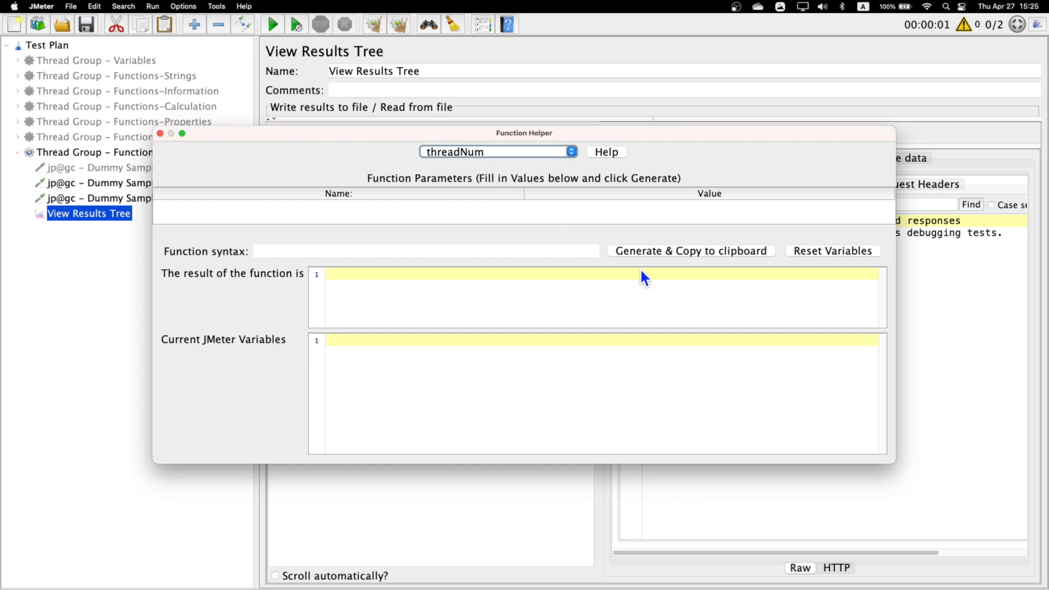
{"action": "left_click", "coordinate": [699, 251]}
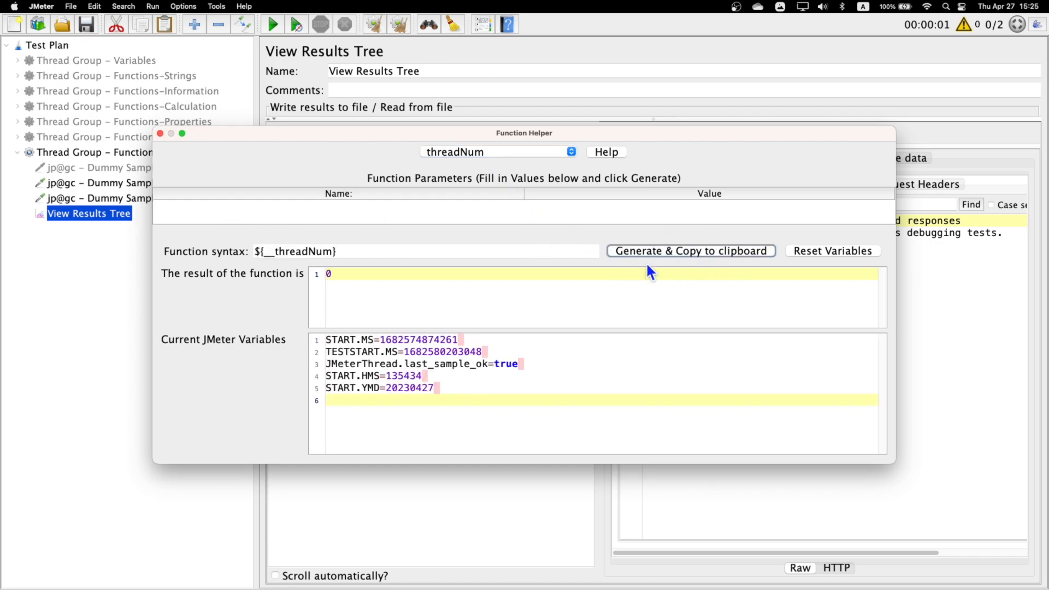
{"action": "left_click", "coordinate": [160, 134]}
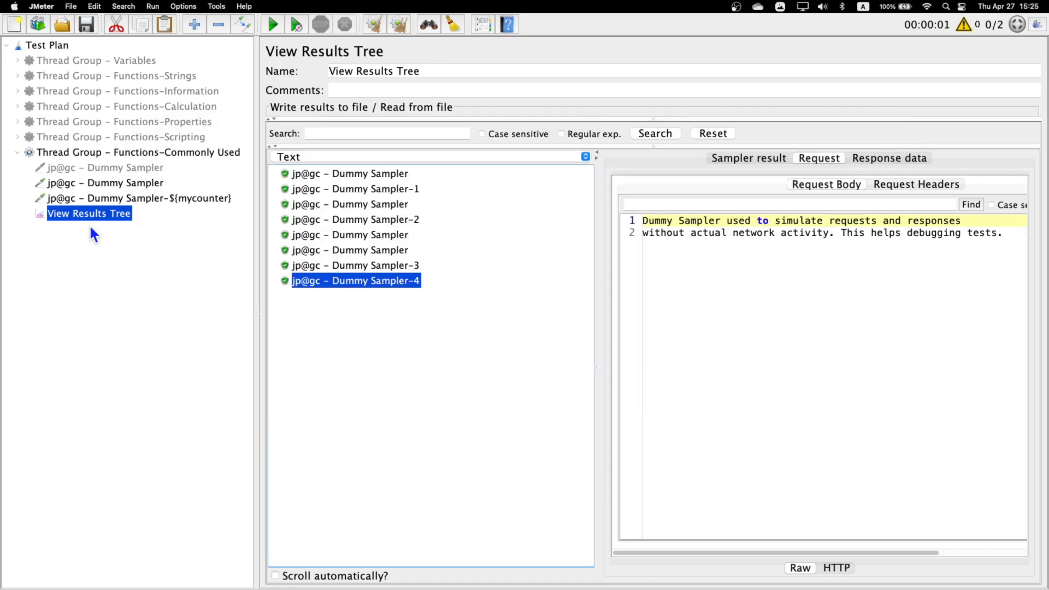
- Append -ThreadNum:${__threadNum} to the name of the Dummy Sampler that holds the counter function
{"action": "left_click", "coordinate": [114, 185]}
{"action": "left_click", "coordinate": [548, 71]}
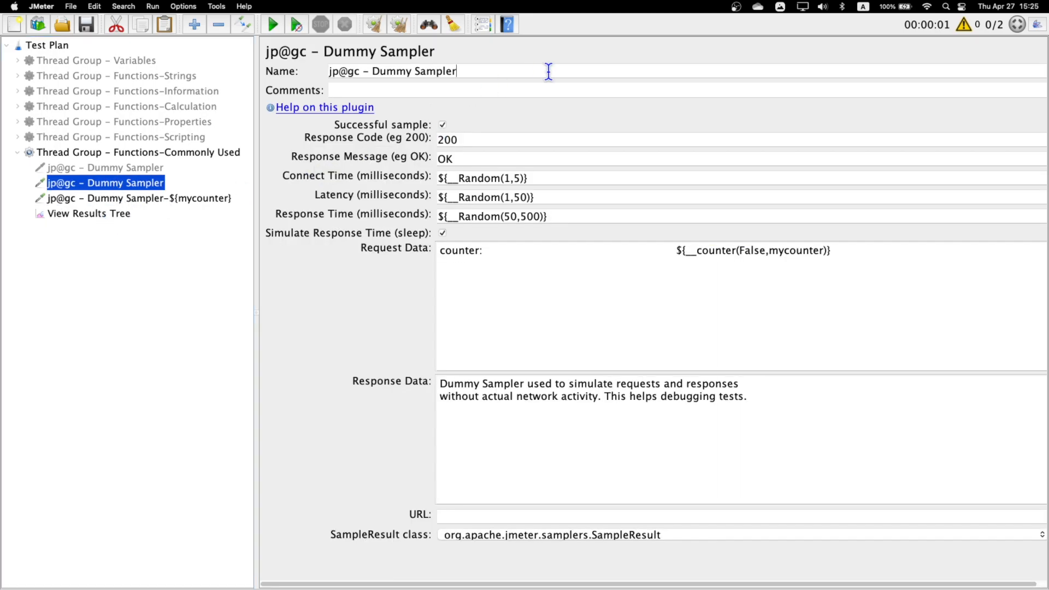
{"action": "type", "text": "-THREAD"}
{"action": "key", "text": "BackSpace"}
{"action": "key", "text": "BackSpace"}
{"action": "key", "text": "BackSpace"}
{"action": "key", "text": "BackSpace"}
{"action": "key", "text": "BackSpace"}
{"action": "type", "text": "hreadNum:"}
{"action": "key", "text": "super+v"}
- Append -threadNum:${__threadNum} to the name of the Dummy Sampler that uses ${mycounter}
{"action": "left_click", "coordinate": [159, 198]}
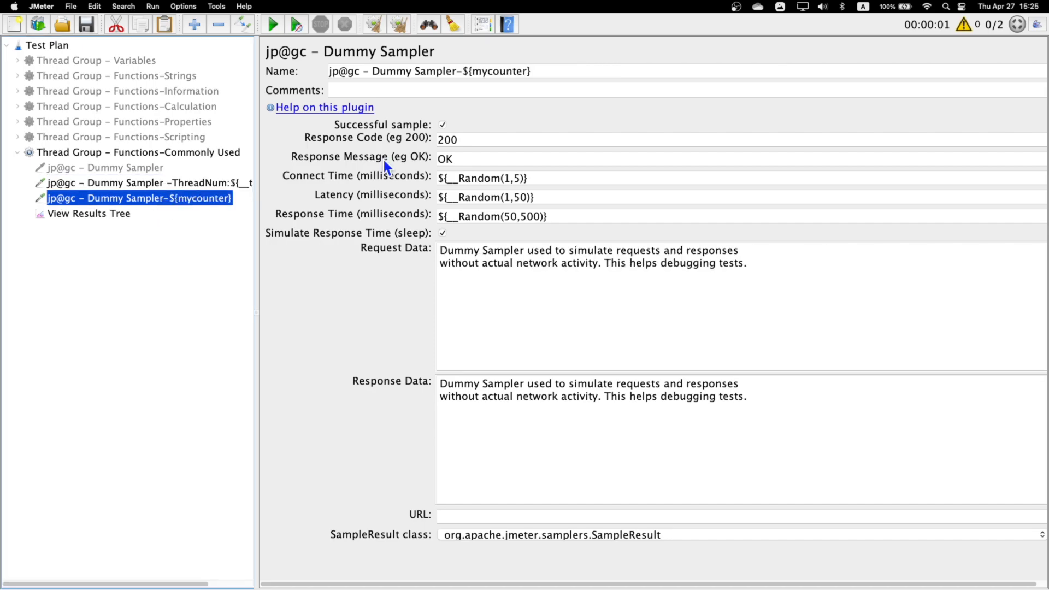
{"action": "left_click", "coordinate": [545, 71]}
{"action": "type", "text": "-threadNumb"}
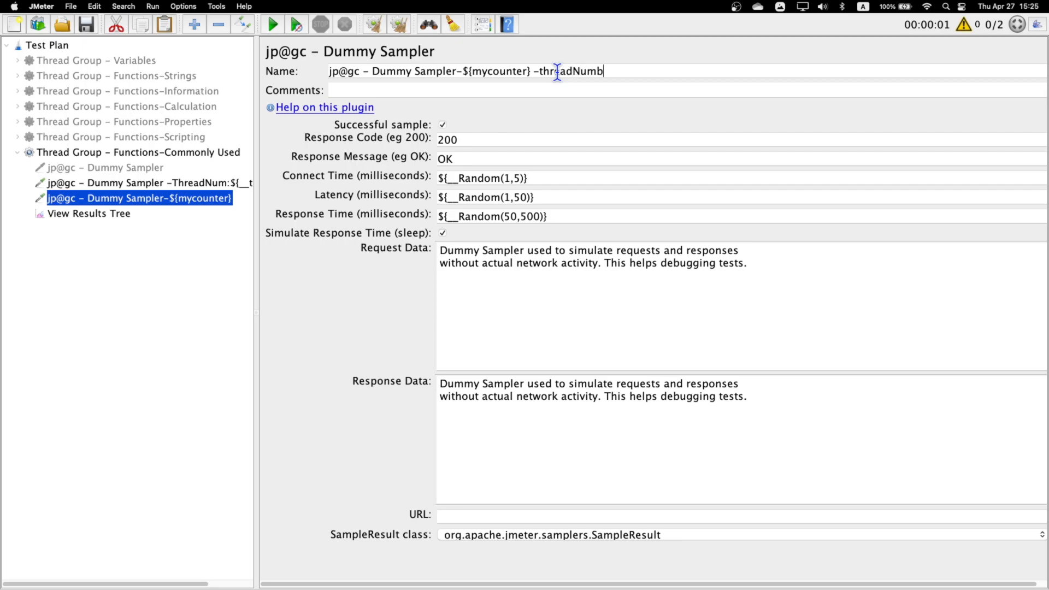
{"action": "key", "text": "BackSpace"}
{"action": "type", "text": ":"}
{"action": "key", "text": "super+v"}
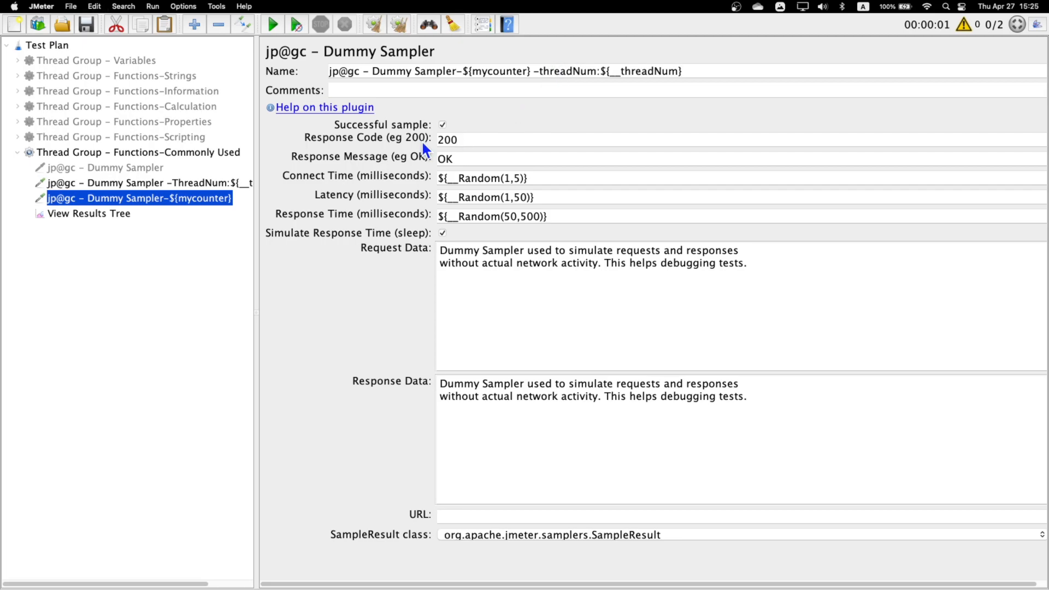
- Rerun the test with View Results Tree cleared and examine the counter value in the request body for each thread number
{"action": "left_click", "coordinate": [136, 212]}
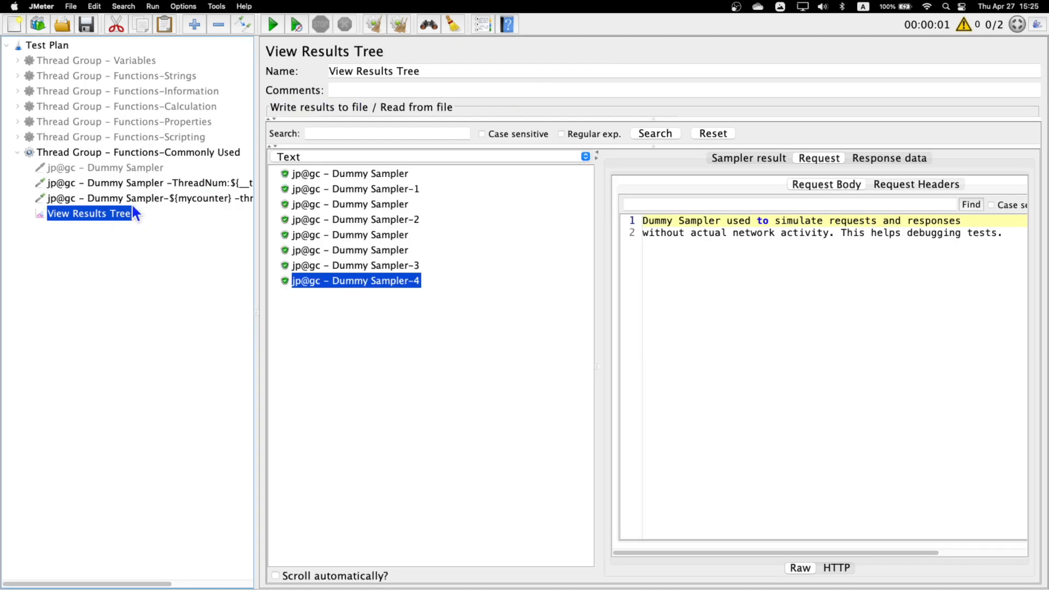
{"action": "left_click", "coordinate": [397, 28]}
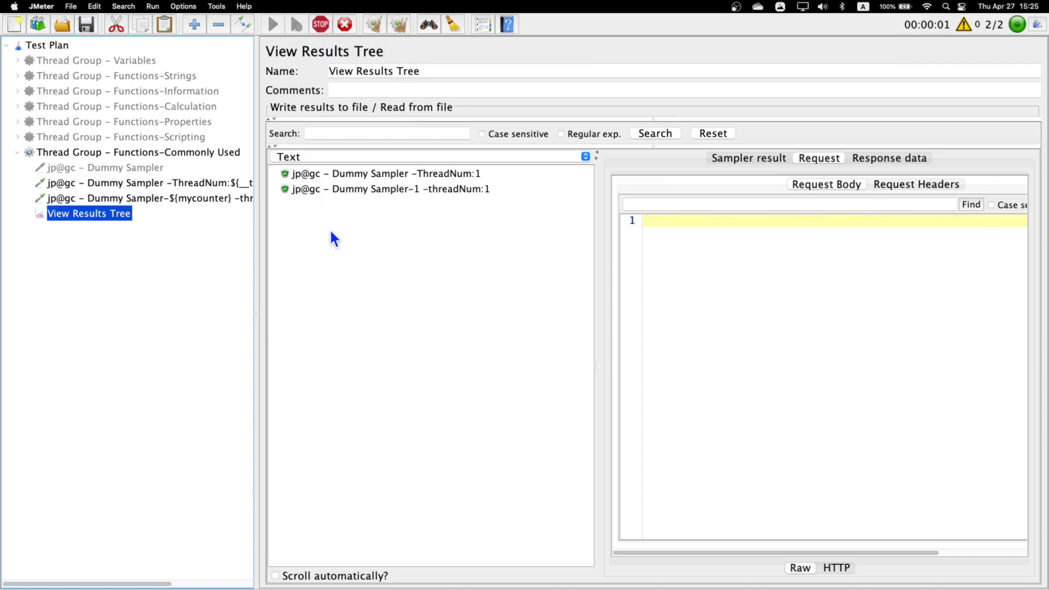
{"action": "left_click", "coordinate": [456, 175]}
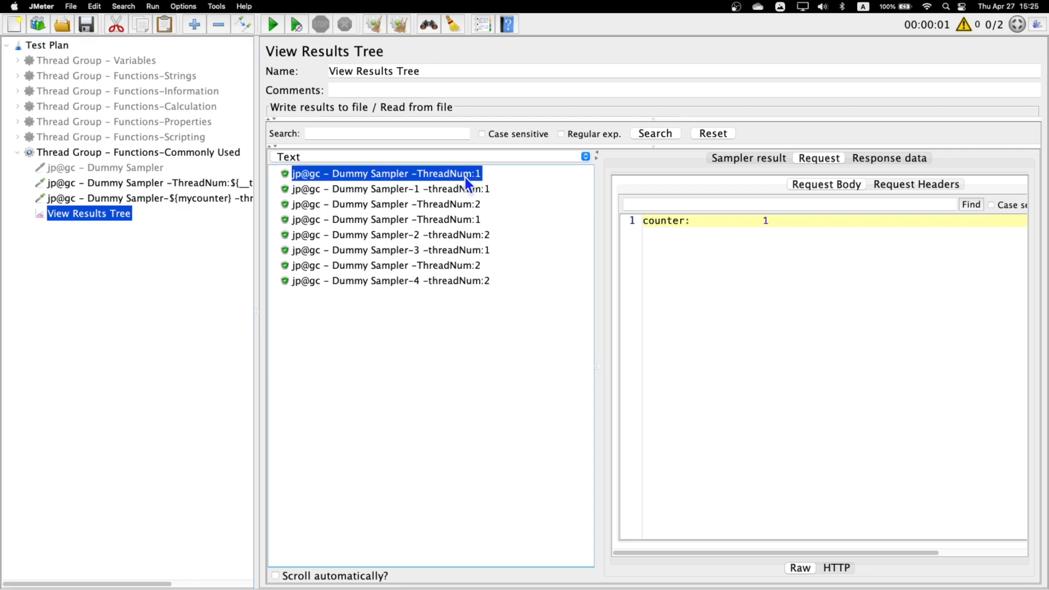
{"action": "left_click", "coordinate": [469, 205]}
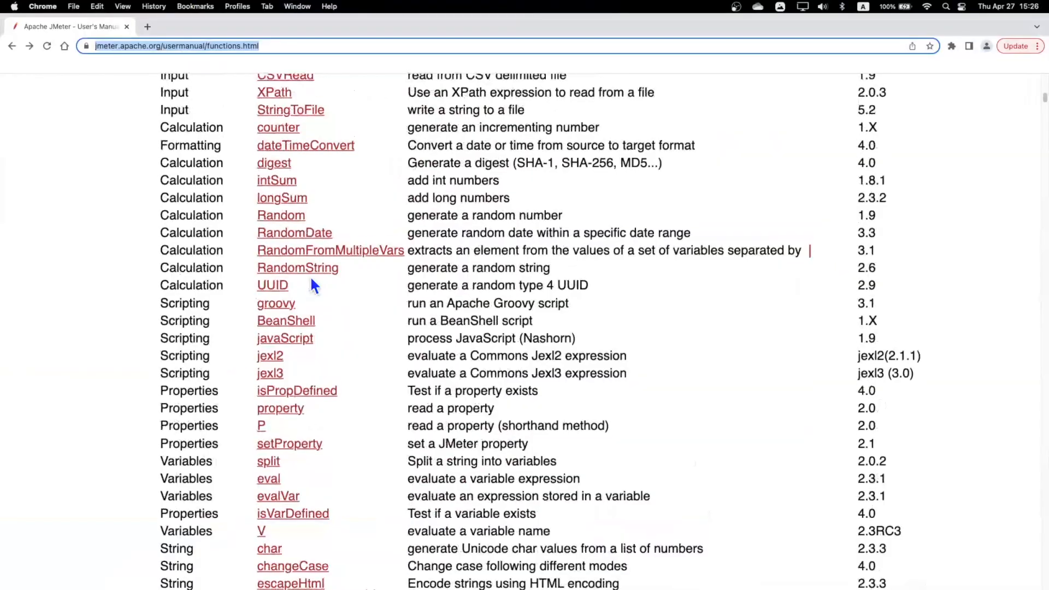
- Look up the time function in the JMeter functions manual in Chrome and read its format and variable parameters
{"action": "scroll", "coordinate": [311, 284], "scroll_direction": "up", "scroll_amount": 8}
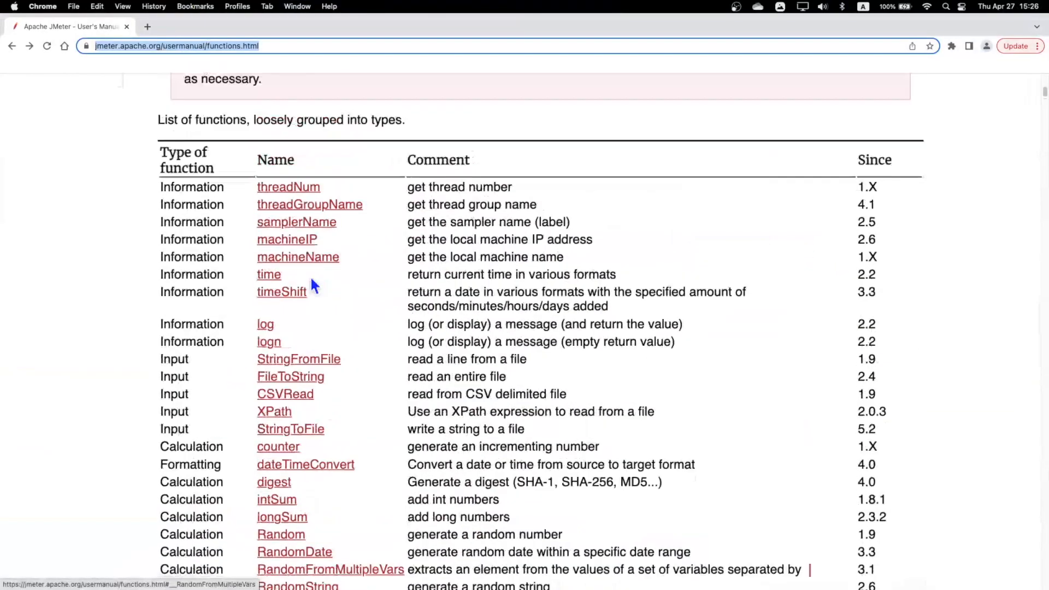
{"action": "scroll", "coordinate": [311, 281], "scroll_direction": "down", "scroll_amount": 8}
{"action": "scroll", "coordinate": [295, 218], "scroll_direction": "up", "scroll_amount": 5}
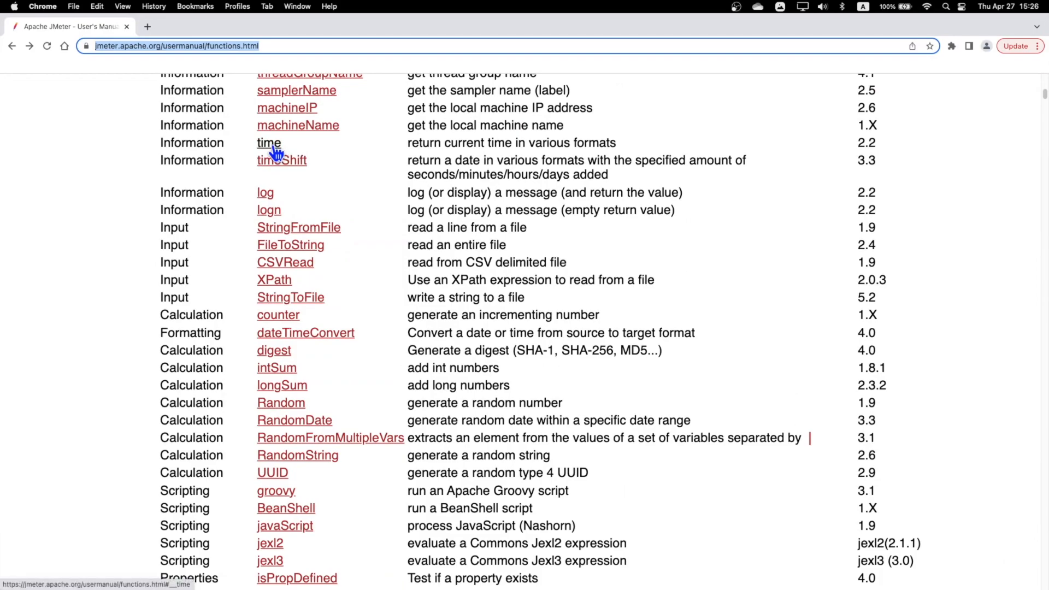
{"action": "left_click", "coordinate": [274, 146]}
{"action": "scroll", "coordinate": [438, 354], "scroll_direction": "down", "scroll_amount": 1}
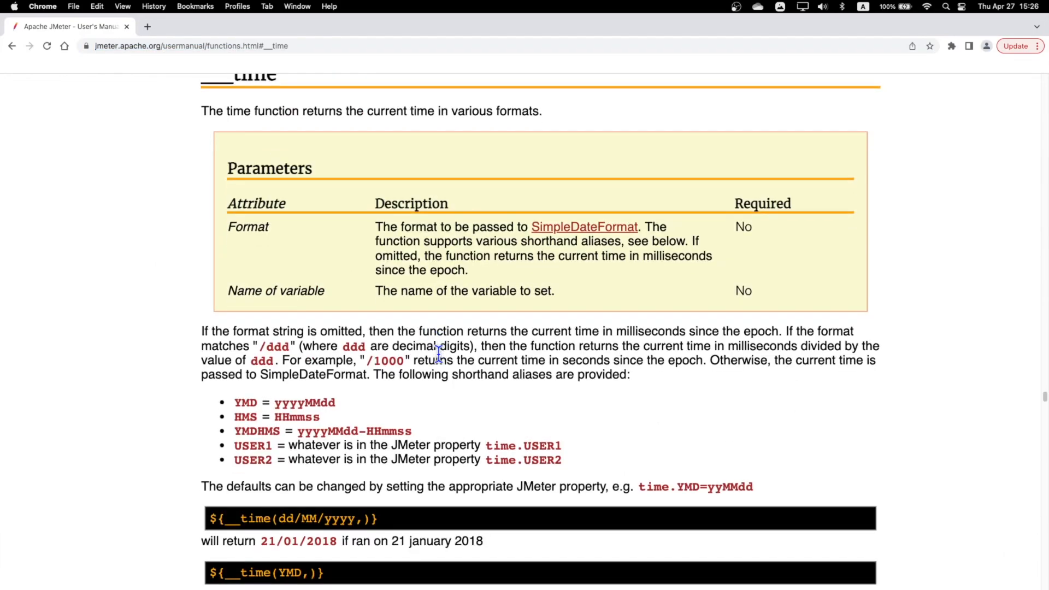
{"action": "scroll", "coordinate": [281, 164], "scroll_direction": "up", "scroll_amount": 1}
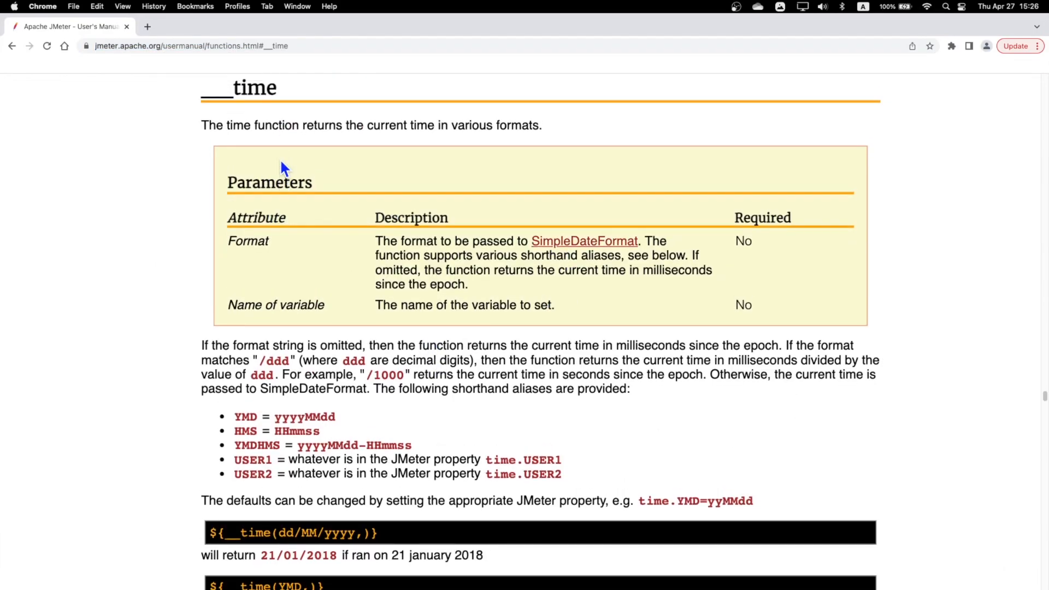
{"action": "double_click", "coordinate": [538, 132]}
{"action": "double_click", "coordinate": [231, 249]}
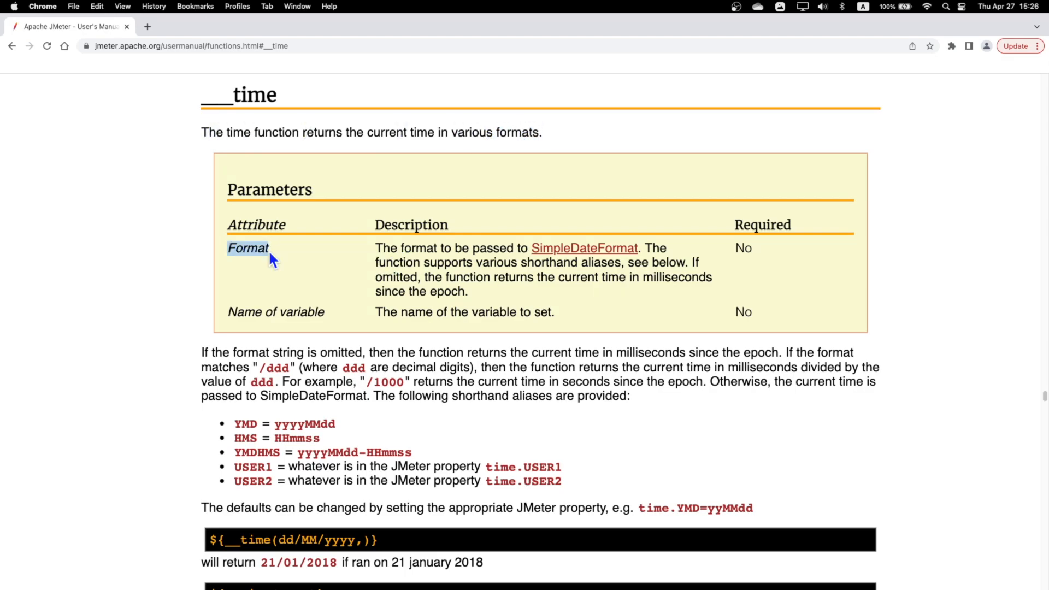
{"action": "left_click", "coordinate": [573, 281]}
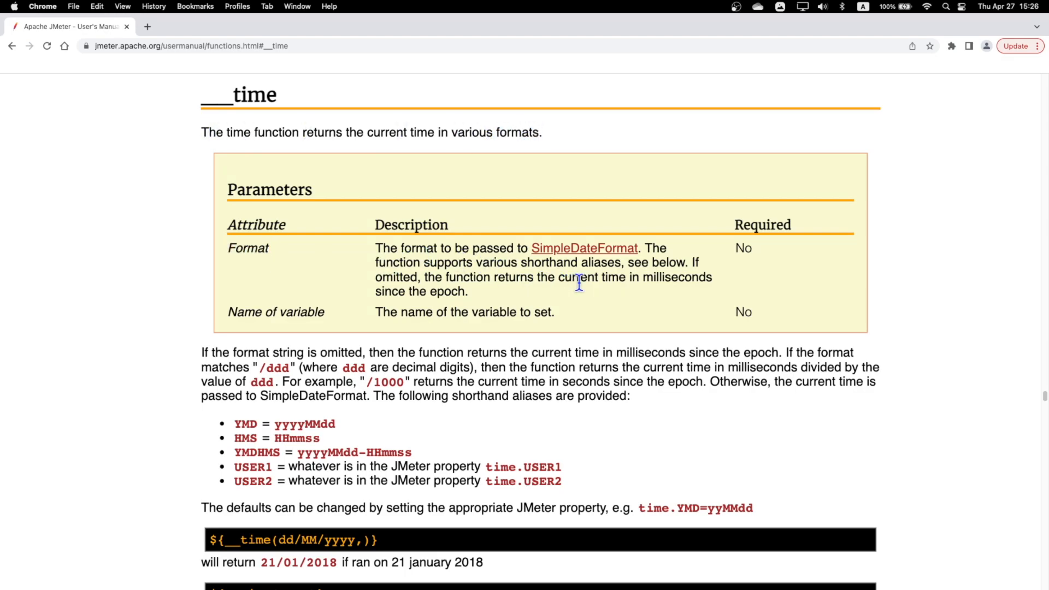
- Follow the SimpleDateFormat reference and examine its pattern letters and date and time pattern examples
{"action": "left_click", "coordinate": [577, 250]}
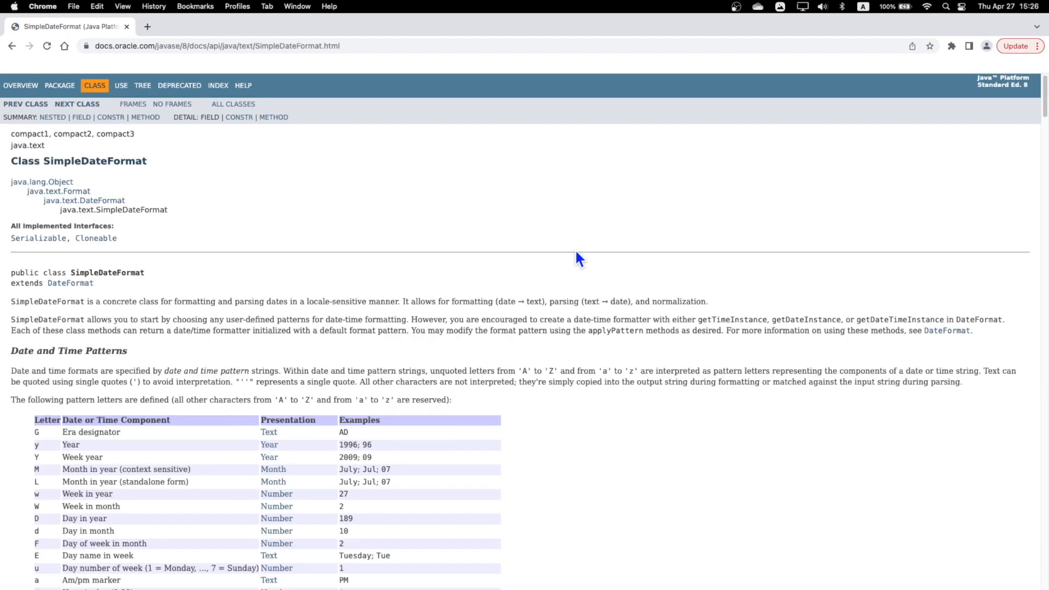
{"action": "scroll", "coordinate": [202, 353], "scroll_direction": "down", "scroll_amount": 3}
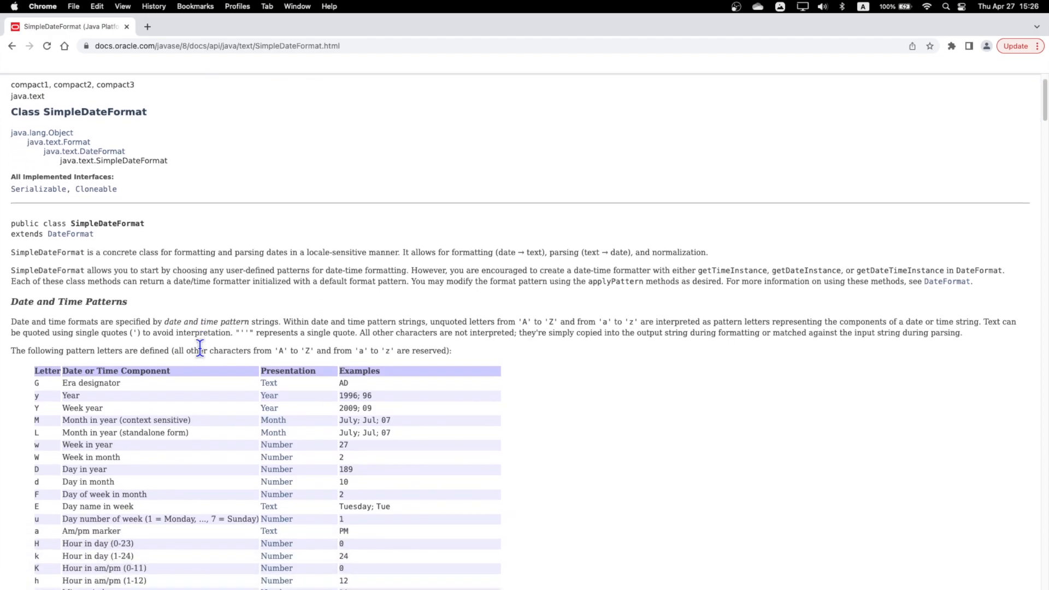
{"action": "scroll", "coordinate": [200, 348], "scroll_direction": "down", "scroll_amount": 3}
{"action": "scroll", "coordinate": [201, 352], "scroll_direction": "down", "scroll_amount": 20}
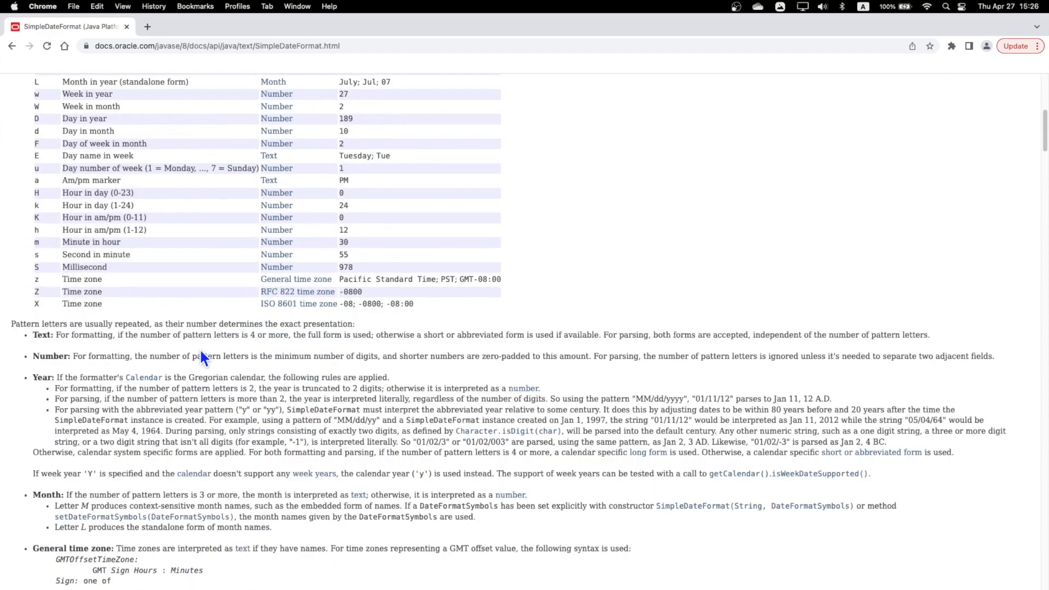
{"action": "scroll", "coordinate": [202, 358], "scroll_direction": "down", "scroll_amount": 17}
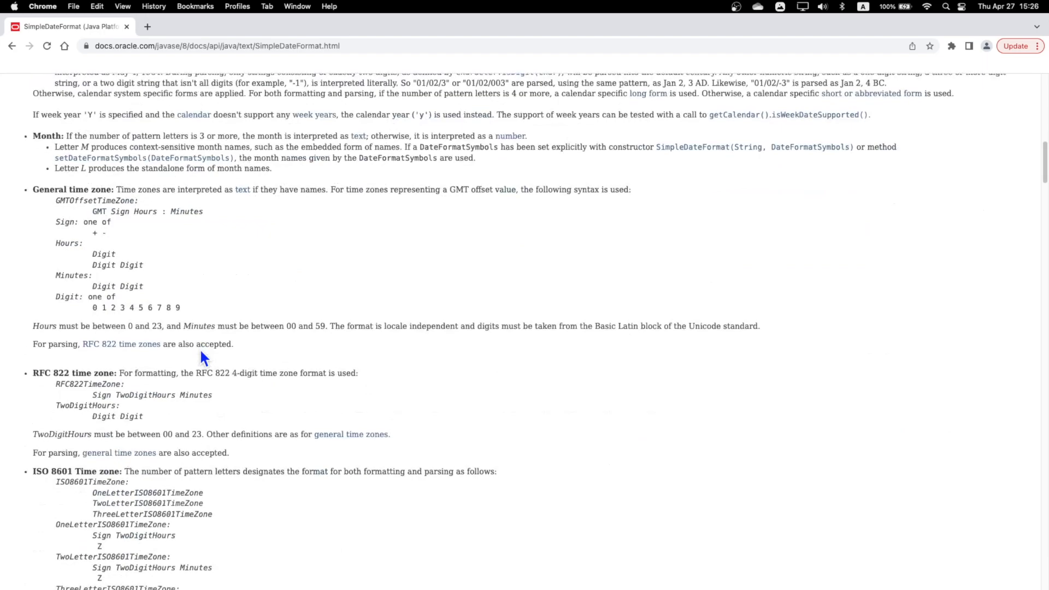
{"action": "scroll", "coordinate": [202, 354], "scroll_direction": "down", "scroll_amount": 8}
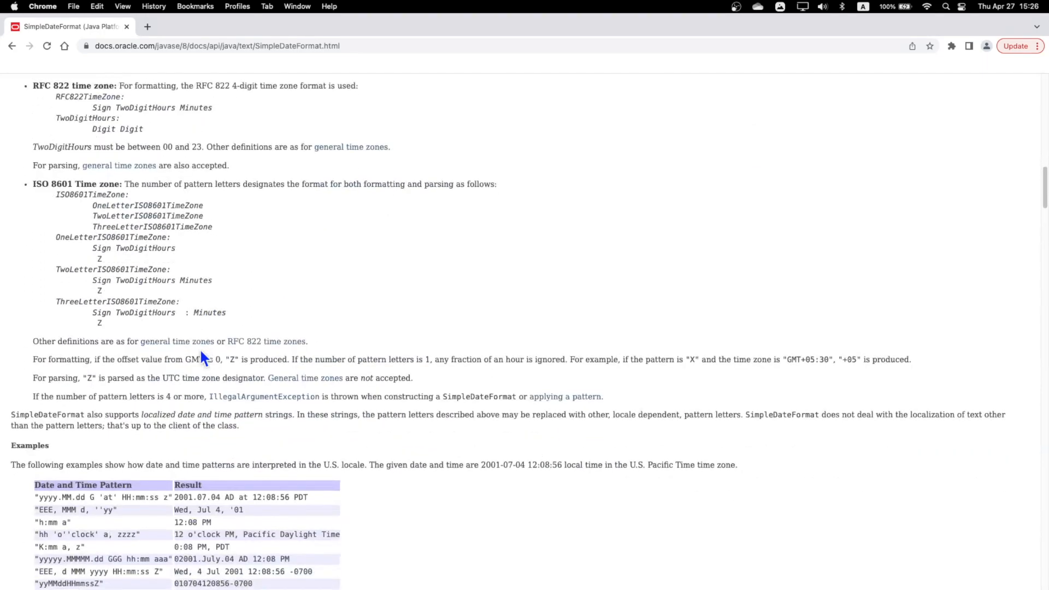
{"action": "scroll", "coordinate": [199, 348], "scroll_direction": "down", "scroll_amount": 2}
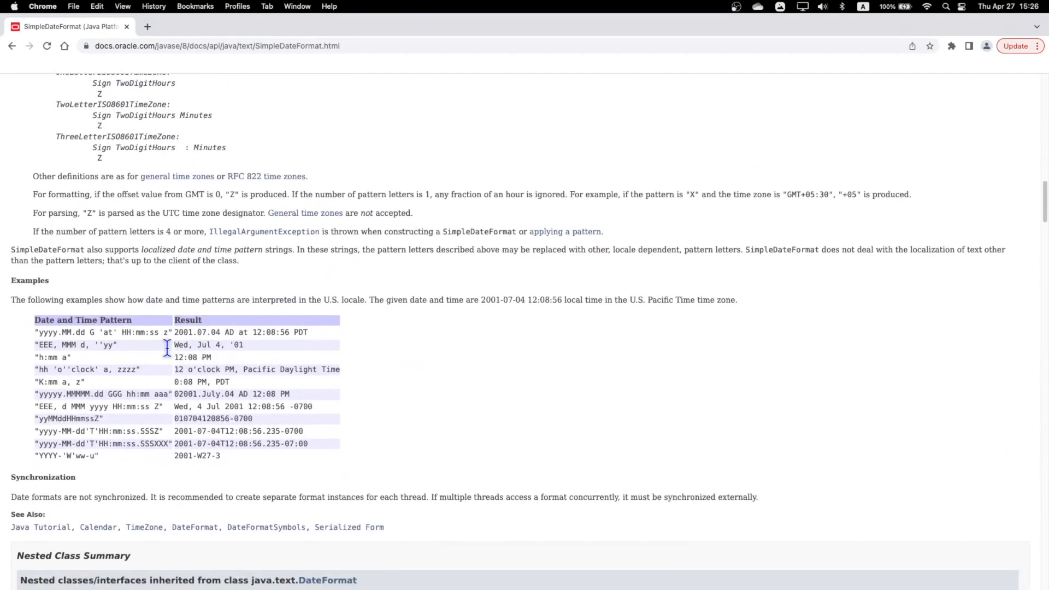
{"action": "left_click_drag", "start_coordinate": [11, 259], "coordinate": [35, 257]}
{"action": "left_click", "coordinate": [35, 257]}
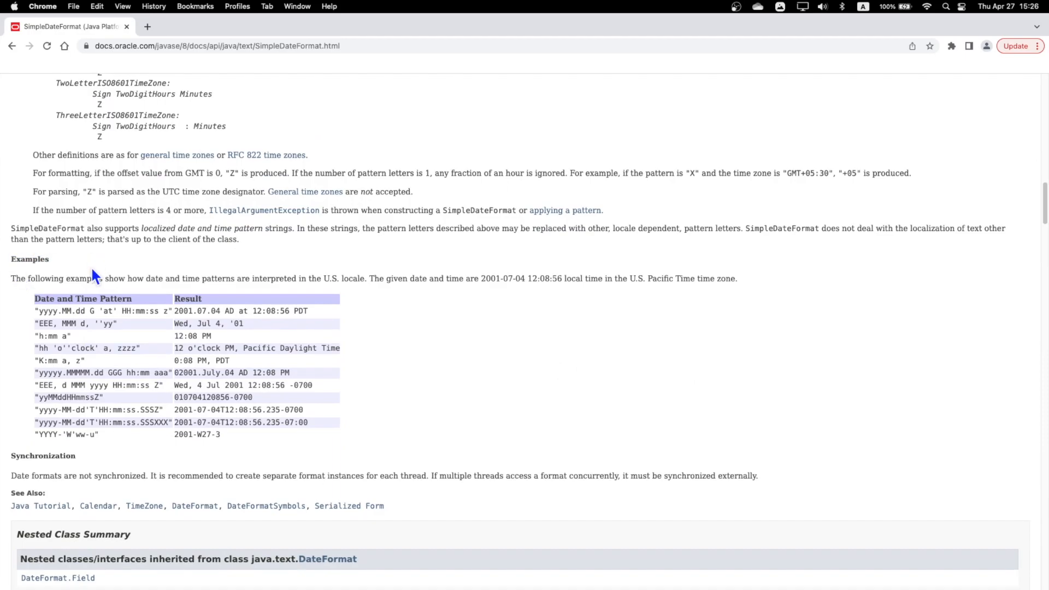
{"action": "scroll", "coordinate": [73, 314], "scroll_direction": "down", "scroll_amount": 2}
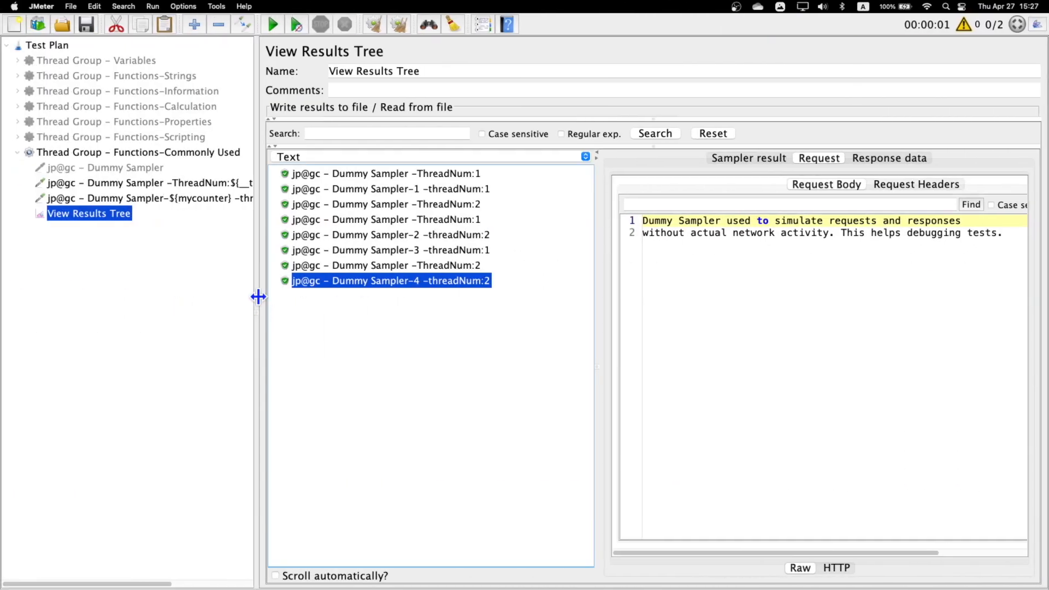
- Switch back to JMeter and add a new Dummy Sampler to the Functions-Commonly Used thread group
{"action": "right_click", "coordinate": [126, 151]}
{"action": "mouse_move", "coordinate": [221, 161]}
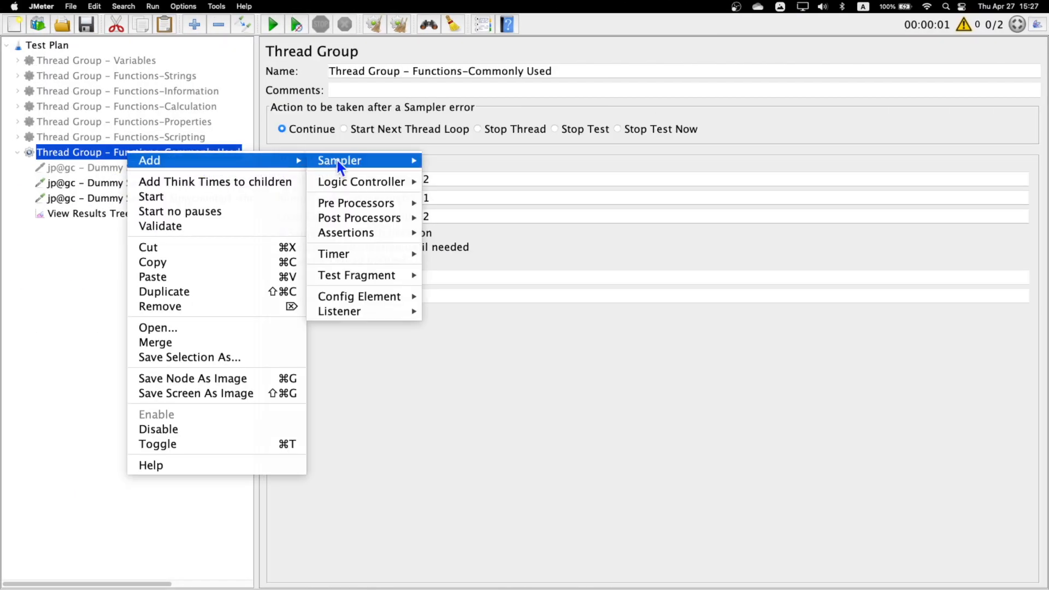
{"action": "mouse_move", "coordinate": [378, 166]}
{"action": "left_click", "coordinate": [481, 270]}
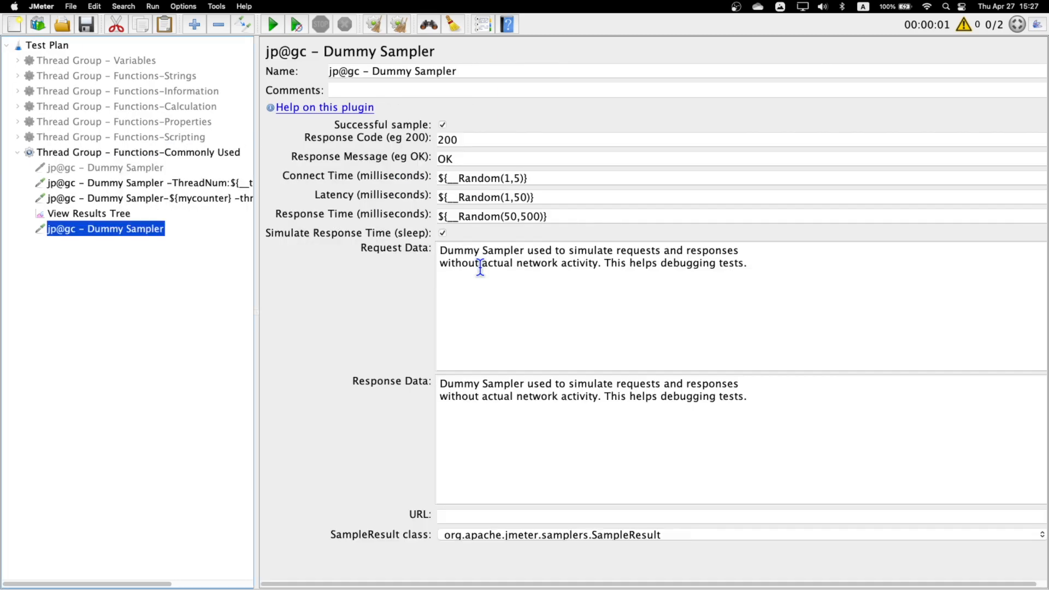
- Disable the two Dummy Samplers with thread numbers in their names and move the new sampler above View Results Tree
{"action": "left_click", "coordinate": [101, 199]}
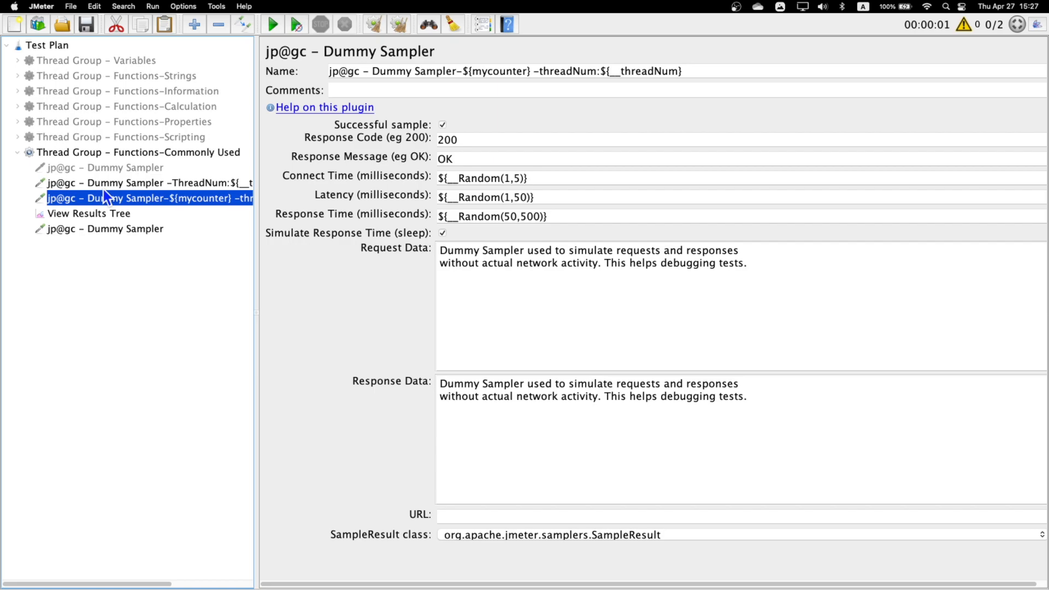
{"action": "left_click", "coordinate": [104, 184], "text": "shift"}
{"action": "right_click", "coordinate": [104, 185]}
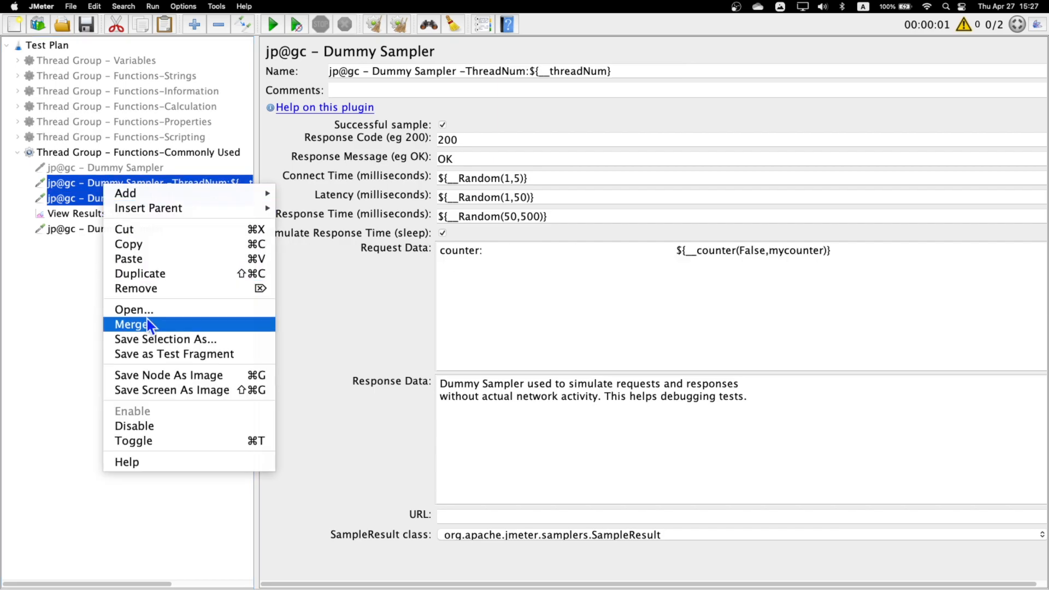
{"action": "left_click", "coordinate": [162, 427]}
{"action": "left_click_drag", "start_coordinate": [109, 231], "coordinate": [93, 212]}
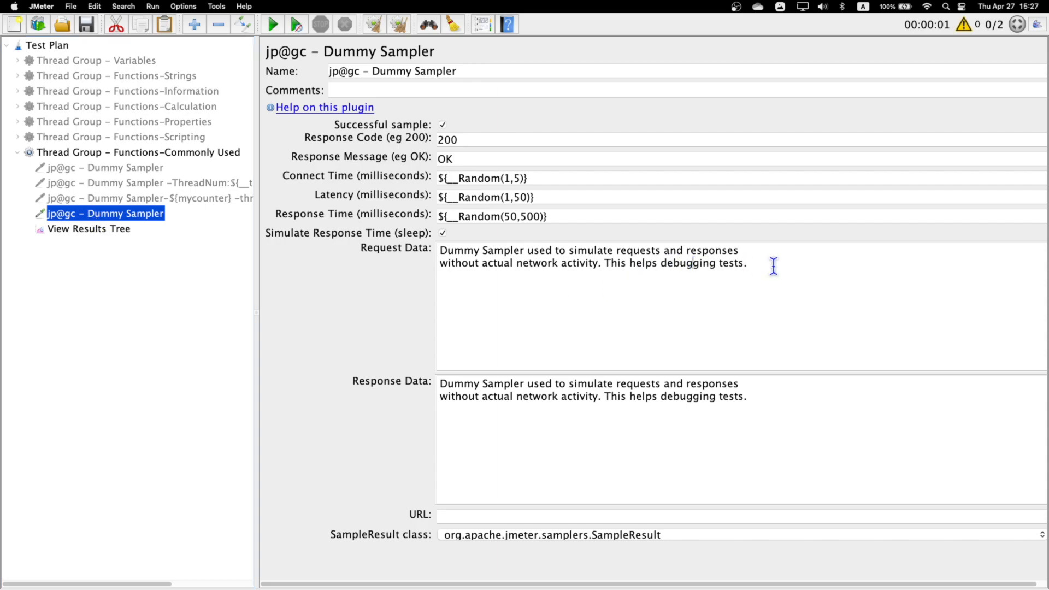
- Open the Function Helper and choose the time function, selecting its SimpleDateFormat format string parameter
{"action": "left_click_drag", "start_coordinate": [773, 265], "coordinate": [404, 238]}
{"action": "left_click", "coordinate": [449, 32]}
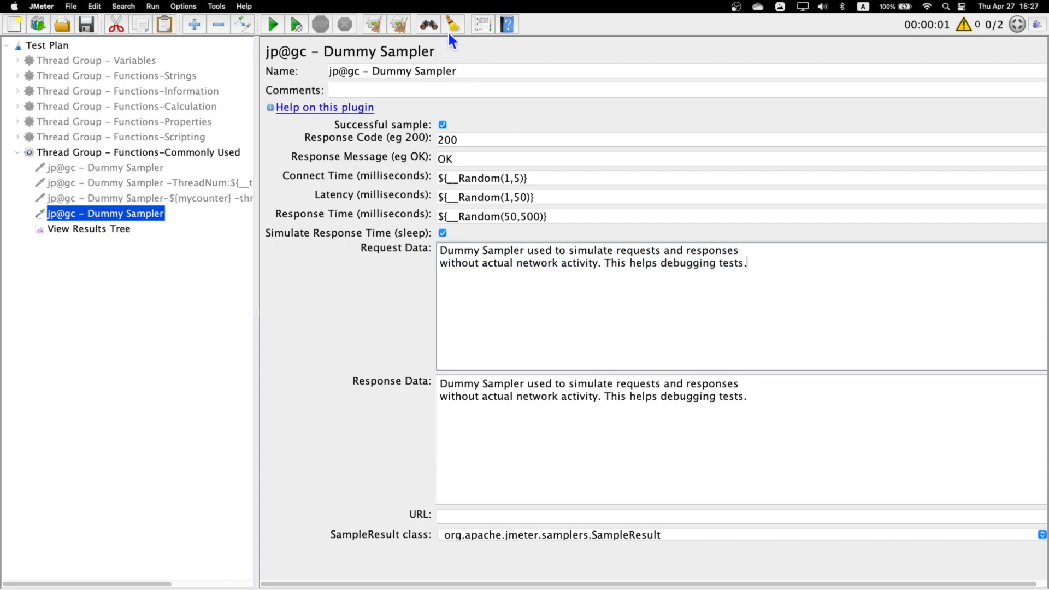
{"action": "left_click", "coordinate": [480, 27]}
{"action": "left_click", "coordinate": [550, 156]}
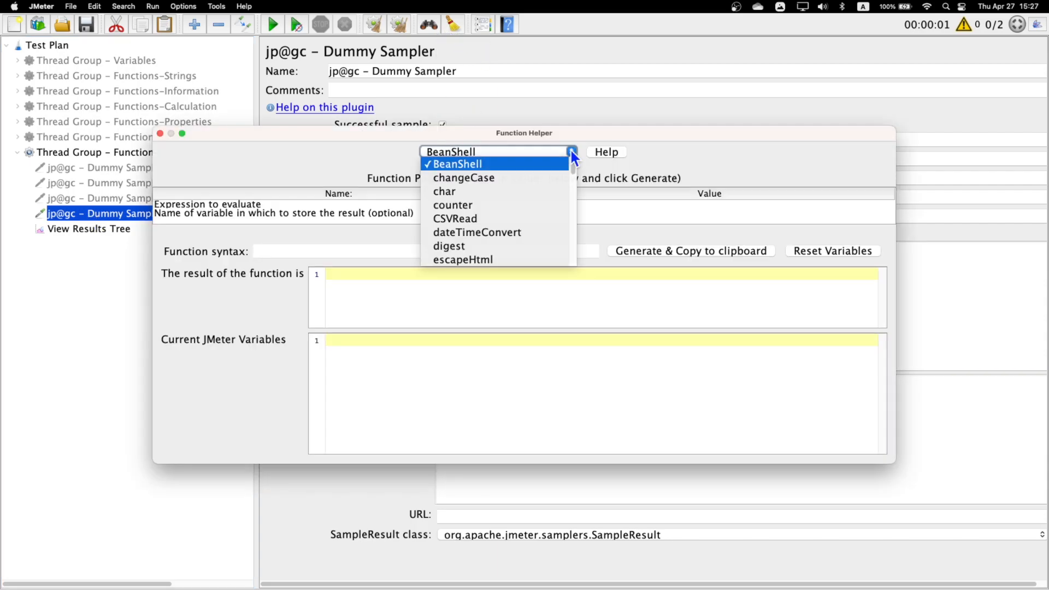
{"action": "scroll", "coordinate": [501, 223], "scroll_direction": "down", "scroll_amount": 10}
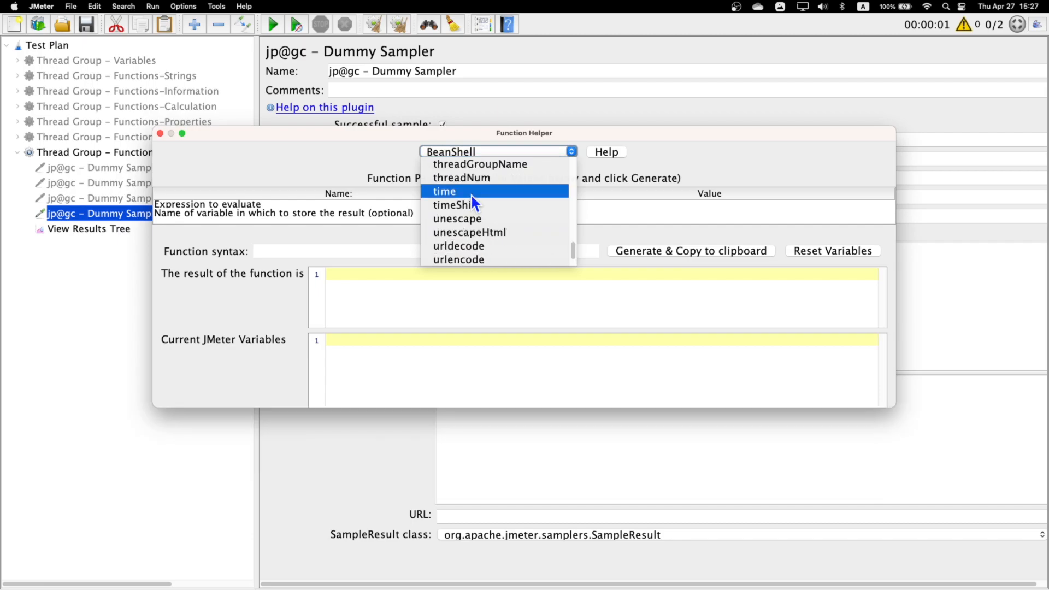
{"action": "left_click", "coordinate": [471, 193]}
{"action": "left_click", "coordinate": [192, 205]}
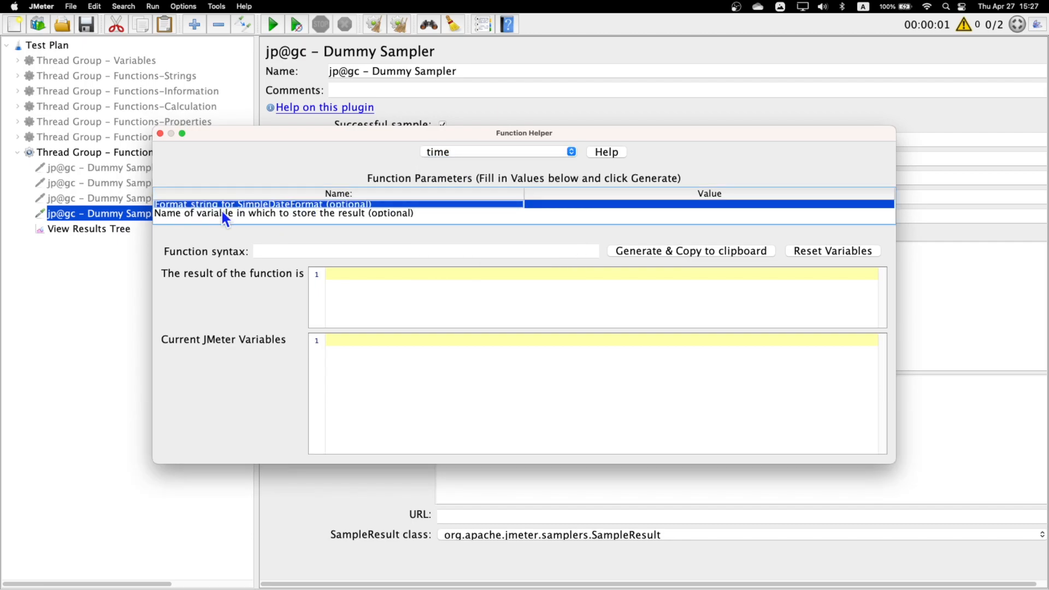
- Copy the pattern yyyy.MM.dd G 'at' HH:mm:ss z from the SimpleDateFormat page in Chrome into the time function's format string in JMeter
{"action": "key", "text": "ctrl+Right"}
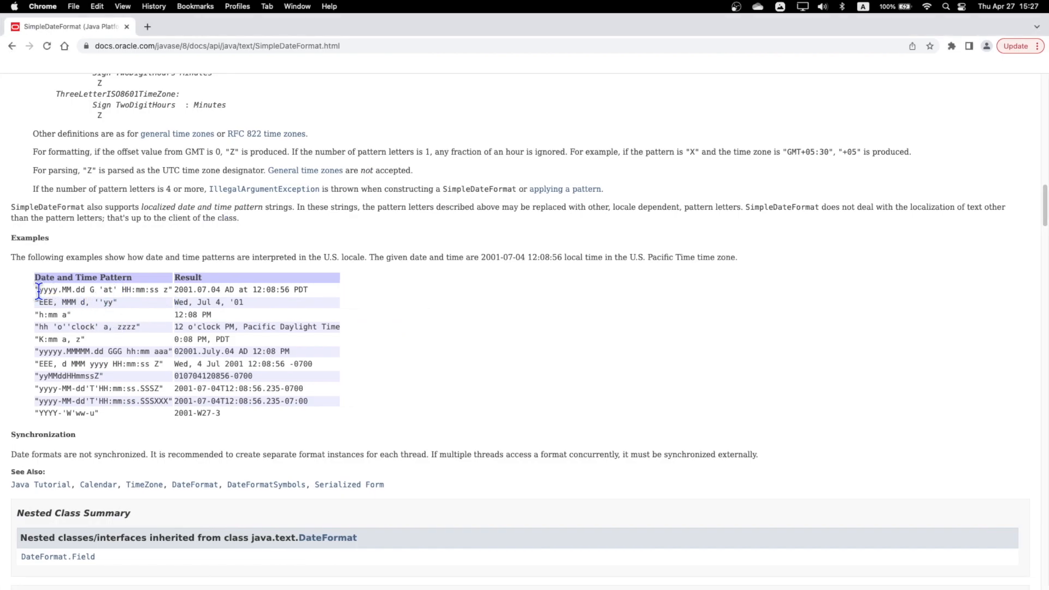
{"action": "left_click_drag", "start_coordinate": [38, 290], "coordinate": [169, 291]}
{"action": "key", "text": "super+c"}
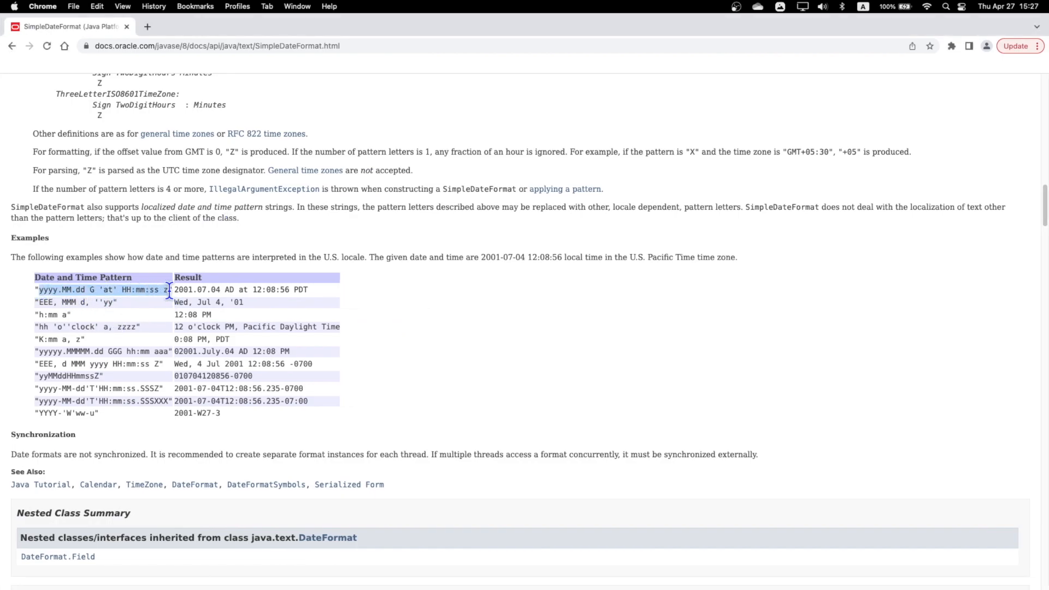
{"action": "key", "text": "ctrl+Left"}
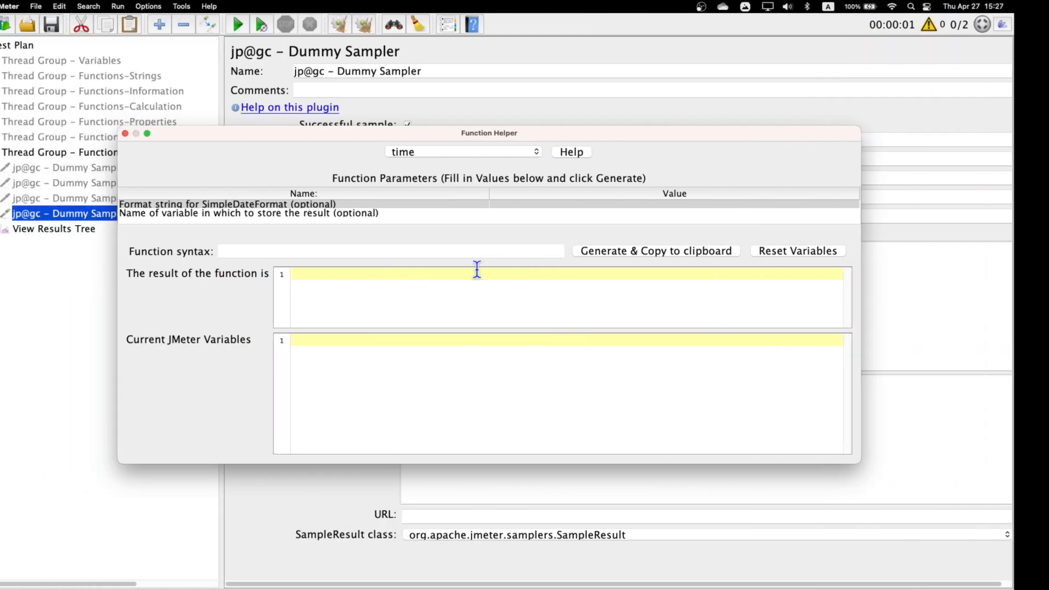
{"action": "left_click", "coordinate": [622, 206]}
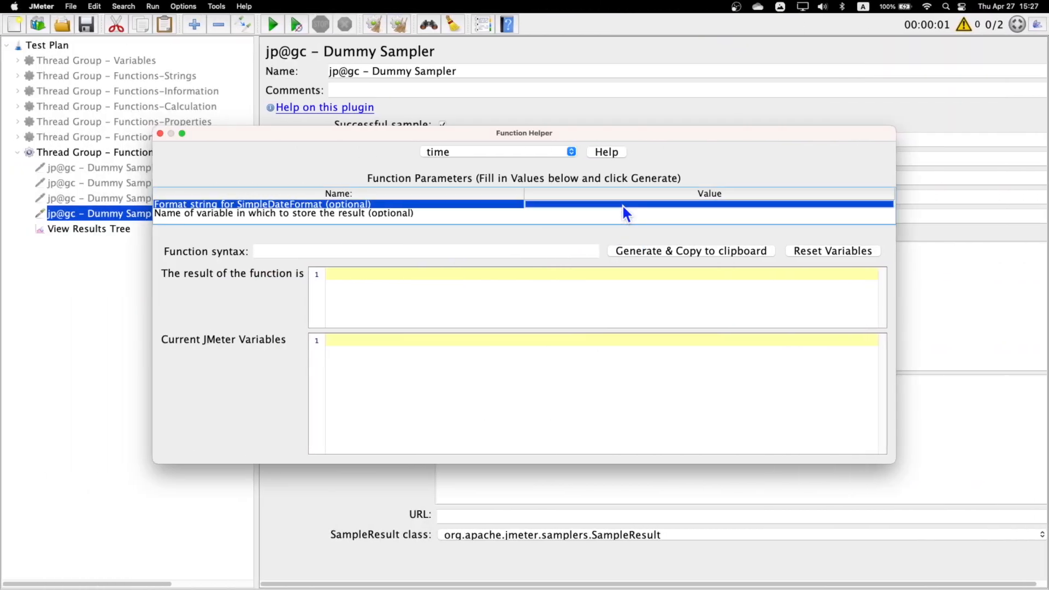
{"action": "left_click", "coordinate": [620, 205]}
{"action": "key", "text": "super+v"}
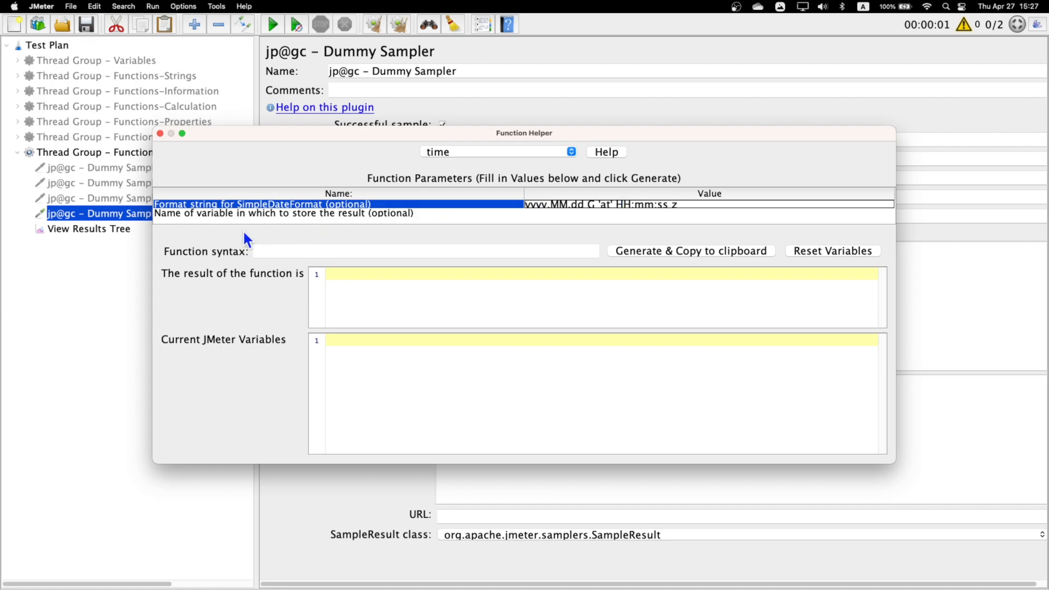
- Generate the time function and replace the Dummy Sampler's request data with "time" followed by ${__time(yyyy.MM.dd G 'at' HH:mm:ss z,)}
{"action": "left_click", "coordinate": [202, 214]}
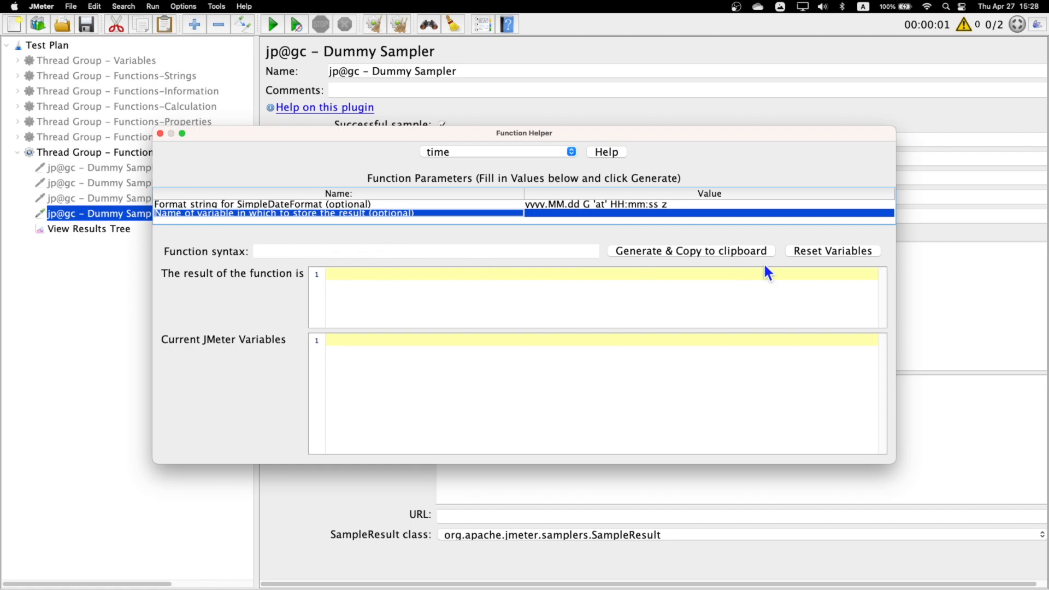
{"action": "left_click", "coordinate": [687, 252]}
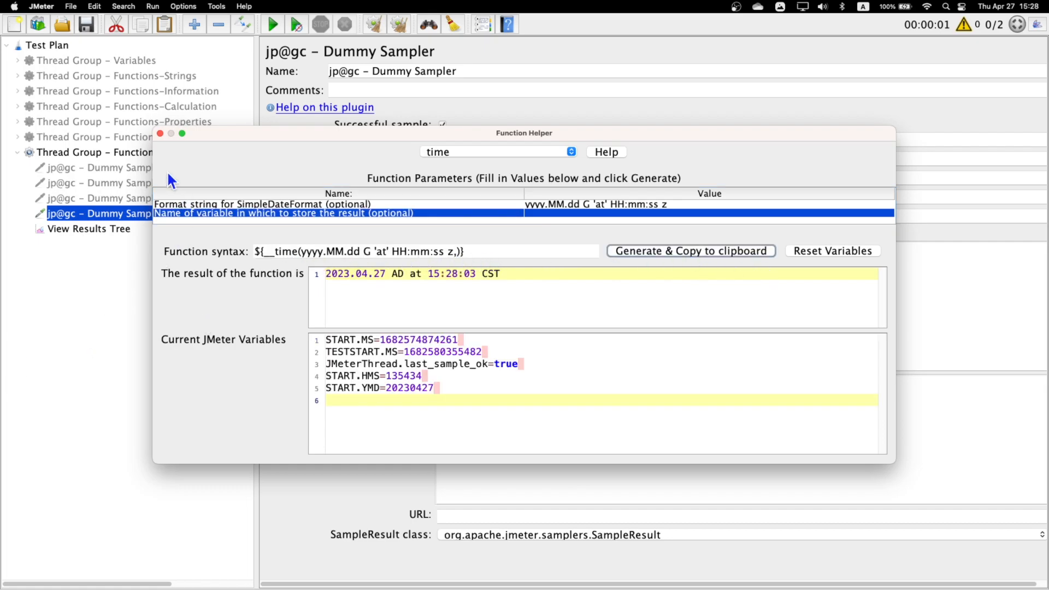
{"action": "left_click", "coordinate": [160, 133]}
{"action": "left_click", "coordinate": [760, 272]}
{"action": "key", "text": "super+a"}
{"action": "type", "text": "time"}
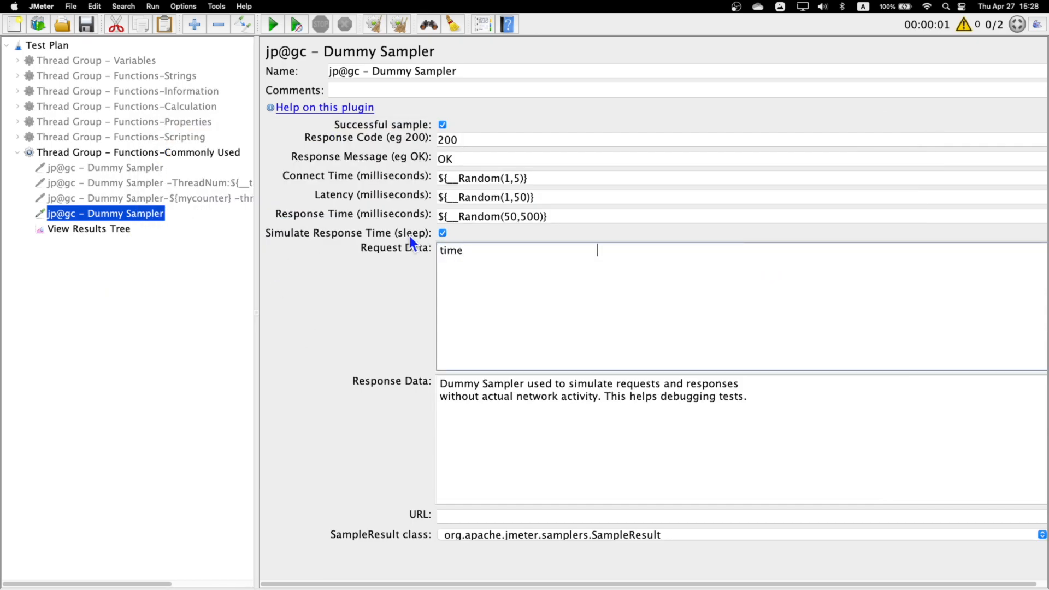
{"action": "key", "text": "super+v"}
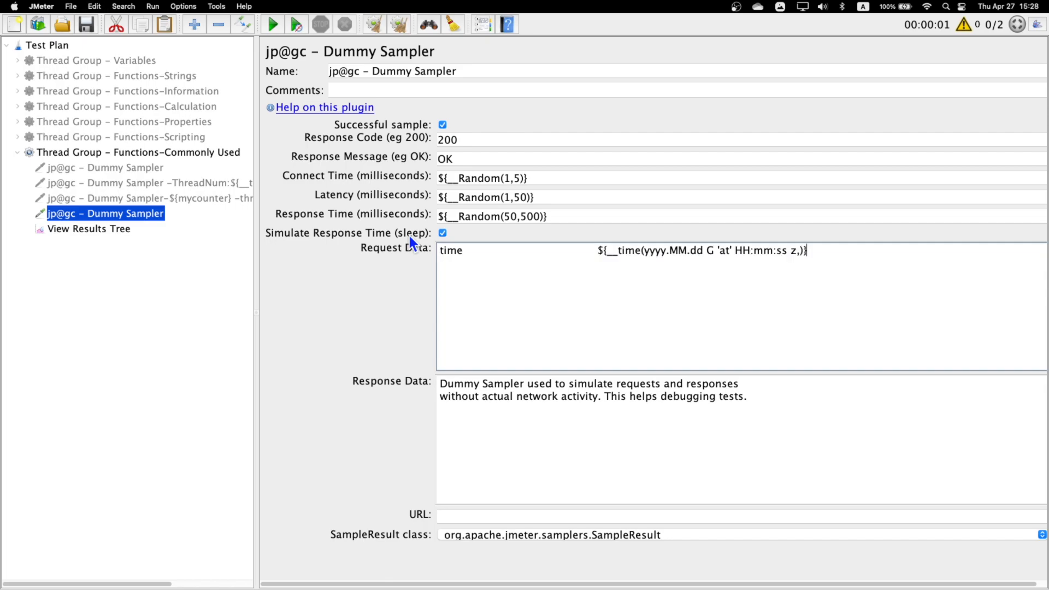
- Clear the old results and set the Functions-Commonly Used thread group to 1 thread and a loop count of 1
{"action": "left_click", "coordinate": [81, 230]}
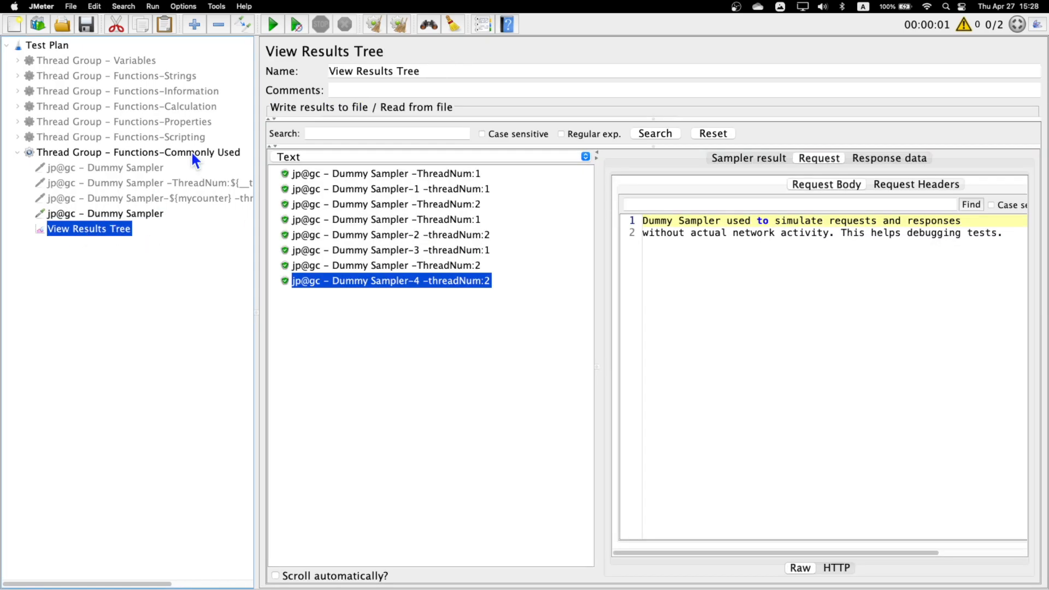
{"action": "left_click", "coordinate": [398, 31]}
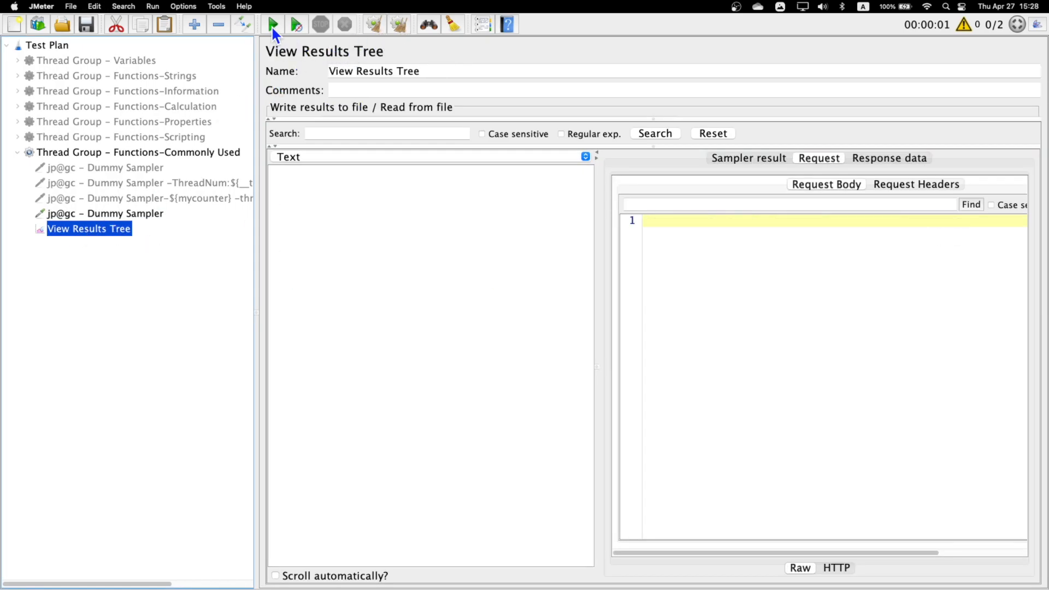
{"action": "left_click", "coordinate": [157, 152]}
{"action": "double_click", "coordinate": [457, 180]}
{"action": "type", "text": "1"}
{"action": "double_click", "coordinate": [426, 216]}
{"action": "type", "text": "1"}
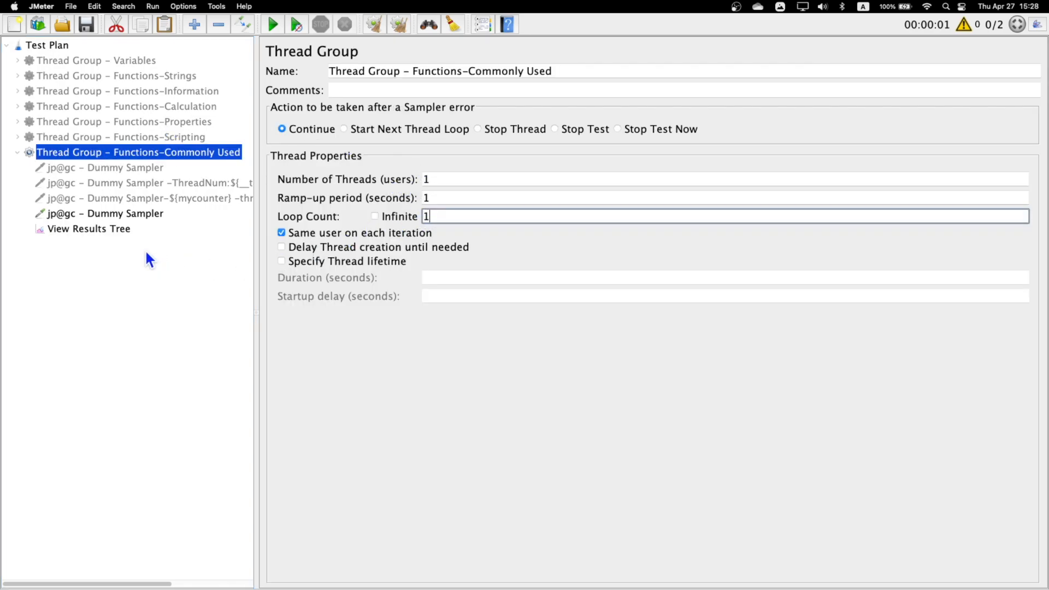
- Run the test and inspect the formatted time in the Dummy Sampler's request body in View Results Tree
{"action": "left_click", "coordinate": [107, 232]}
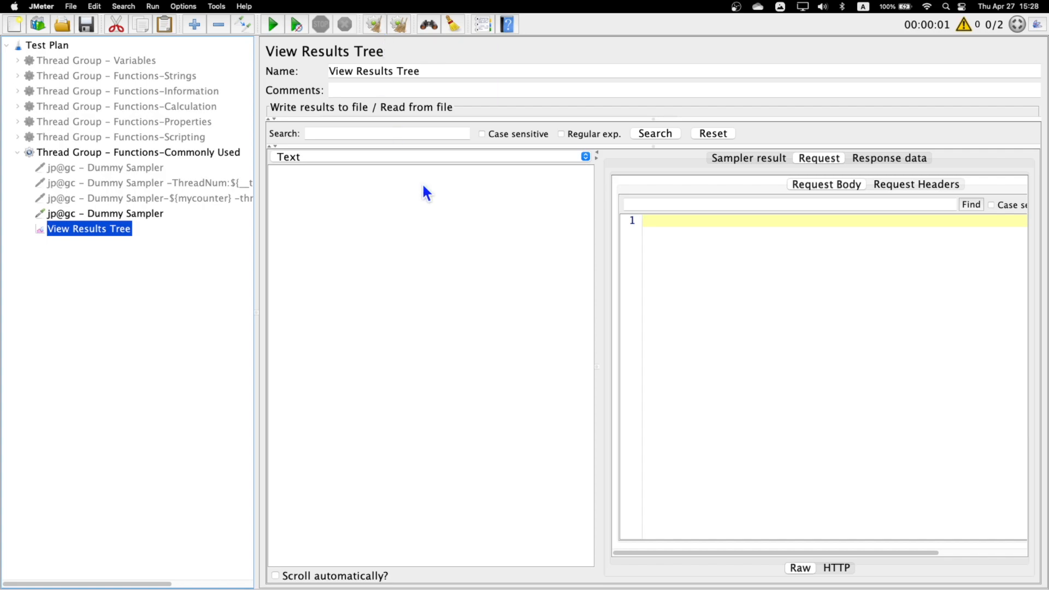
{"action": "left_click", "coordinate": [272, 24]}
{"action": "left_click", "coordinate": [393, 213]}
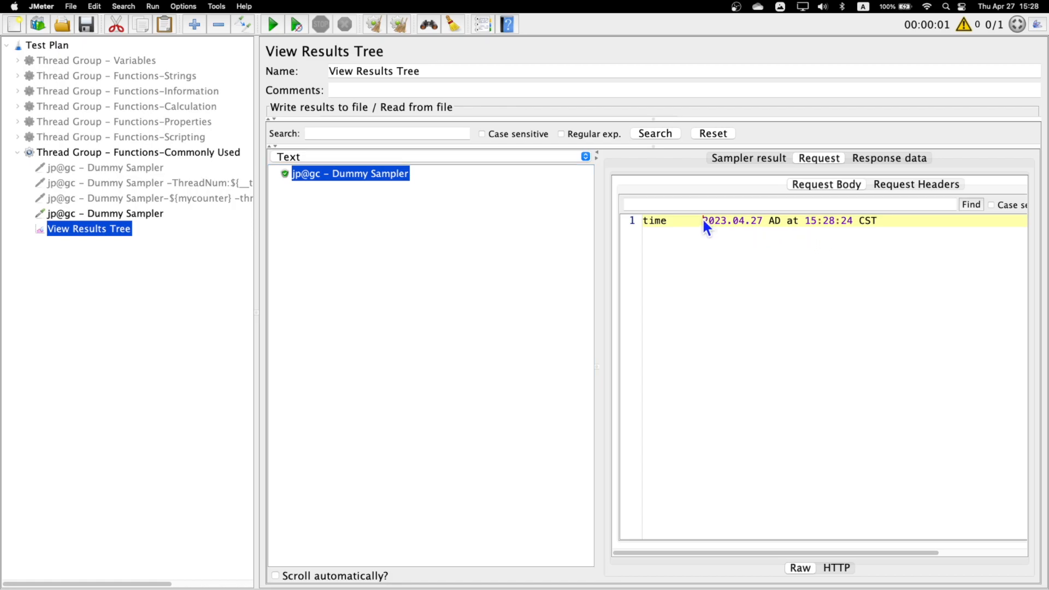
{"action": "left_click_drag", "start_coordinate": [702, 224], "coordinate": [929, 227]}
- Set the thread group's loop count to 3 and run the test again from View Results Tree
{"action": "left_click", "coordinate": [127, 153]}
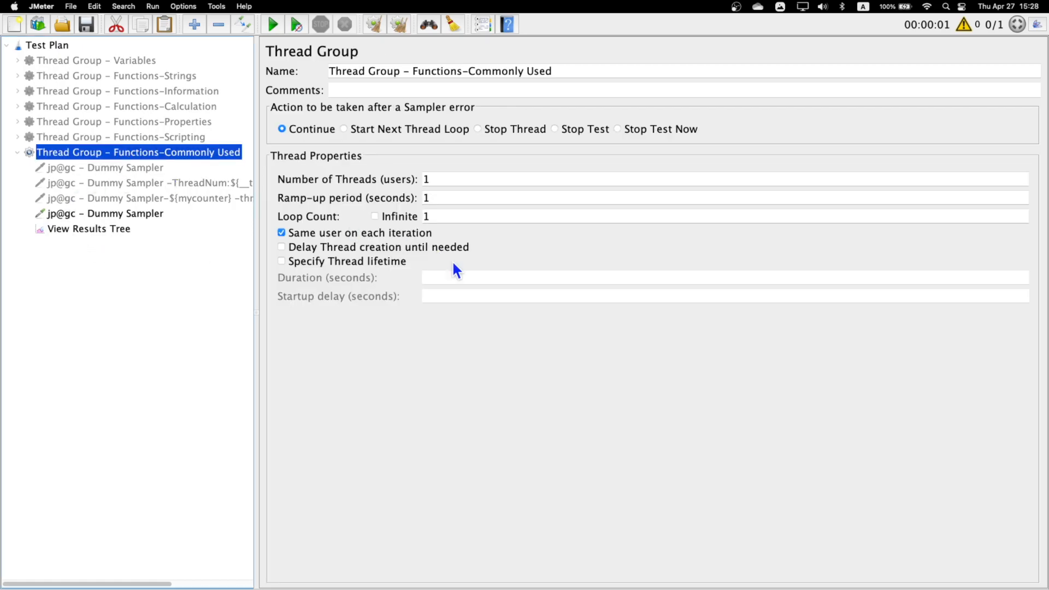
{"action": "double_click", "coordinate": [440, 216]}
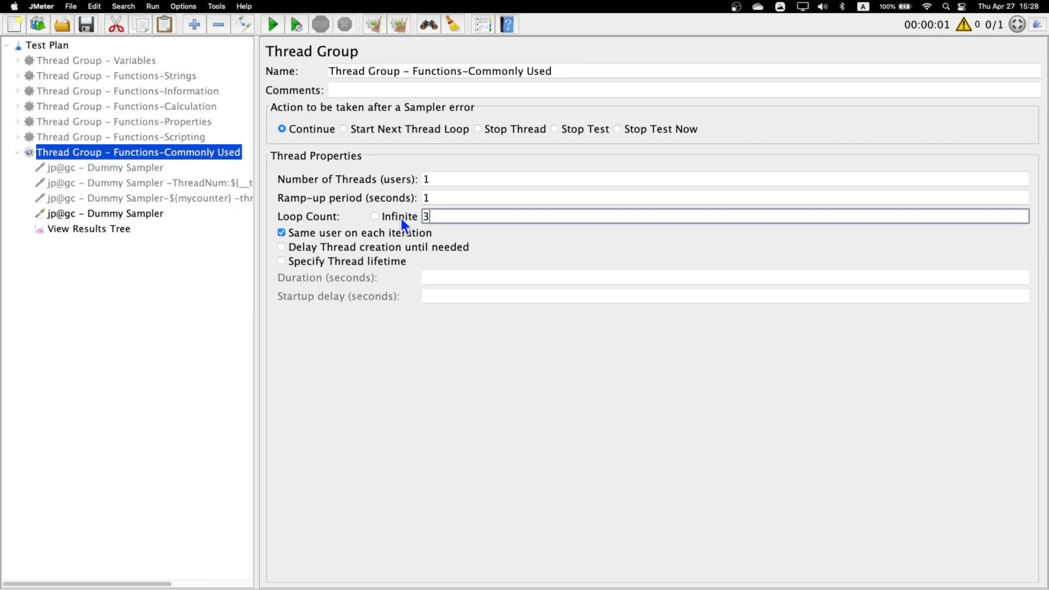
{"action": "left_click", "coordinate": [107, 228]}
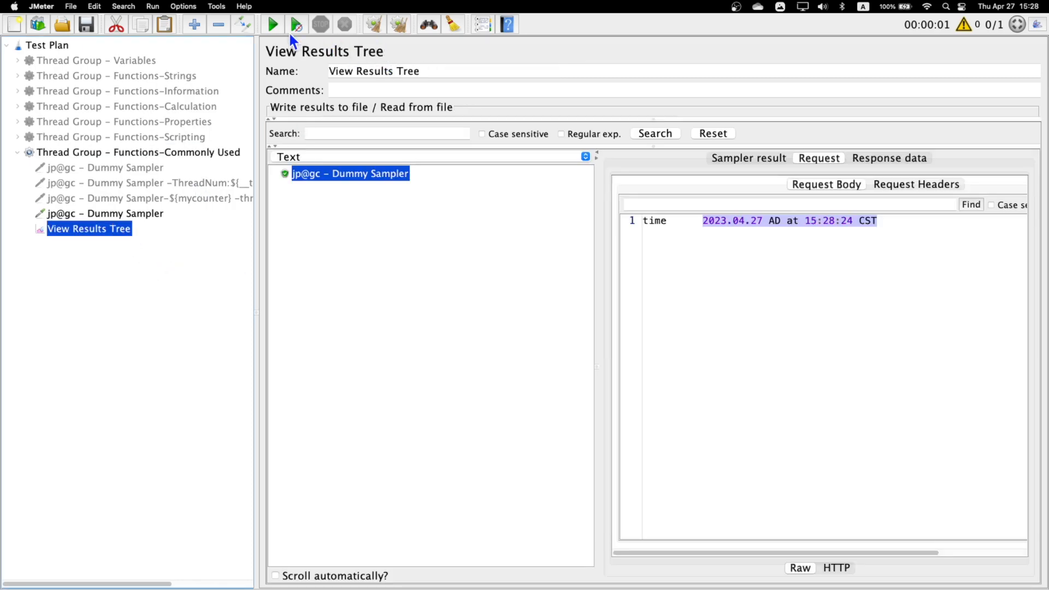
{"action": "left_click", "coordinate": [271, 24]}
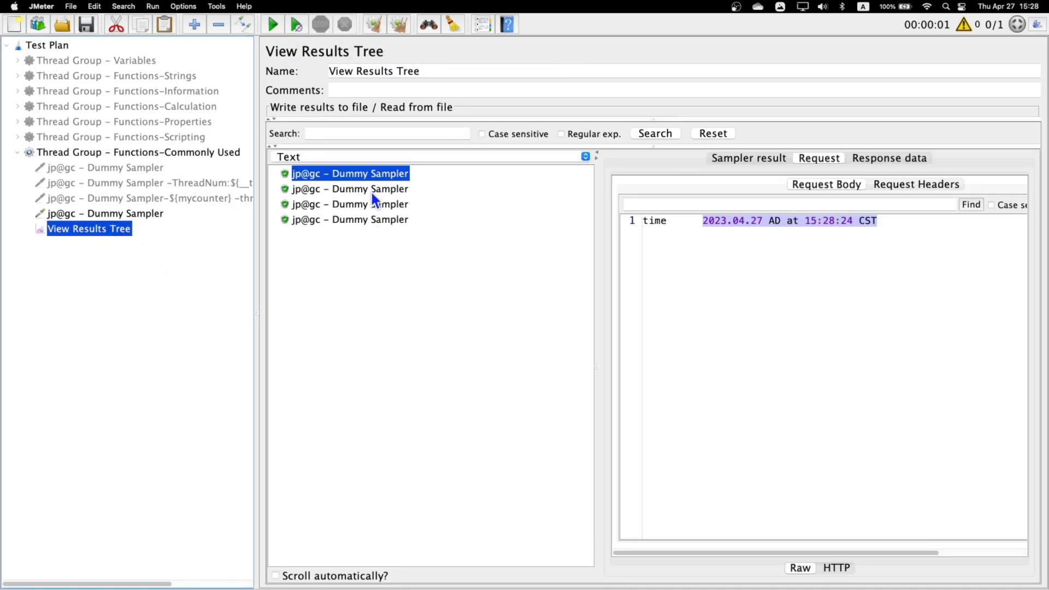
- Compare the time values in the request bodies of the three new Dummy Sampler results
{"action": "left_click", "coordinate": [370, 190]}
{"action": "left_click", "coordinate": [403, 205]}
{"action": "left_click", "coordinate": [398, 215]}
{"action": "left_click", "coordinate": [397, 203]}
{"action": "left_click", "coordinate": [395, 190]}
{"action": "left_click", "coordinate": [393, 204]}
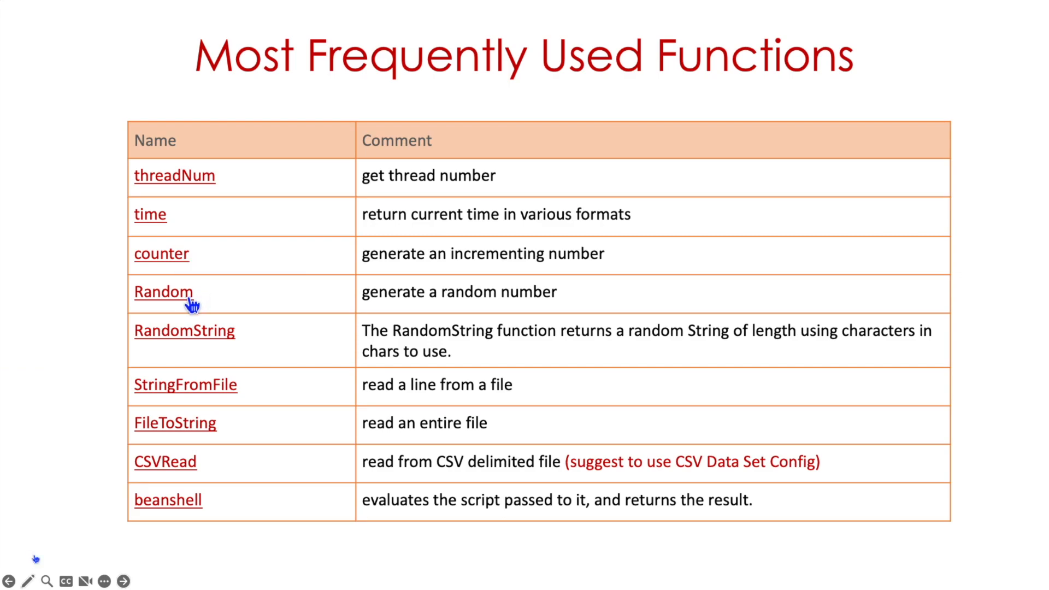
- Switch from the slides back to JMeter and choose the Random function in the Function Helper
{"action": "key", "text": "ctrl+Right"}
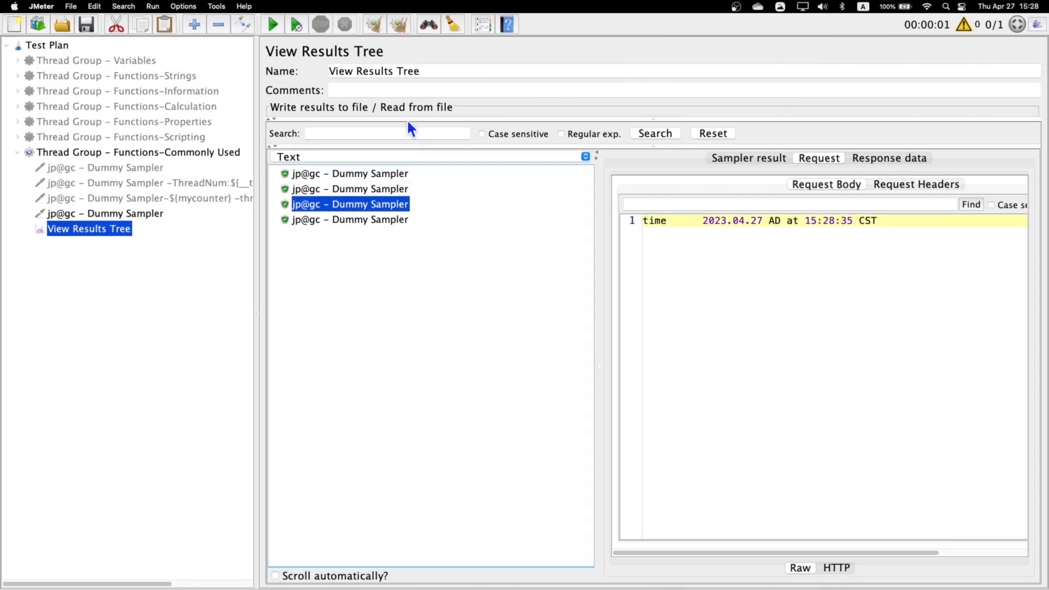
{"action": "left_click", "coordinate": [482, 27]}
{"action": "left_click", "coordinate": [565, 153]}
{"action": "scroll", "coordinate": [464, 169], "scroll_direction": "down", "scroll_amount": 8}
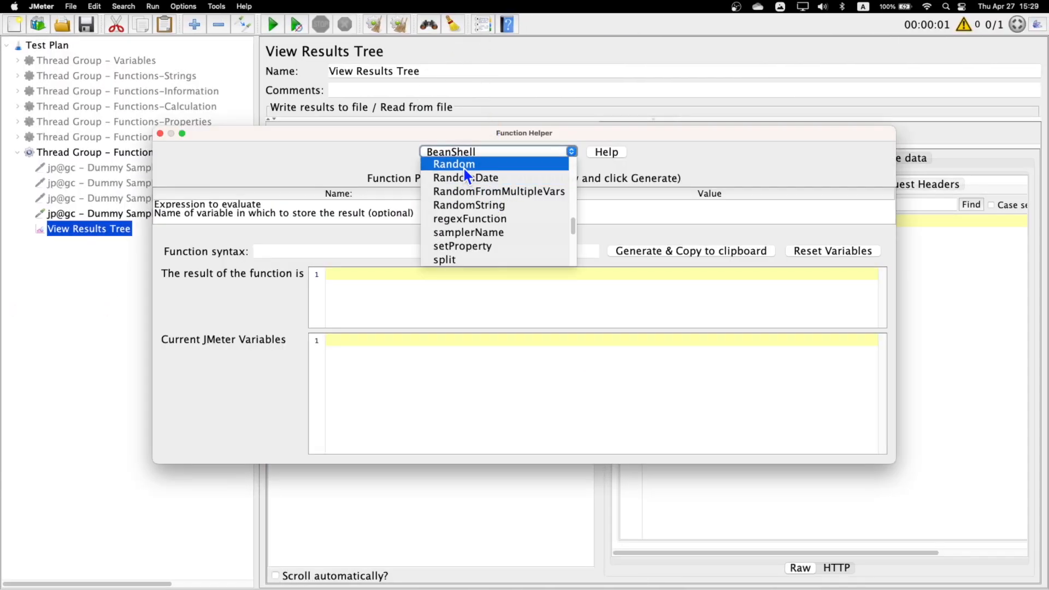
{"action": "left_click", "coordinate": [464, 166]}
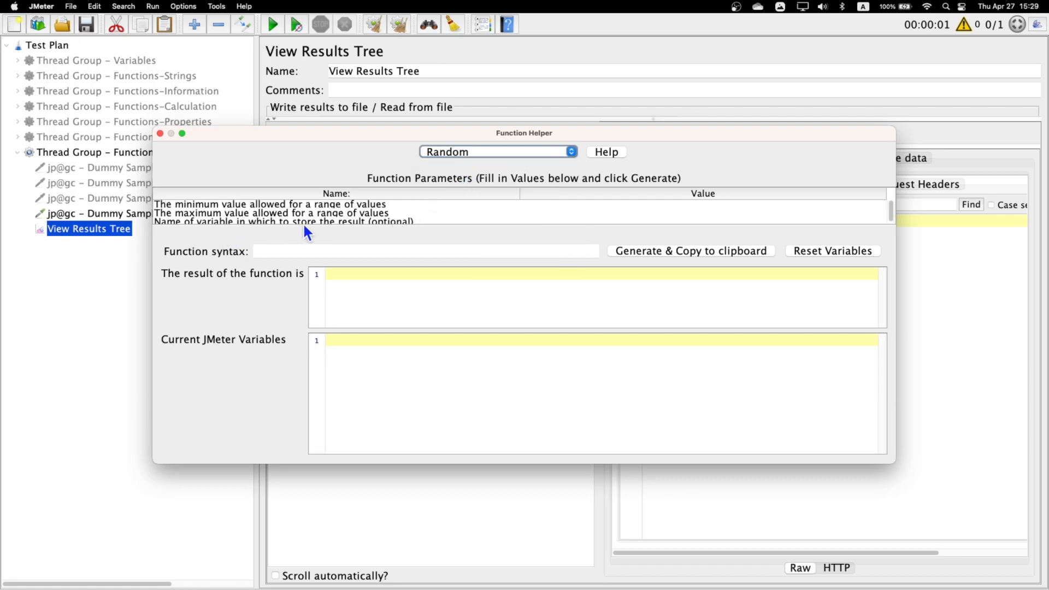
- Set the Random function's minimum to 1 and maximum to 10, and generate the function without a variable name
{"action": "left_click", "coordinate": [232, 205]}
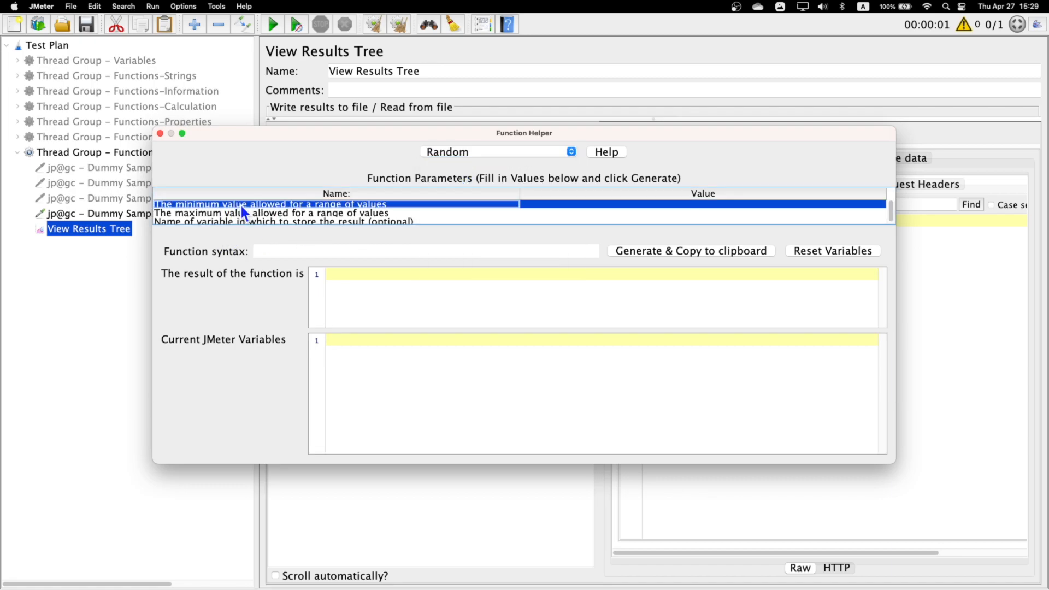
{"action": "double_click", "coordinate": [601, 205]}
{"action": "type", "text": "1"}
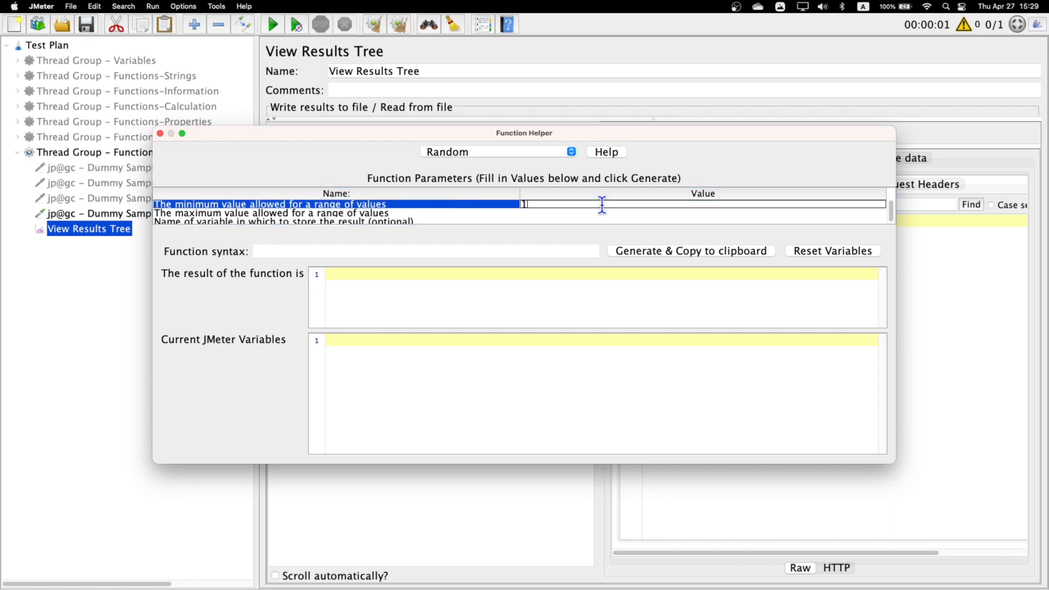
{"action": "left_click", "coordinate": [248, 214]}
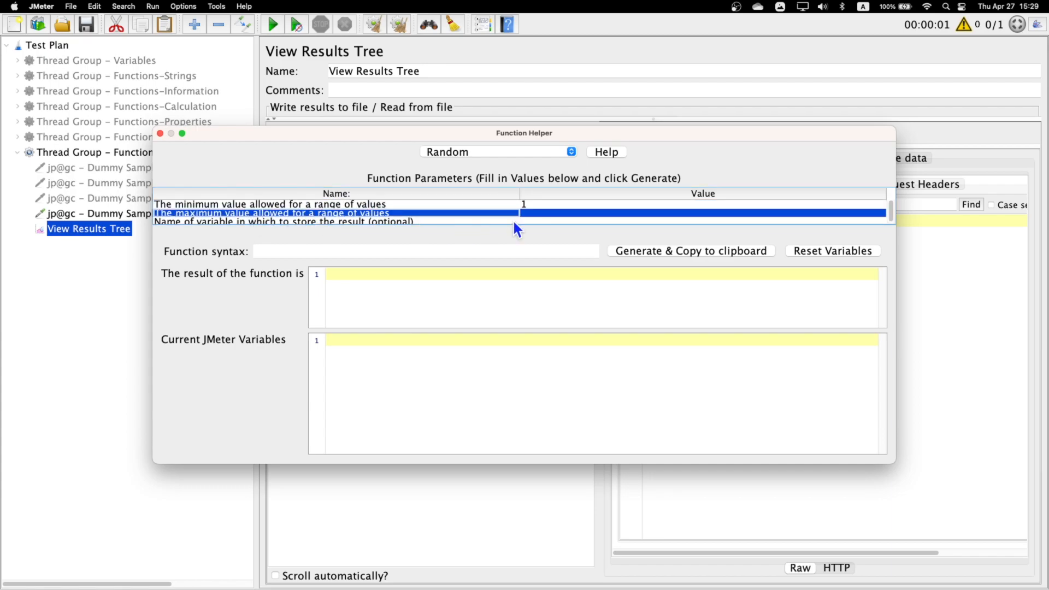
{"action": "double_click", "coordinate": [601, 212]}
{"action": "type", "text": "10"}
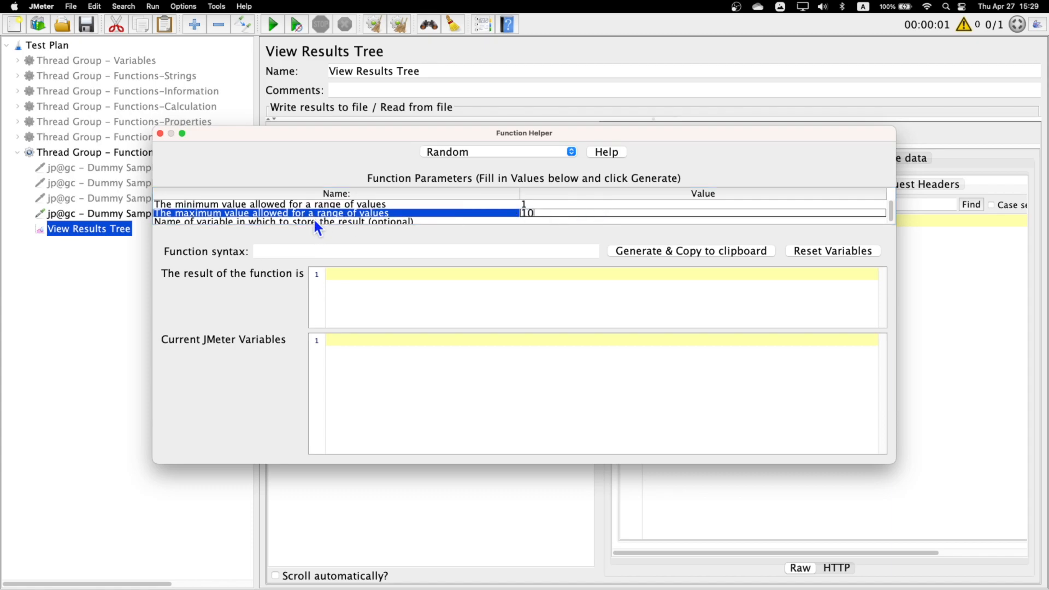
{"action": "left_click", "coordinate": [314, 221]}
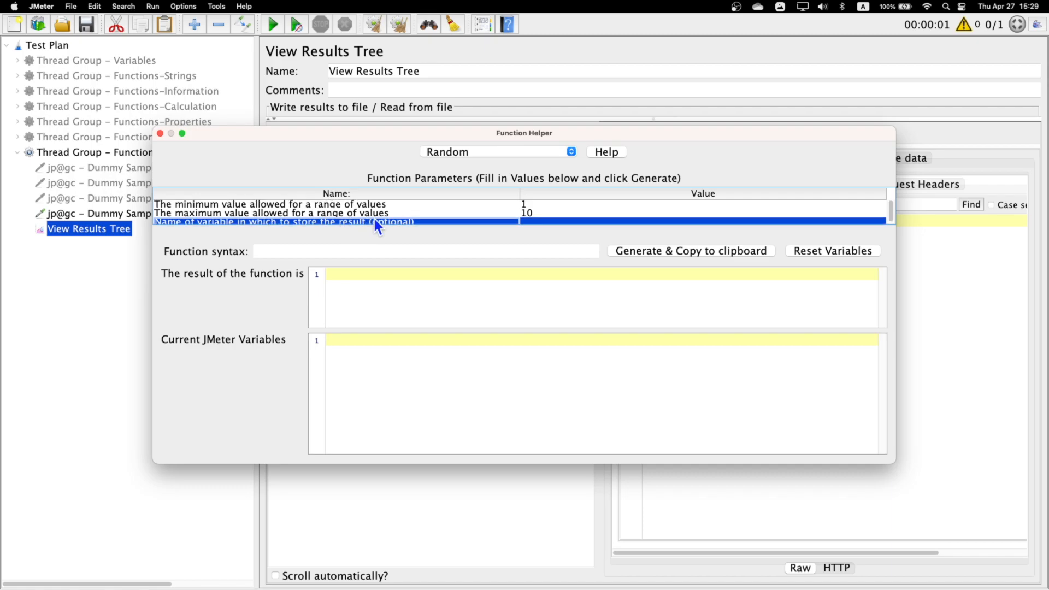
{"action": "left_click", "coordinate": [650, 250]}
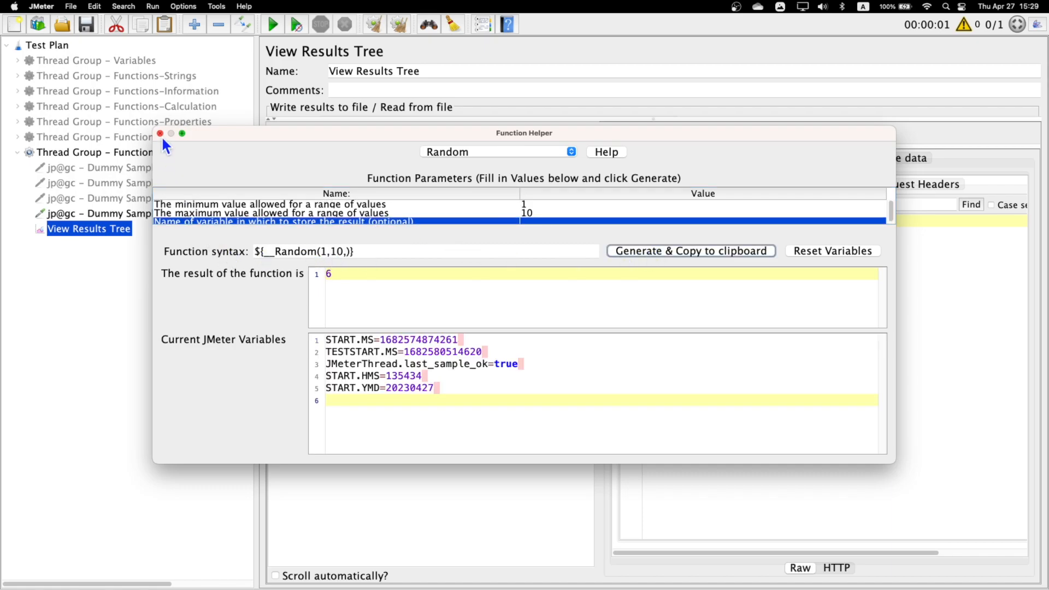
- Close the Function Helper and add a line "randmom" followed by ${__Random(1,10,)} to the active Dummy Sampler's request data
{"action": "left_click", "coordinate": [159, 133]}
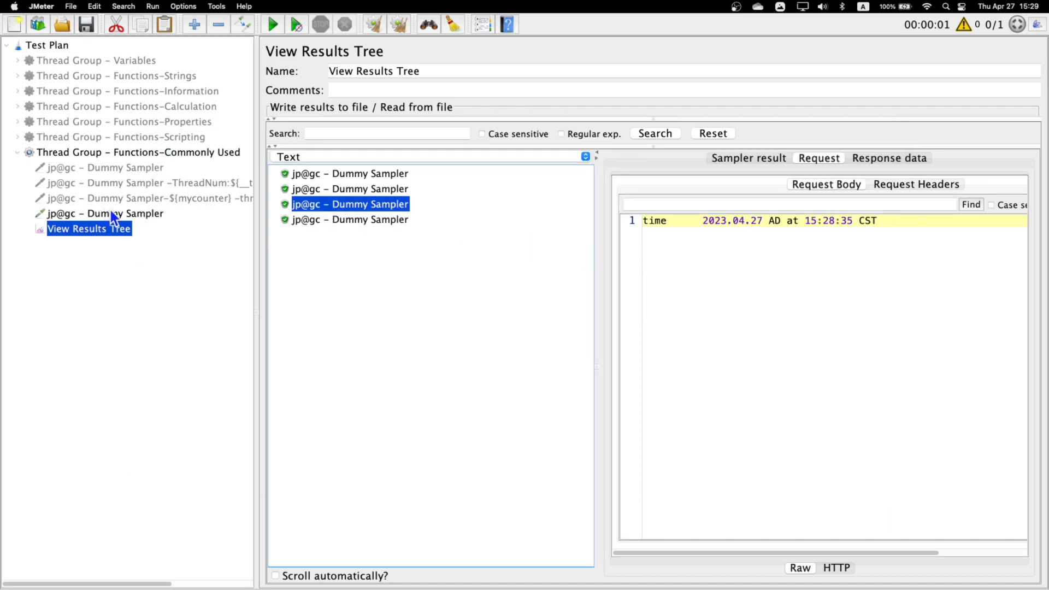
{"action": "left_click", "coordinate": [112, 214]}
{"action": "left_click", "coordinate": [1002, 257]}
{"action": "key", "text": "Return"}
{"action": "type", "text": "randmom"}
{"action": "key", "text": "Tab"}
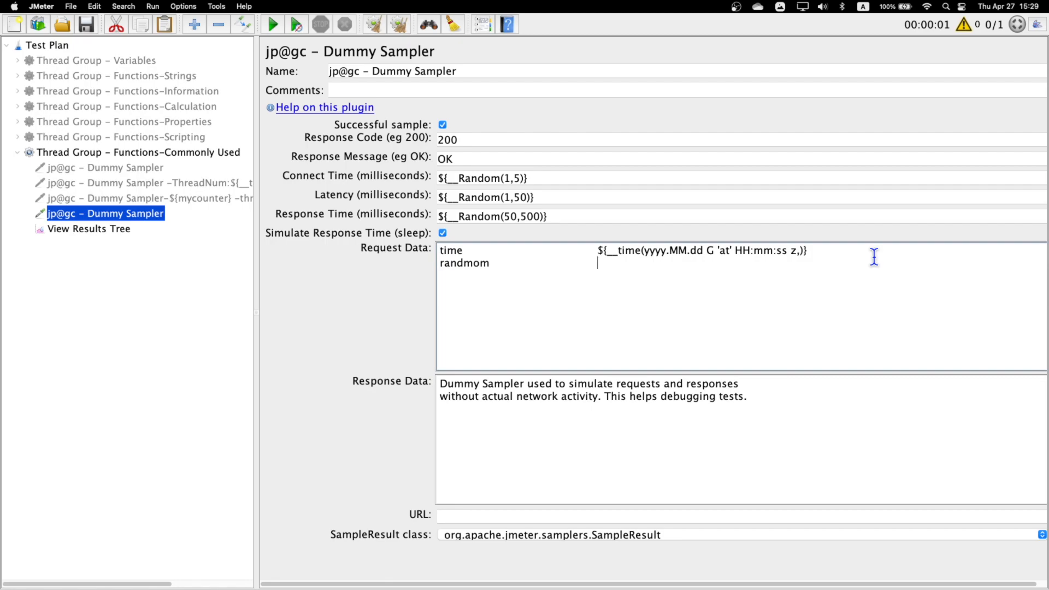
{"action": "type", "text": "${__Random(1,10,)}"}
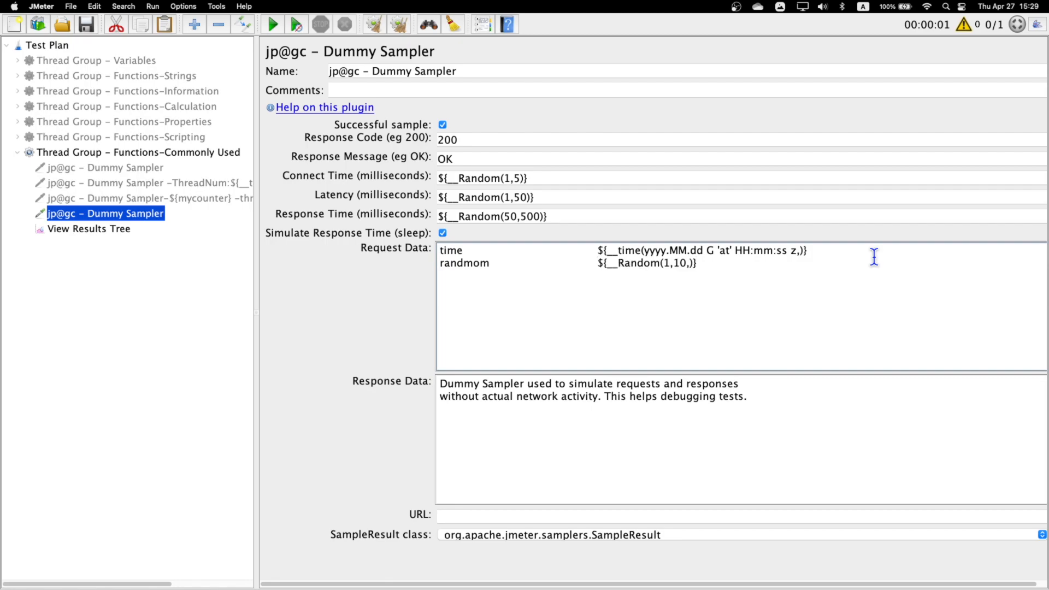
- Run the test from the View Results Tree and compare the random numbers in the request bodies of the three new results
{"action": "left_click", "coordinate": [117, 230]}
{"action": "left_click", "coordinate": [266, 26]}
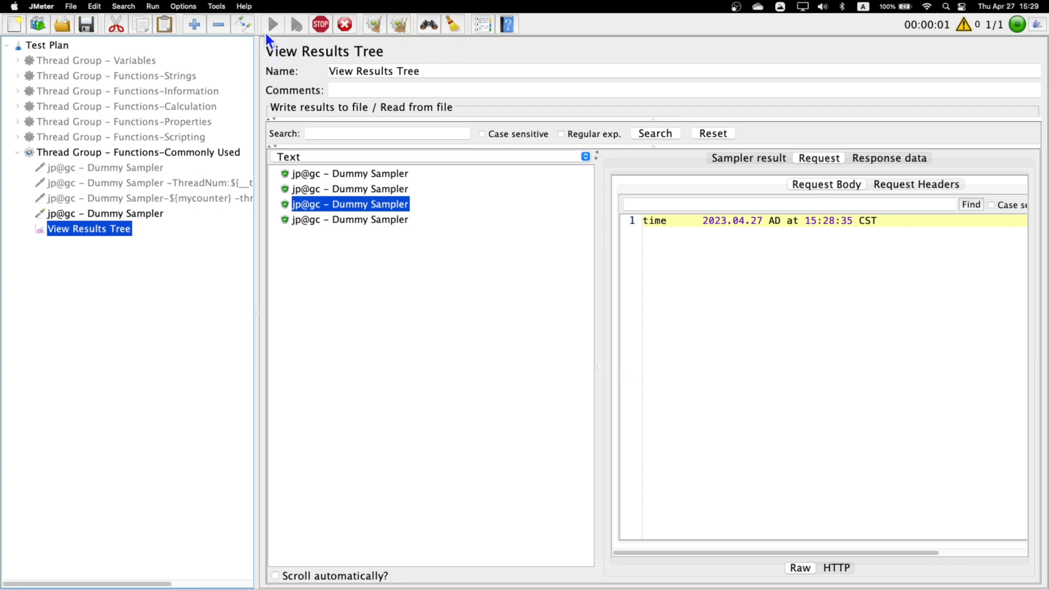
{"action": "left_click", "coordinate": [376, 237]}
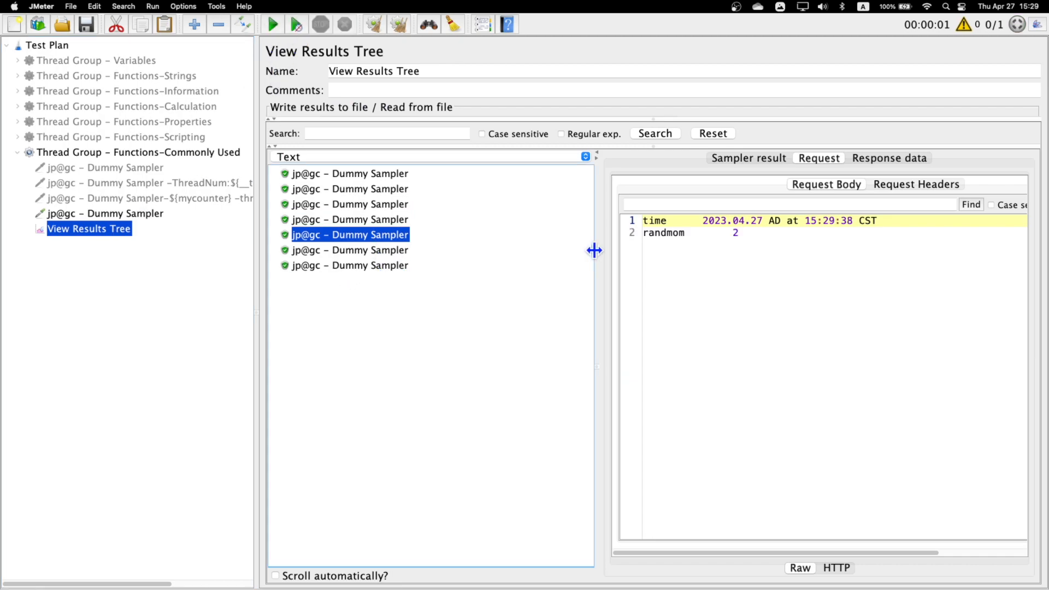
{"action": "left_click", "coordinate": [365, 253]}
{"action": "left_click", "coordinate": [369, 262]}
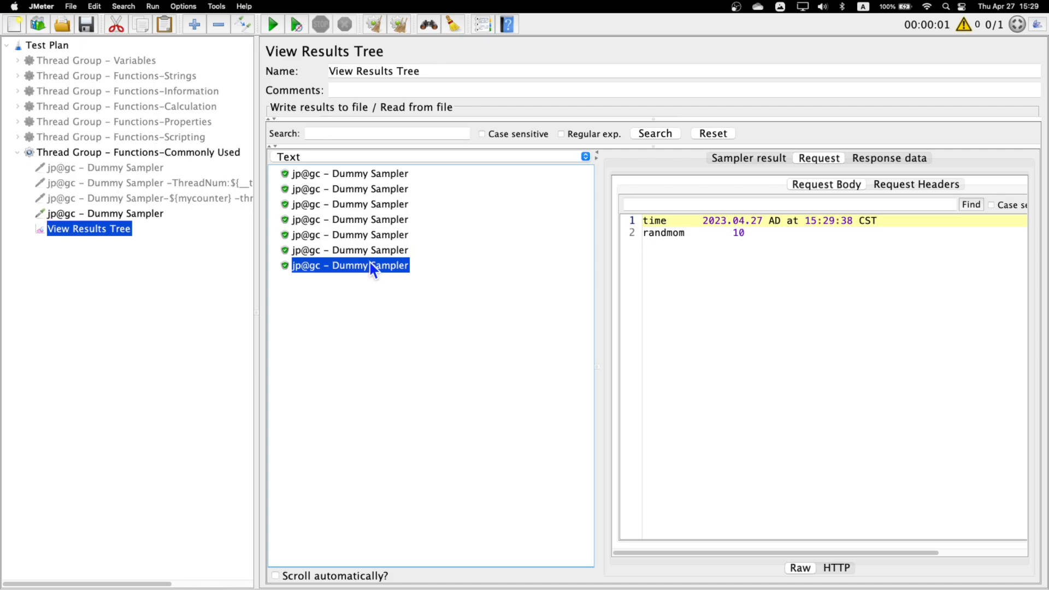
{"action": "left_click", "coordinate": [772, 236]}
{"action": "left_click_drag", "start_coordinate": [770, 236], "coordinate": [721, 237]}
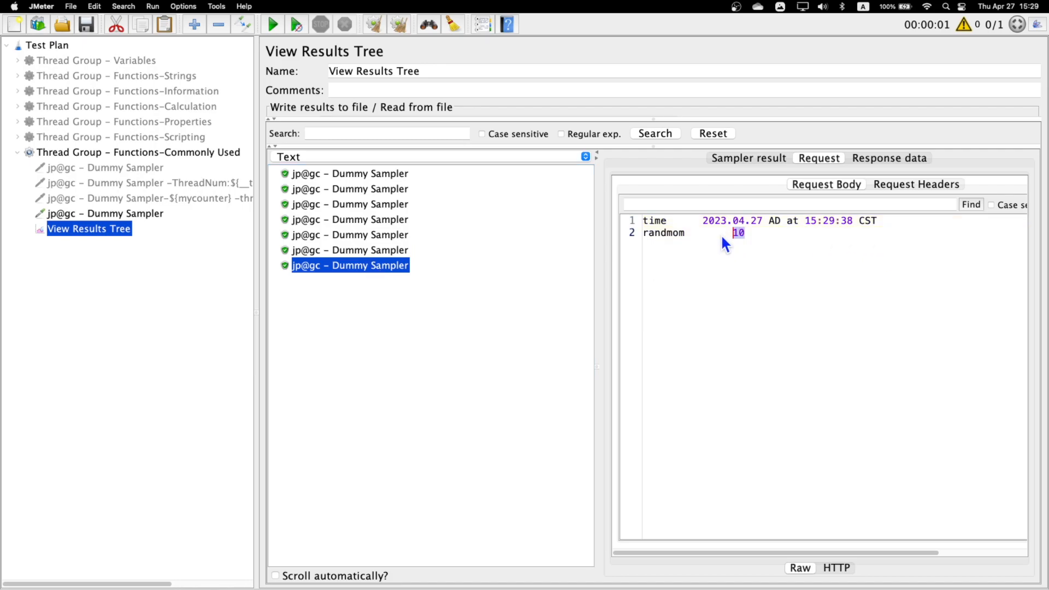
- Check the function list on the slides, return to JMeter and choose the RandomString function in the Function Helper
{"action": "key", "text": "ctrl+Left"}
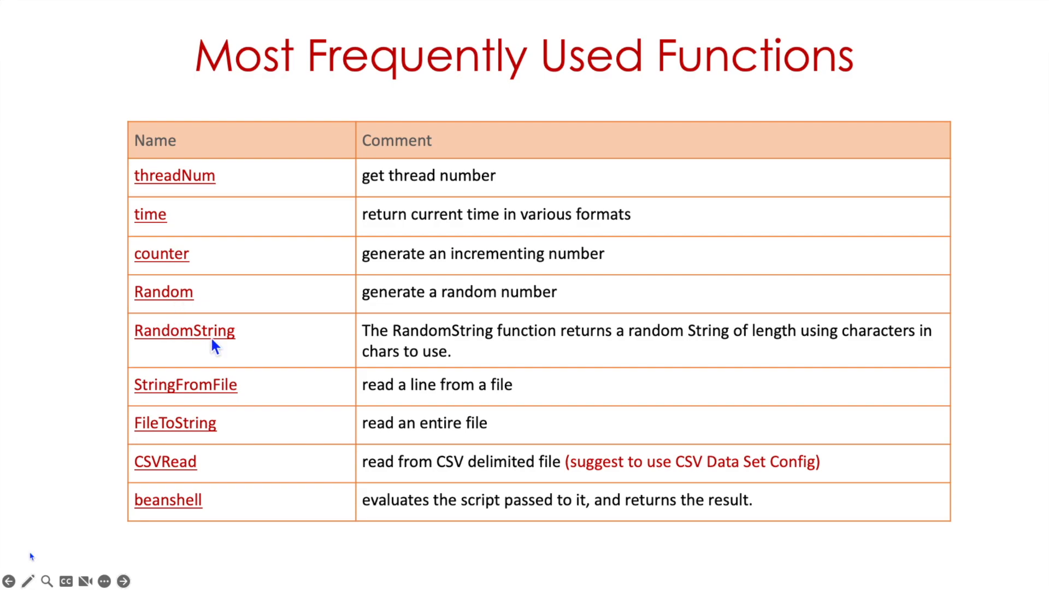
{"action": "key", "text": "ctrl+Right"}
{"action": "left_click", "coordinate": [483, 24]}
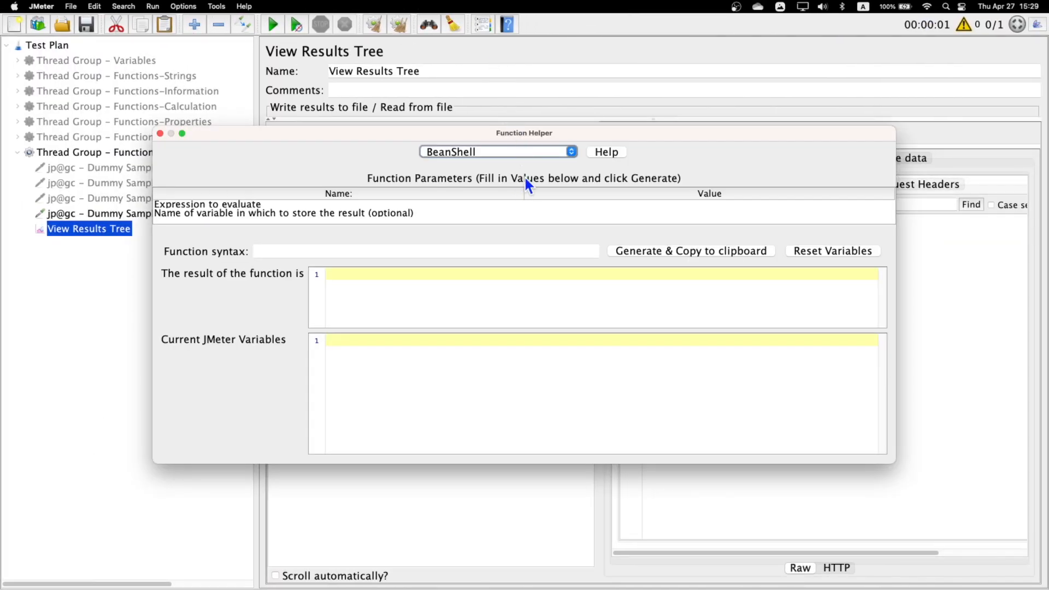
{"action": "left_click", "coordinate": [571, 153]}
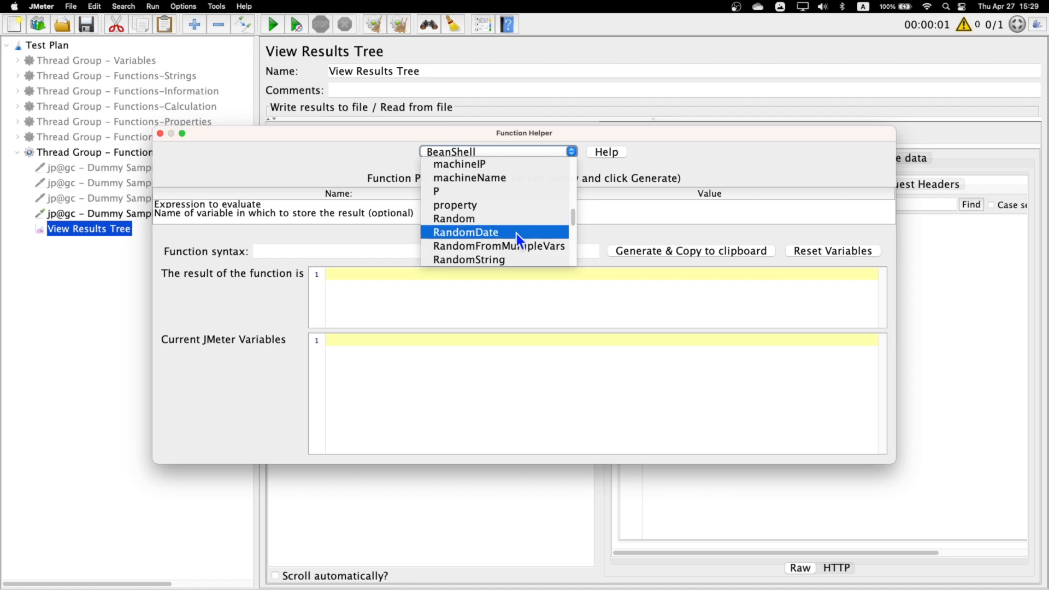
{"action": "scroll", "coordinate": [517, 235], "scroll_direction": "down", "scroll_amount": 1}
{"action": "left_click", "coordinate": [486, 233]}
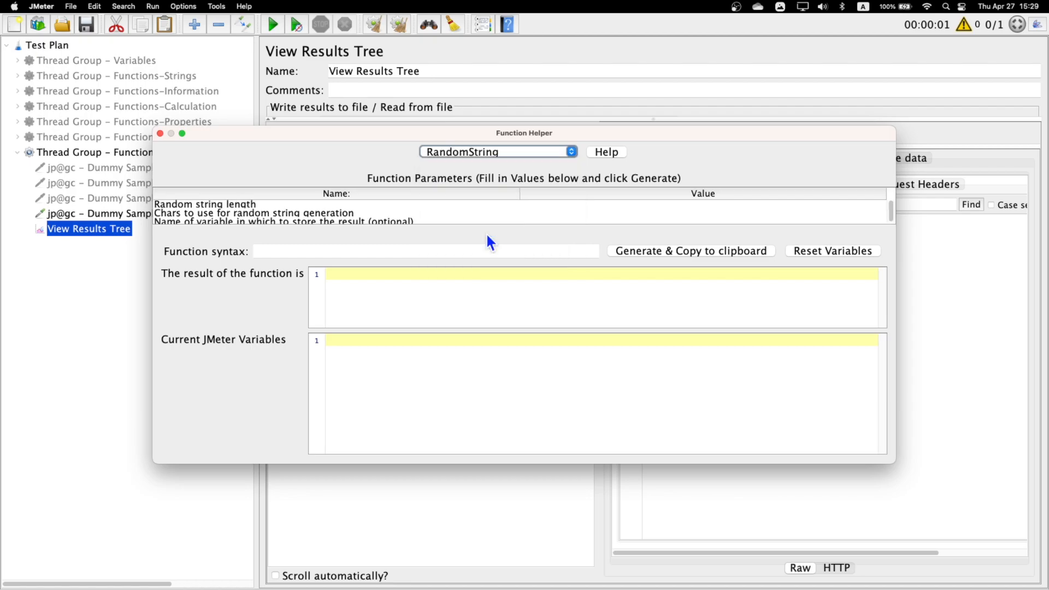
- Set RandomString's length to 10 and its characters to "danielovetest", and generate the function without a variable name
{"action": "left_click", "coordinate": [182, 205]}
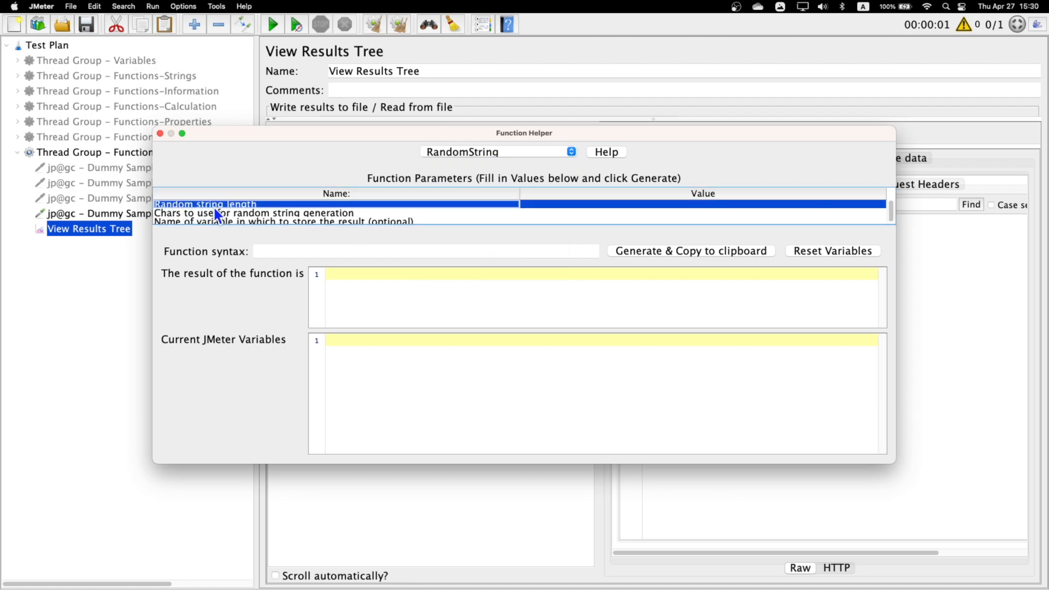
{"action": "double_click", "coordinate": [562, 204]}
{"action": "type", "text": "10"}
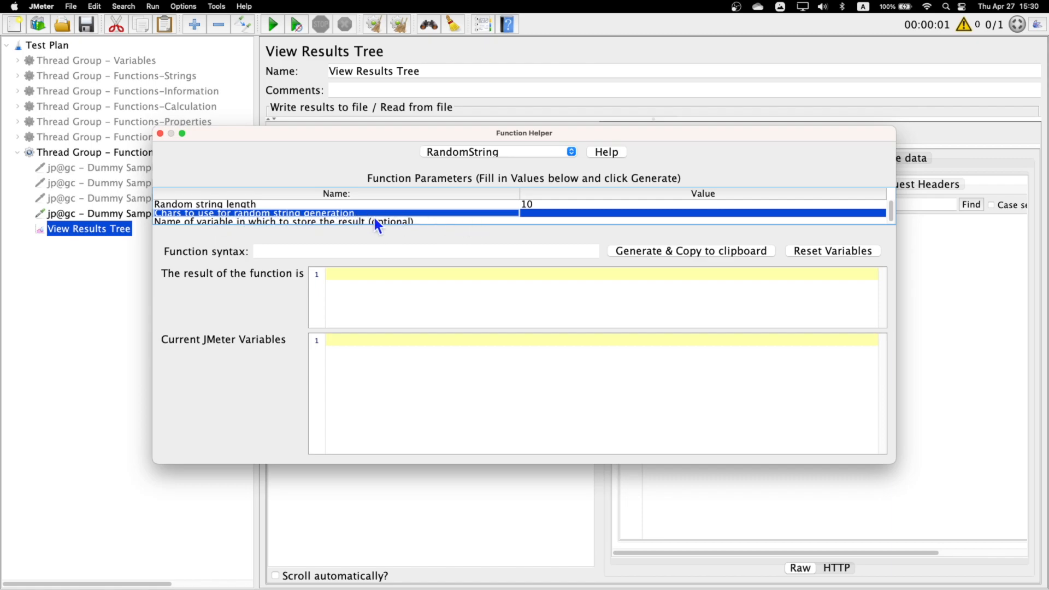
{"action": "double_click", "coordinate": [546, 213]}
{"action": "type", "text": "dan"}
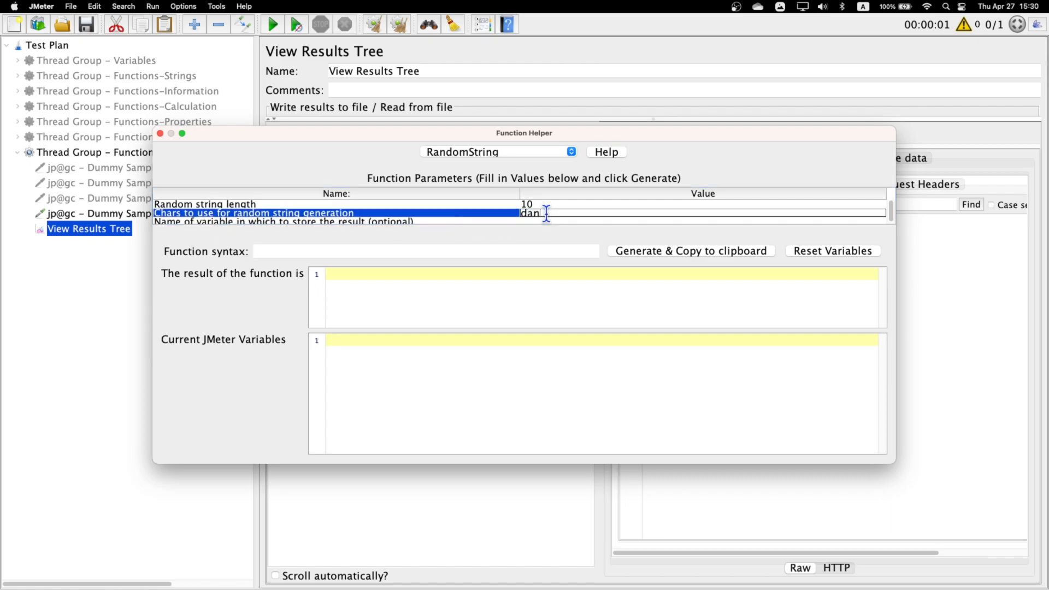
{"action": "type", "text": "iellovetest"}
{"action": "left_click", "coordinate": [444, 221]}
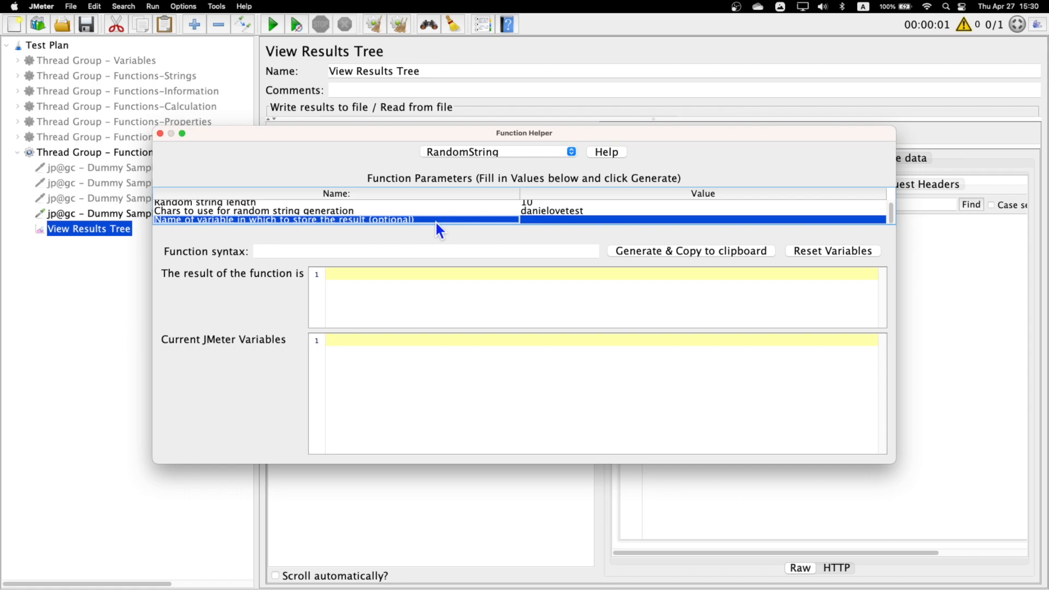
{"action": "left_click", "coordinate": [679, 257]}
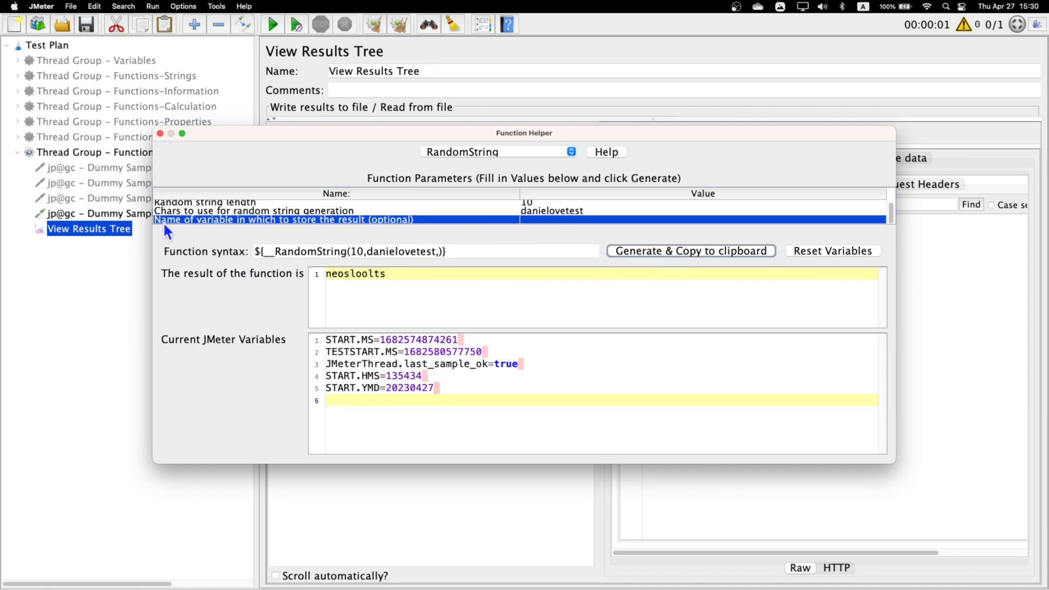
- In the active Dummy Sampler's request data, correct "randmom" to "random" and add a "random string" line with ${__RandomString(10,danielovetest,)}
{"action": "left_click", "coordinate": [159, 135]}
{"action": "left_click", "coordinate": [770, 242]}
{"action": "left_click", "coordinate": [140, 215]}
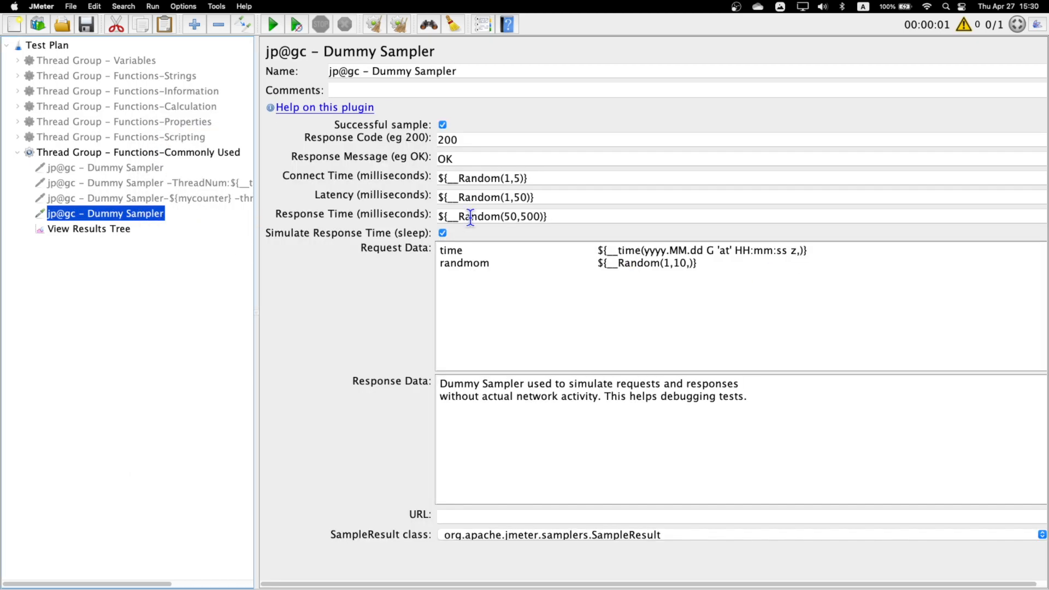
{"action": "left_click", "coordinate": [770, 267]}
{"action": "key", "text": "Return"}
{"action": "type", "text": "random"}
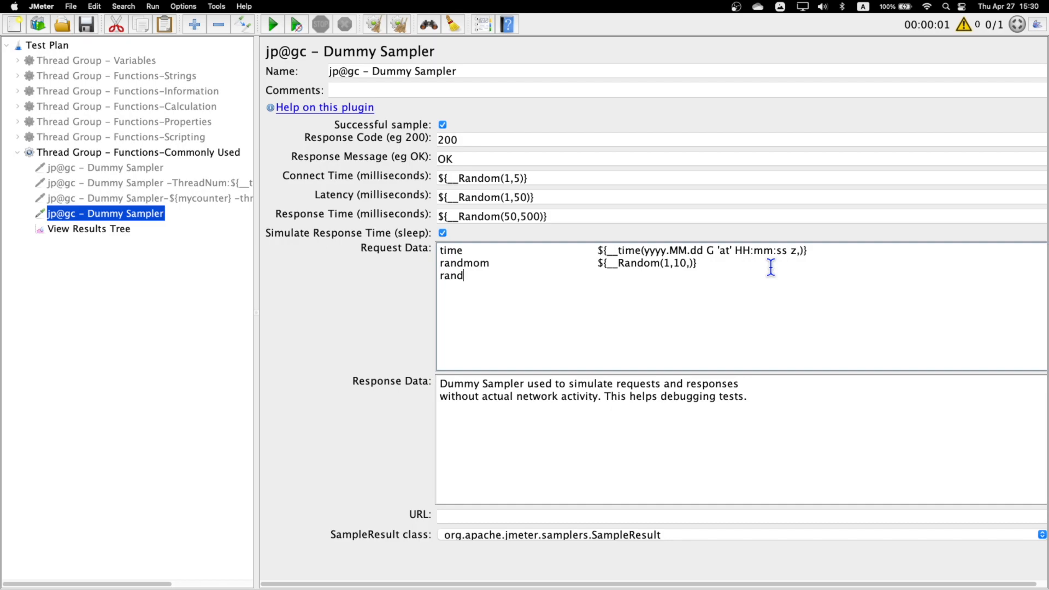
{"action": "type", "text": " va"}
{"action": "key", "text": "BackSpace"}
{"action": "key", "text": "BackSpace"}
{"action": "type", "text": "string"}
{"action": "key", "text": "BackSpace"}
{"action": "left_click", "coordinate": [614, 281]}
{"action": "type", "text": "${__RandomString(10,danielovetest,)}"}
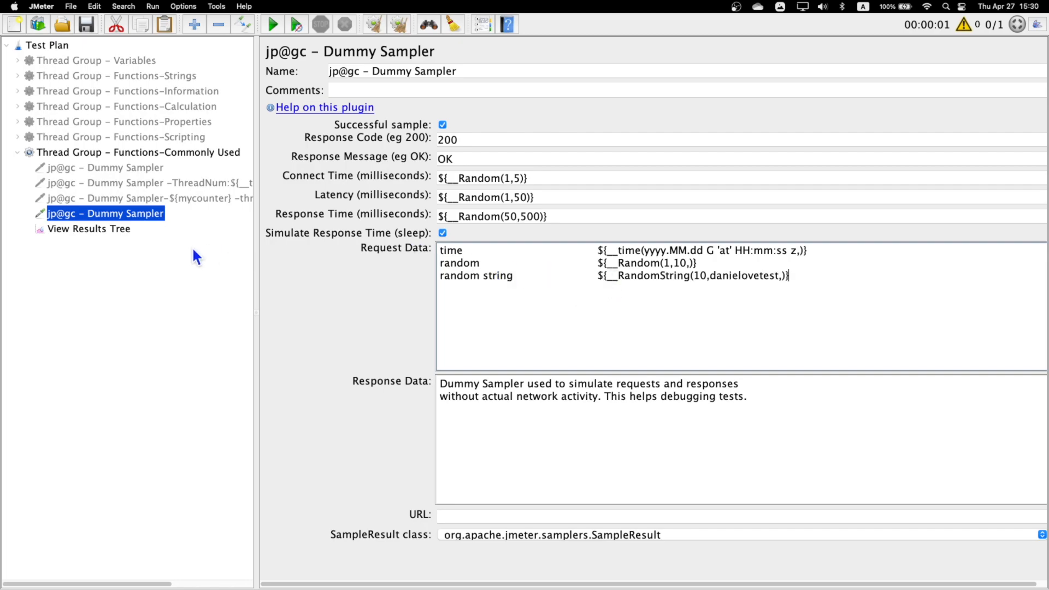
- Run the test again and compare the random string values in the request bodies of the three newest results
{"action": "left_click", "coordinate": [112, 231]}
{"action": "key", "text": "super+r"}
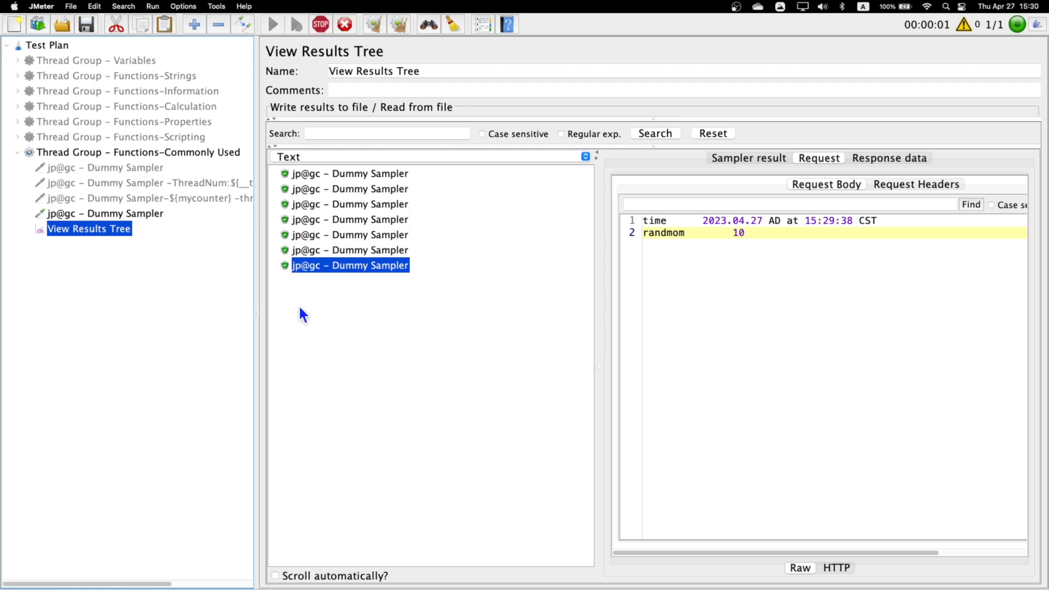
{"action": "left_click", "coordinate": [373, 285]}
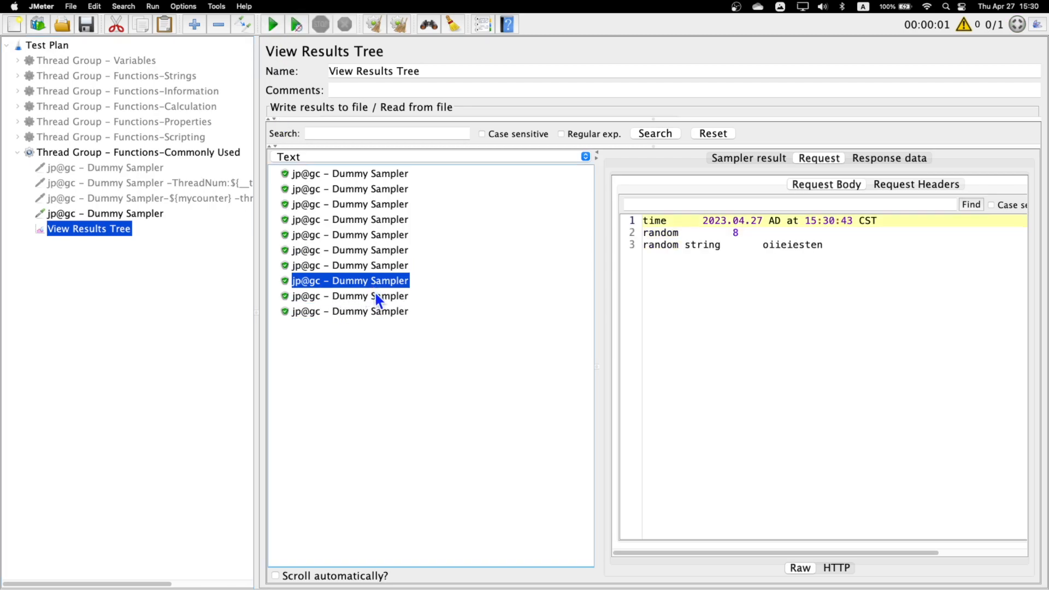
{"action": "double_click", "coordinate": [766, 245]}
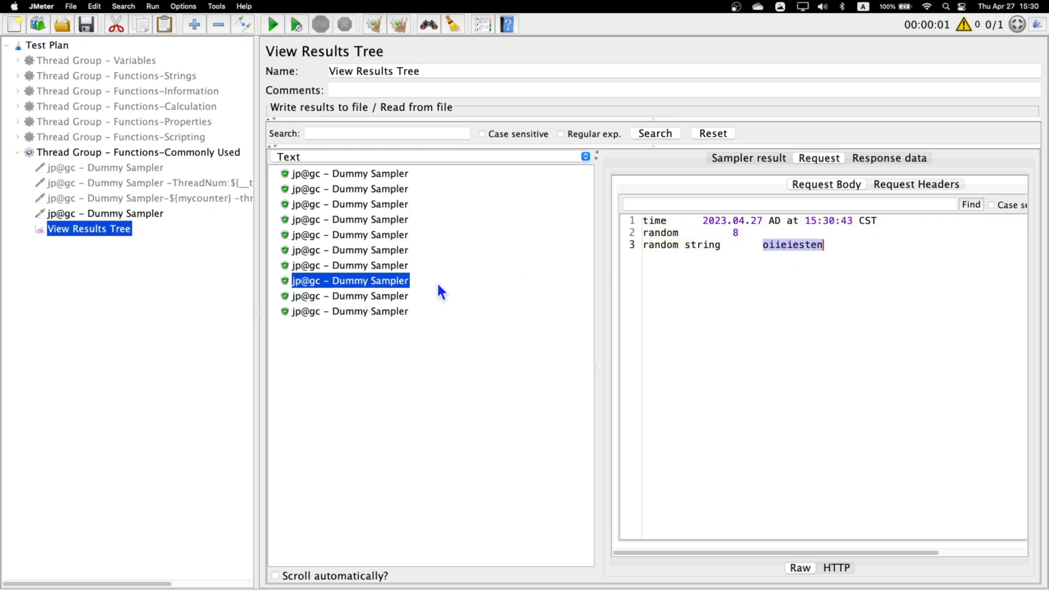
{"action": "left_click", "coordinate": [368, 295]}
{"action": "left_click", "coordinate": [375, 312]}
{"action": "double_click", "coordinate": [765, 245]}
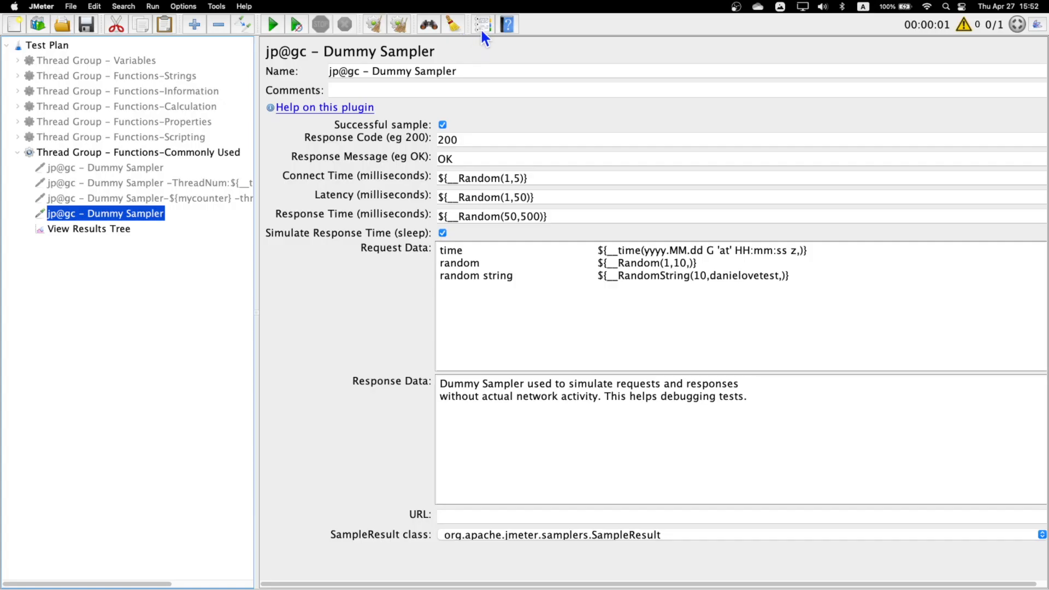
- Choose the StringFromFile function in the Function Helper and select its file path parameter
{"action": "left_click", "coordinate": [482, 28]}
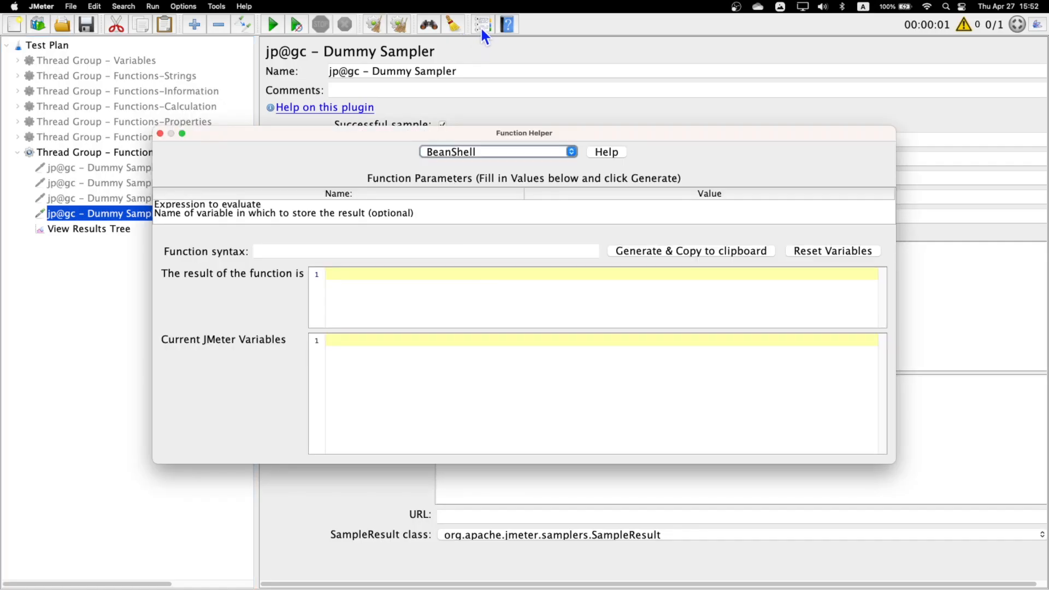
{"action": "left_click", "coordinate": [538, 149]}
{"action": "scroll", "coordinate": [507, 219], "scroll_direction": "down", "scroll_amount": 5}
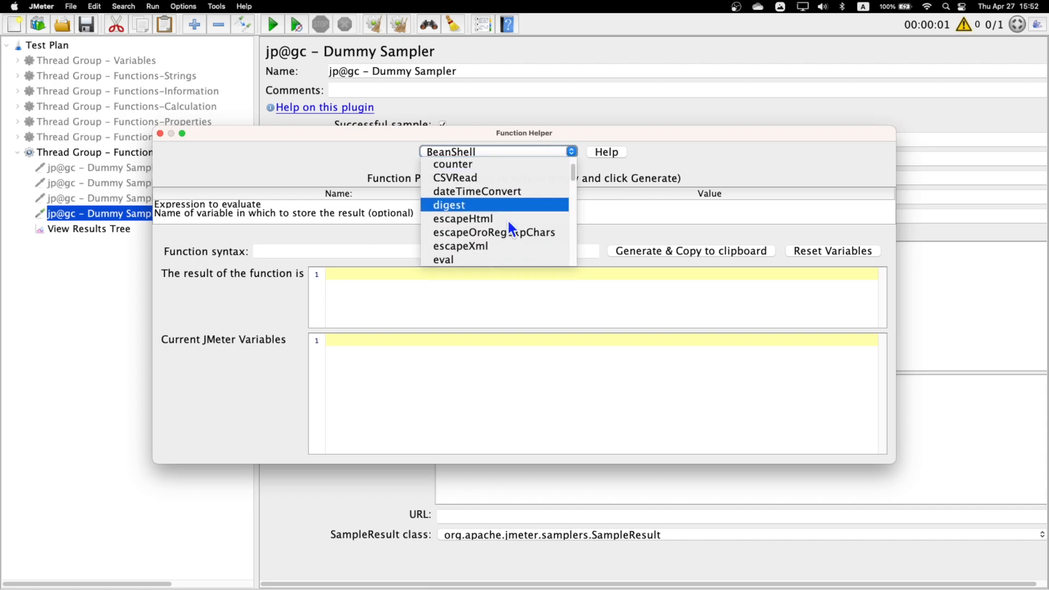
{"action": "scroll", "coordinate": [507, 219], "scroll_direction": "down", "scroll_amount": 10}
{"action": "scroll", "coordinate": [507, 218], "scroll_direction": "up", "scroll_amount": 3}
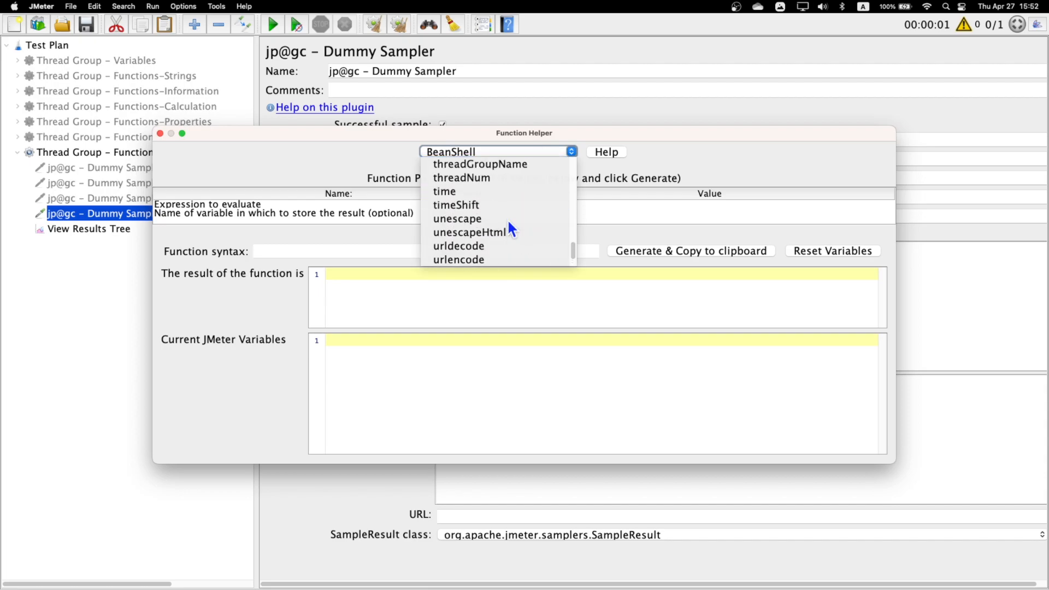
{"action": "scroll", "coordinate": [507, 218], "scroll_direction": "up", "scroll_amount": 2}
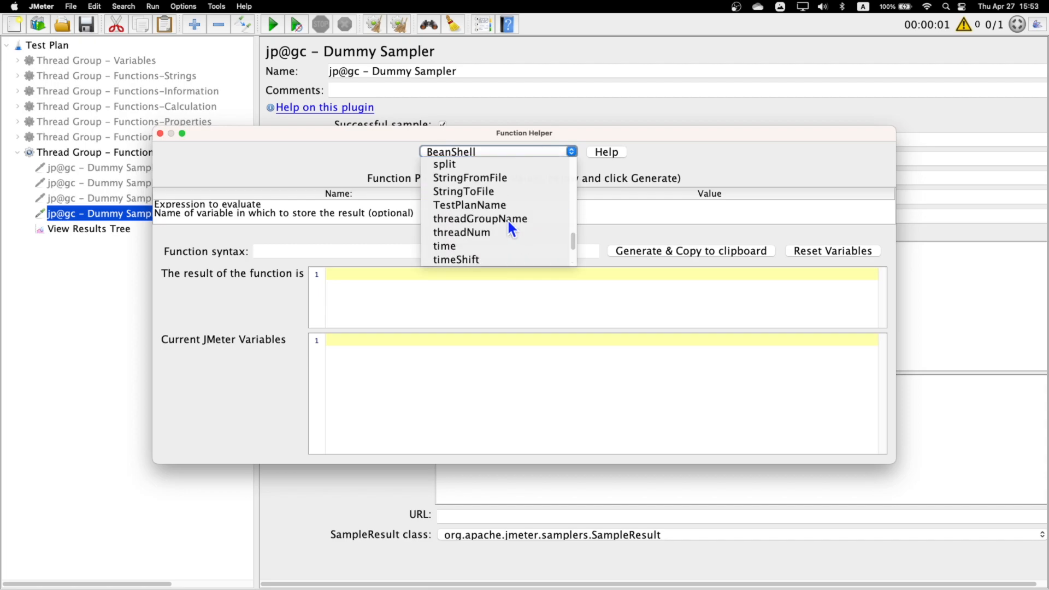
{"action": "left_click", "coordinate": [486, 180]}
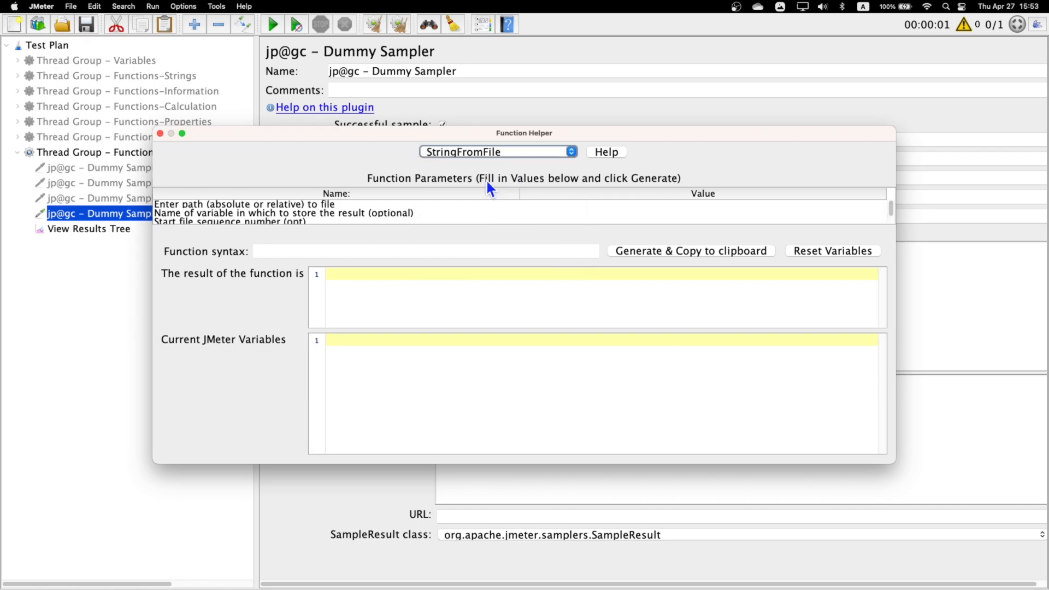
{"action": "left_click", "coordinate": [213, 207]}
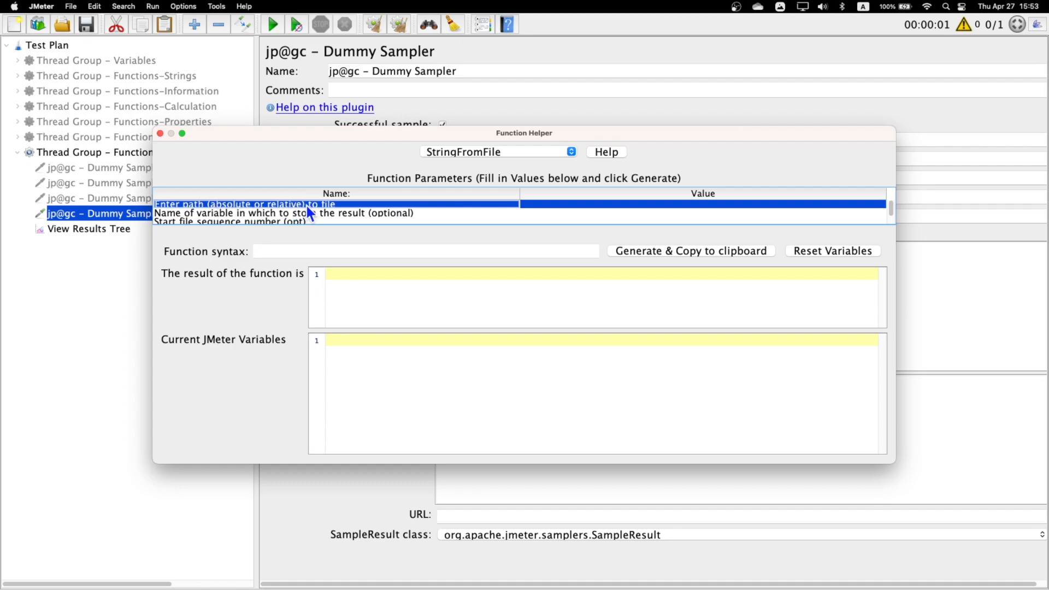
- Switch to the Finder, locate the three numbered str files, and open str1.txt to read its lines
{"action": "key", "text": "ctrl+Right"}
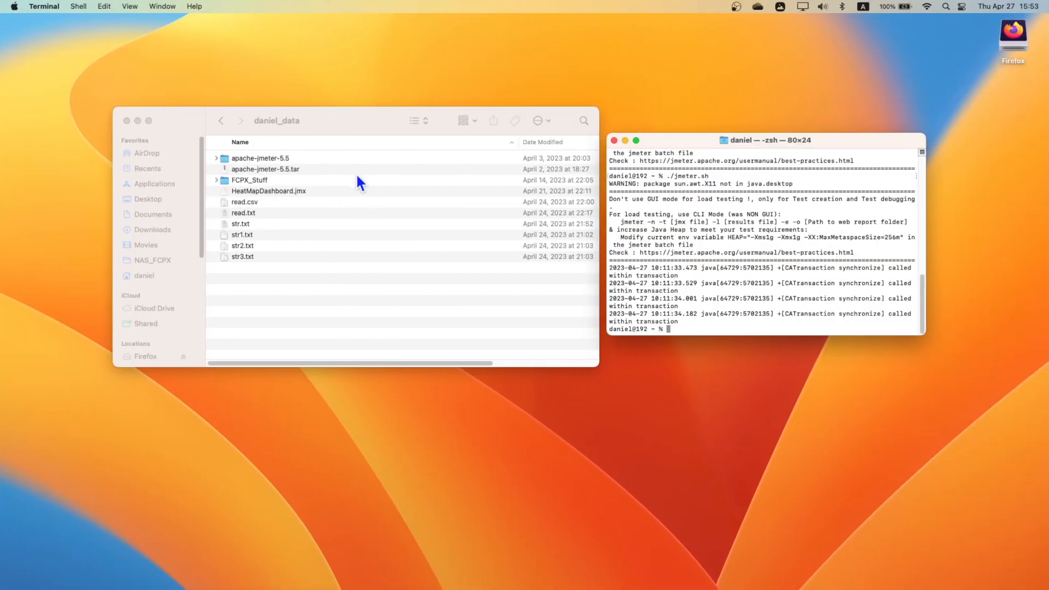
{"action": "left_click_drag", "start_coordinate": [261, 271], "coordinate": [243, 237]}
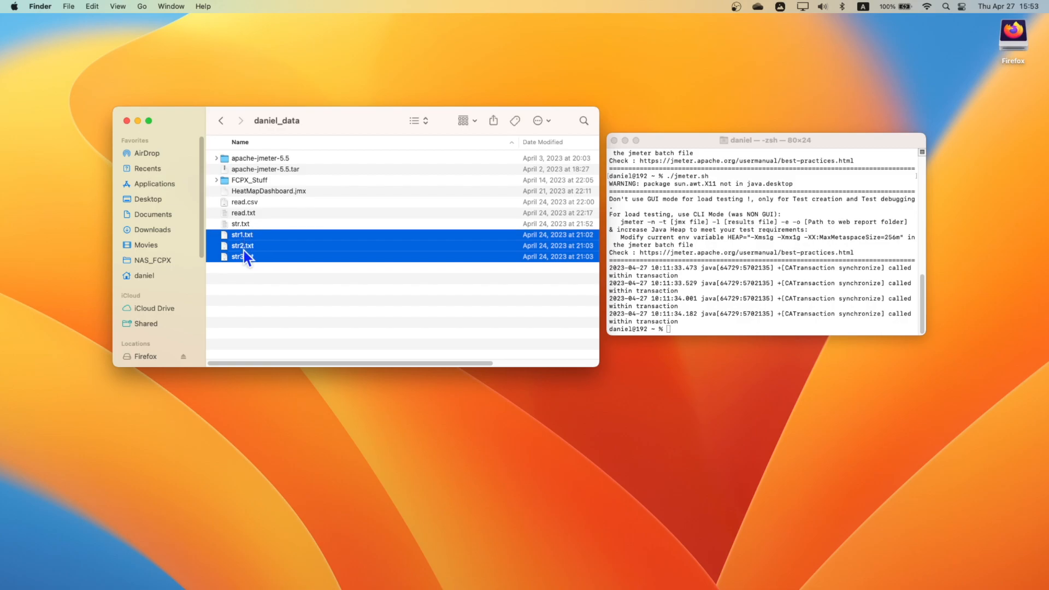
{"action": "left_click", "coordinate": [250, 266]}
{"action": "double_click", "coordinate": [242, 234]}
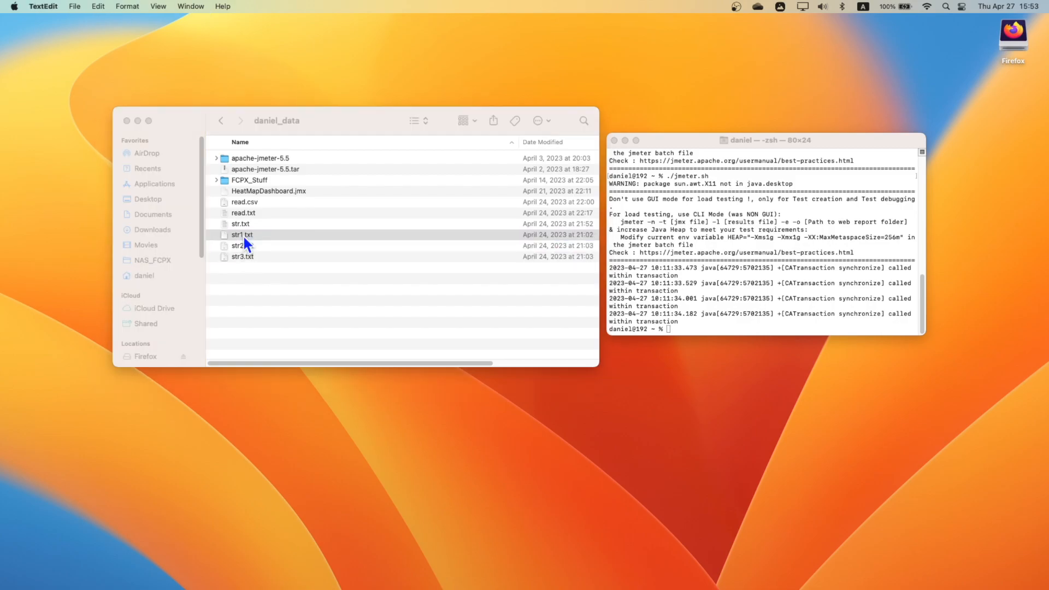
{"action": "left_click_drag", "start_coordinate": [249, 54], "coordinate": [591, 51]}
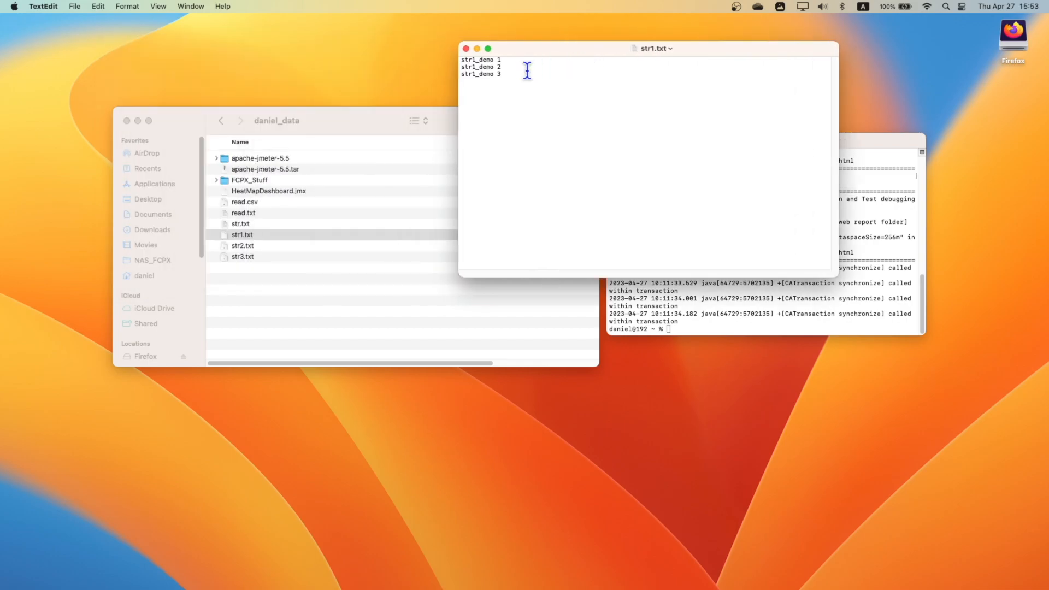
{"action": "left_click_drag", "start_coordinate": [499, 74], "coordinate": [449, 57]}
{"action": "left_click", "coordinate": [500, 102]}
{"action": "left_click_drag", "start_coordinate": [508, 75], "coordinate": [455, 56]}
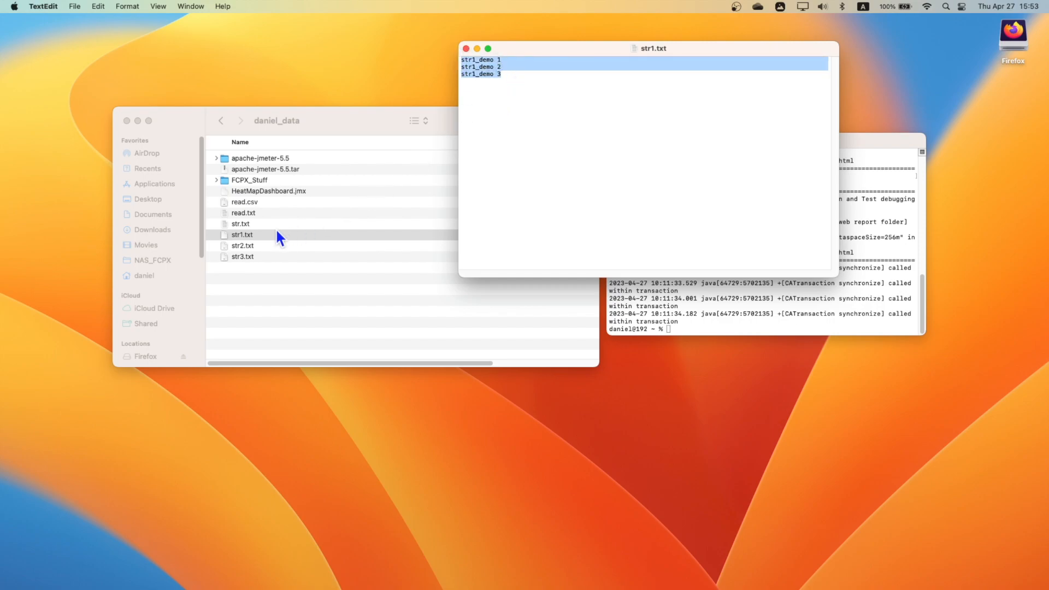
- Open str2.txt and str3.txt and examine their lines, moving the str2.txt window clear of the file list
{"action": "left_click", "coordinate": [252, 246]}
{"action": "double_click", "coordinate": [243, 247]}
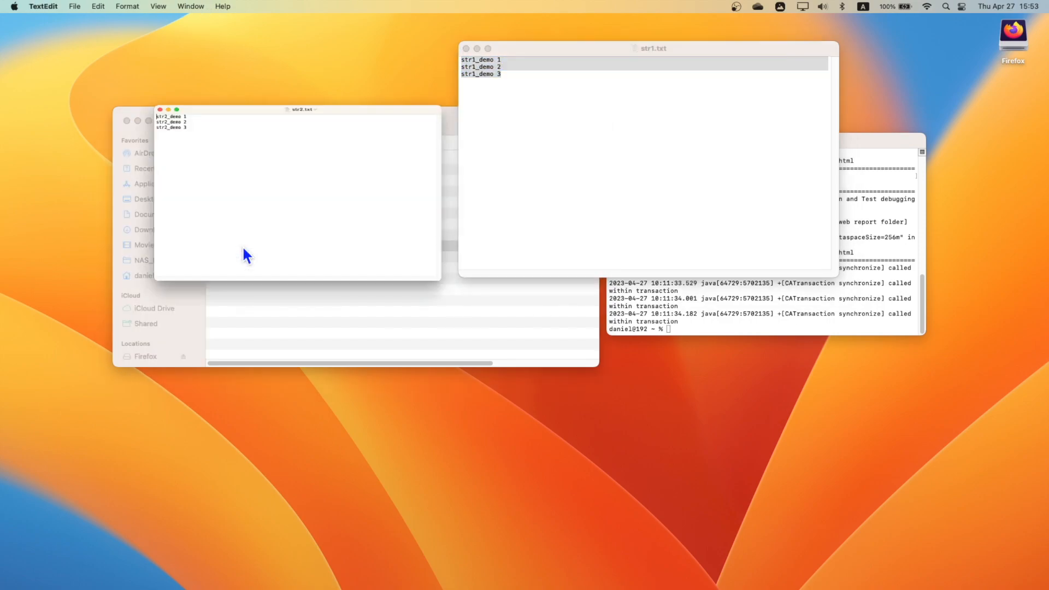
{"action": "left_click_drag", "start_coordinate": [408, 85], "coordinate": [732, 157]}
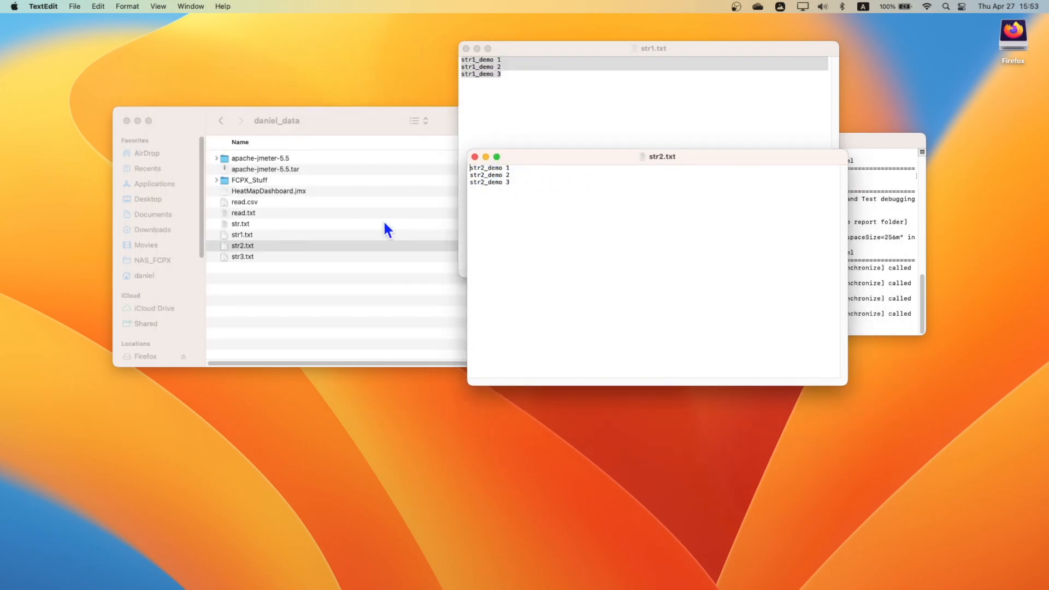
{"action": "left_click", "coordinate": [244, 258]}
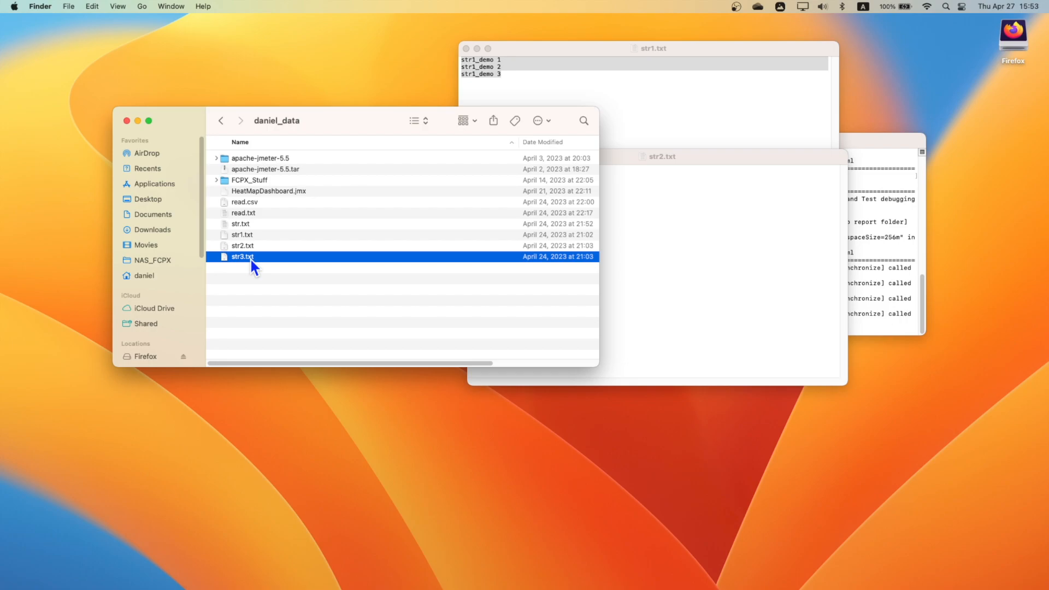
{"action": "double_click", "coordinate": [250, 258]}
{"action": "key", "text": "super+a"}
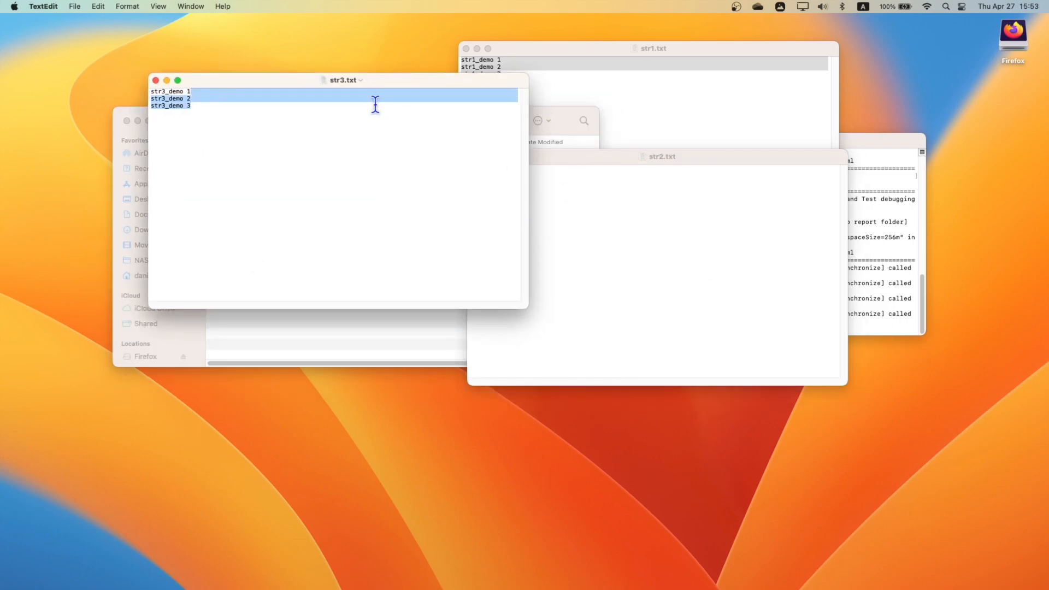
- Spread out the str3.txt, str2.txt, Finder and Terminal windows so the three files' lines and the file list are visible together
{"action": "left_click_drag", "start_coordinate": [400, 80], "coordinate": [777, 257]}
{"action": "left_click", "coordinate": [595, 294]}
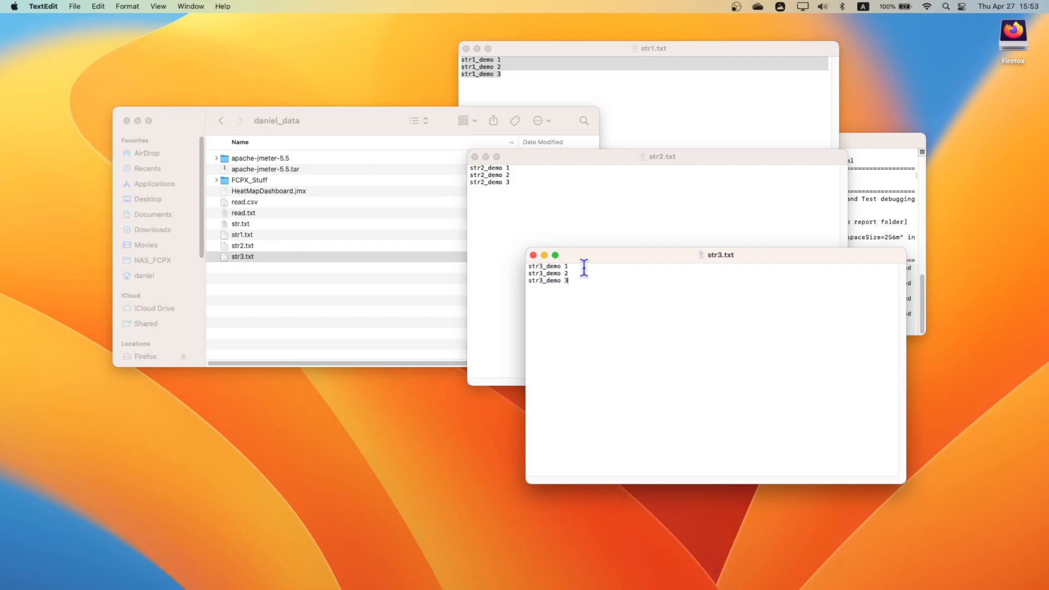
{"action": "left_click_drag", "start_coordinate": [625, 154], "coordinate": [671, 107]}
{"action": "left_click_drag", "start_coordinate": [391, 126], "coordinate": [260, 271]}
{"action": "left_click", "coordinate": [782, 361]}
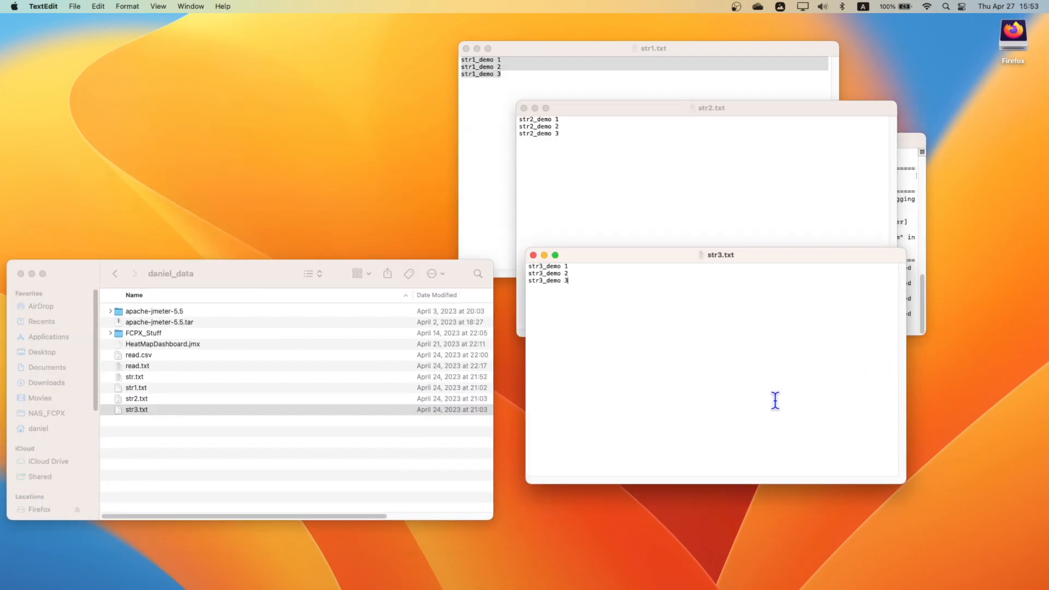
{"action": "left_click", "coordinate": [908, 216]}
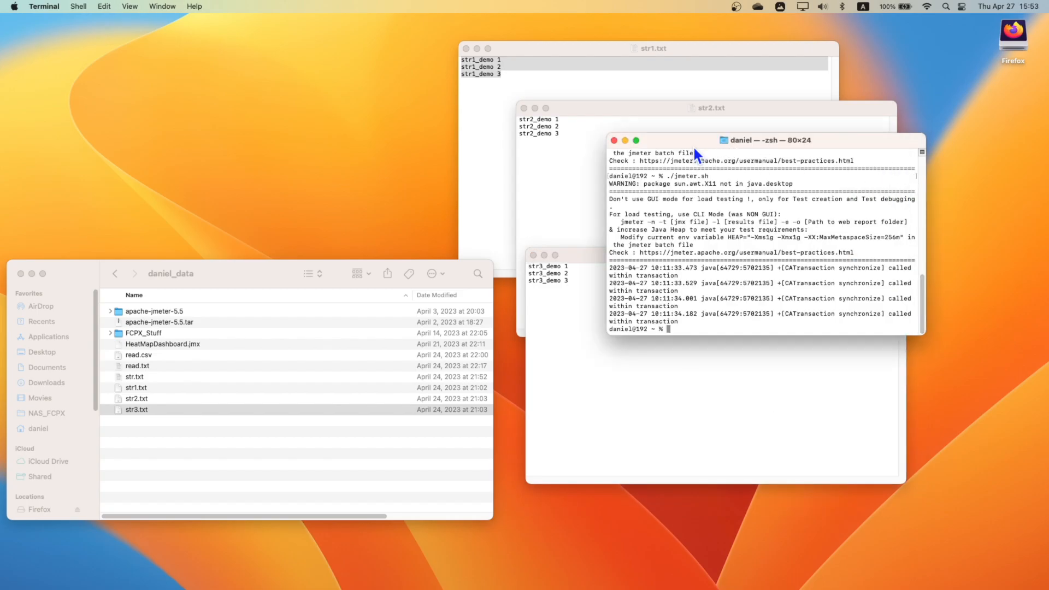
{"action": "left_click_drag", "start_coordinate": [695, 144], "coordinate": [723, 373]}
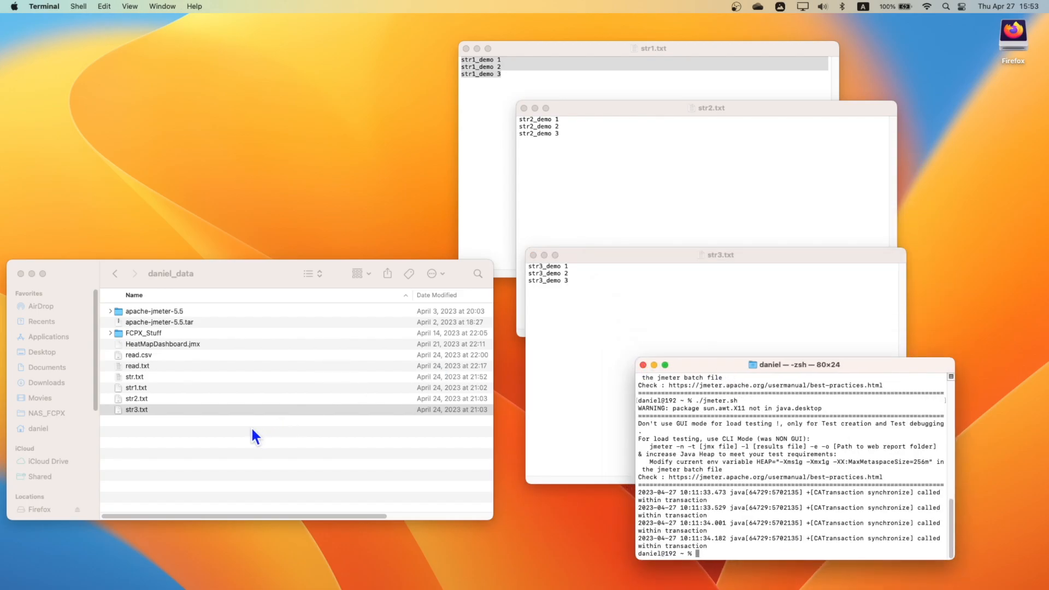
{"action": "left_click_drag", "start_coordinate": [233, 281], "coordinate": [261, 263]}
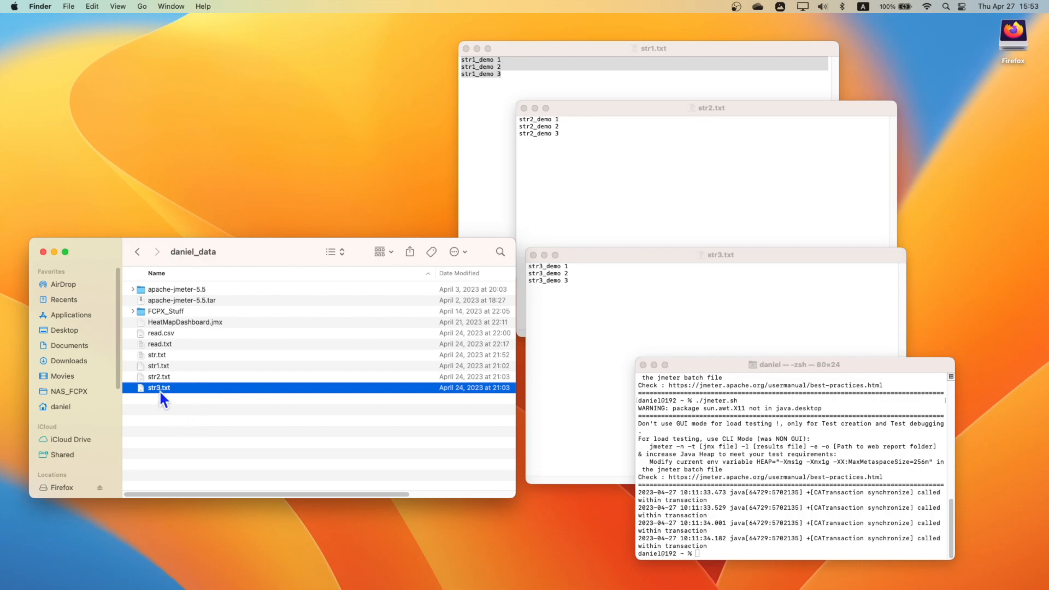
- Insert the full path of str1.txt from the Finder into the Terminal prompt and copy that path
{"action": "left_click_drag", "start_coordinate": [165, 402], "coordinate": [156, 372]}
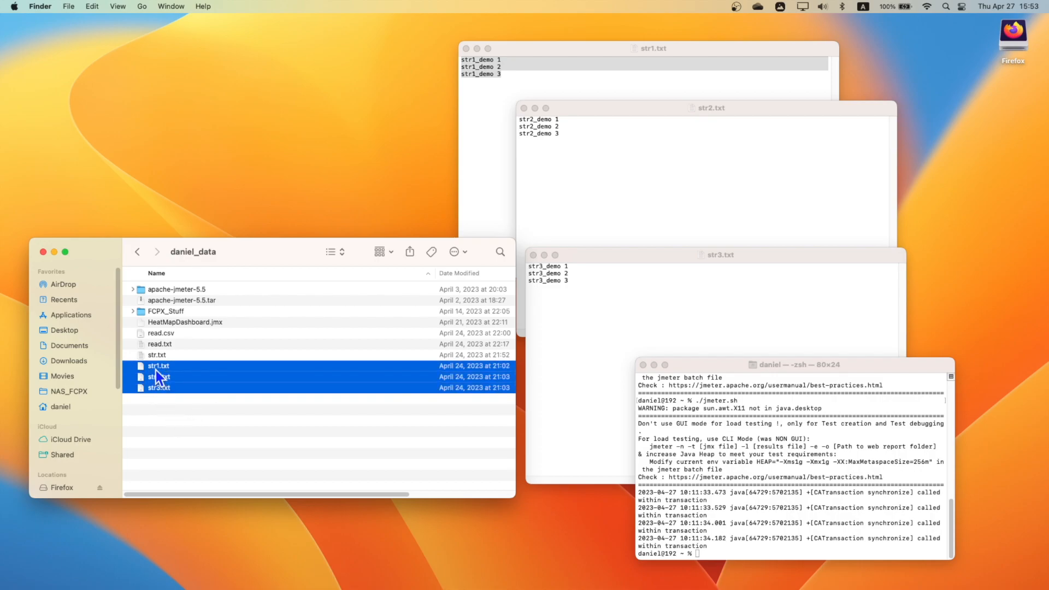
{"action": "left_click", "coordinate": [165, 406]}
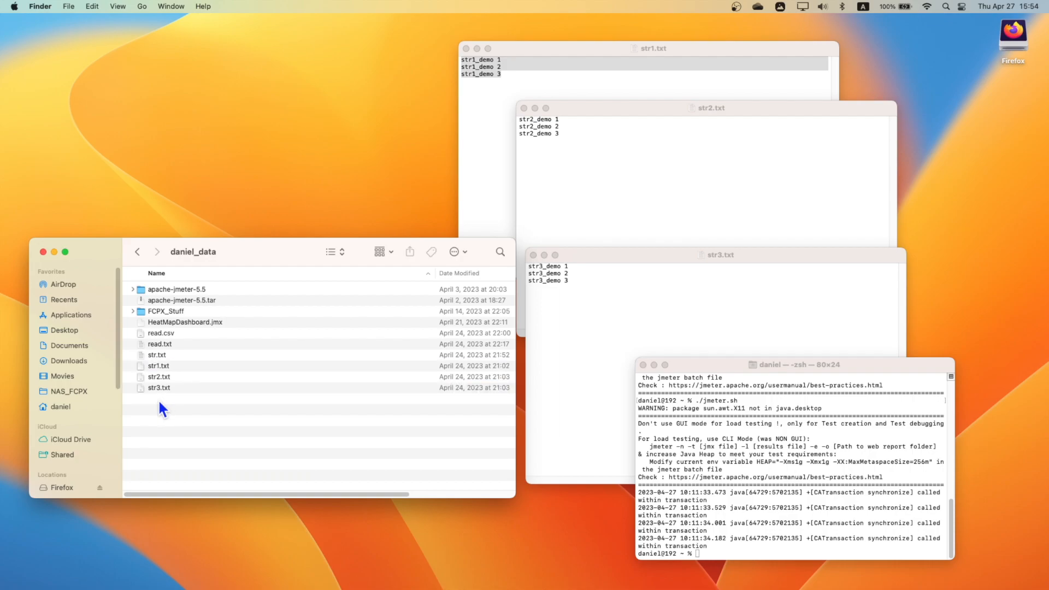
{"action": "left_click", "coordinate": [153, 366]}
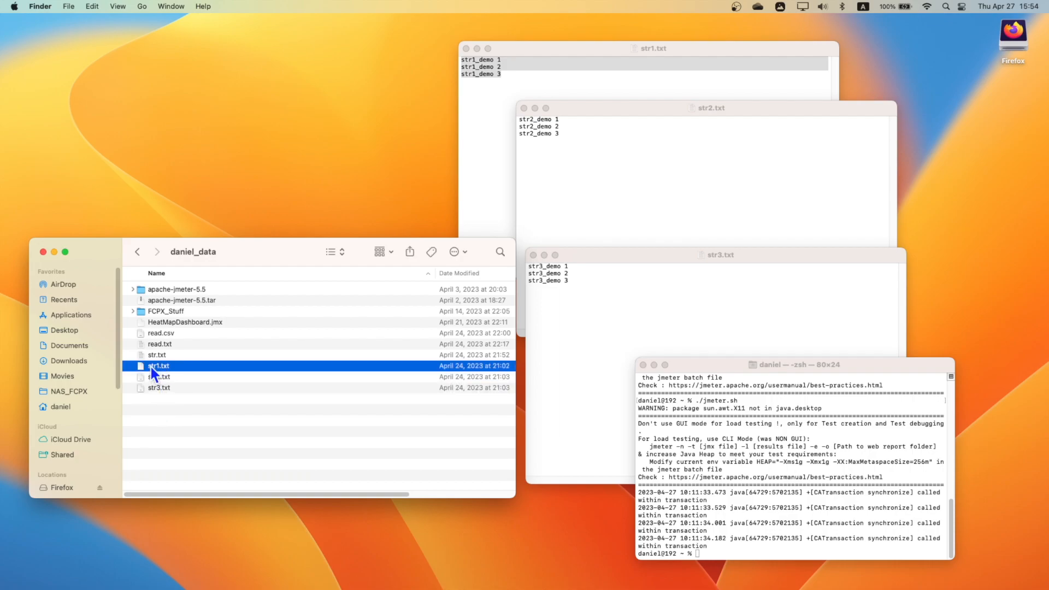
{"action": "left_click_drag", "start_coordinate": [712, 403], "coordinate": [736, 536]}
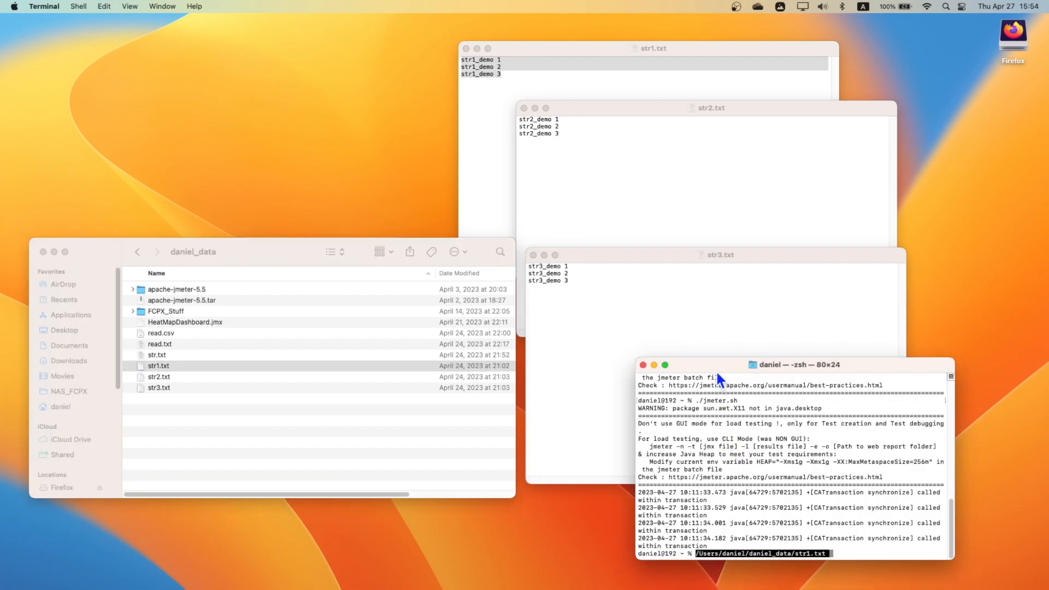
{"action": "left_click_drag", "start_coordinate": [716, 369], "coordinate": [640, 345]}
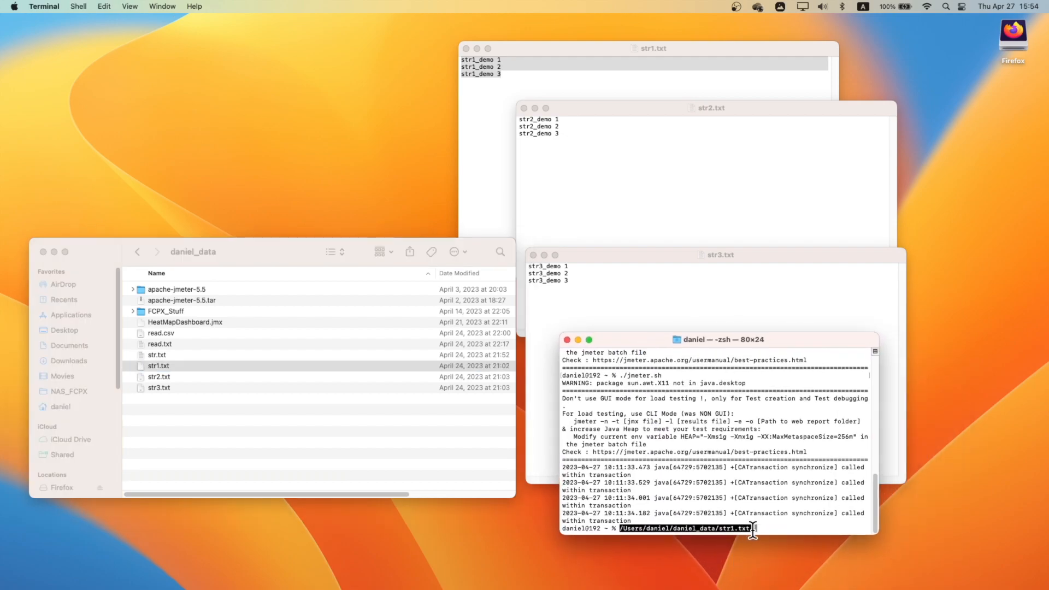
{"action": "left_click_drag", "start_coordinate": [754, 528], "coordinate": [621, 528]}
{"action": "key", "text": "super+c"}
- Switch back to JMeter and paste the path as StringFromFile's file path, changing the file name to str#'.'txt
{"action": "key", "text": "ctrl+Left"}
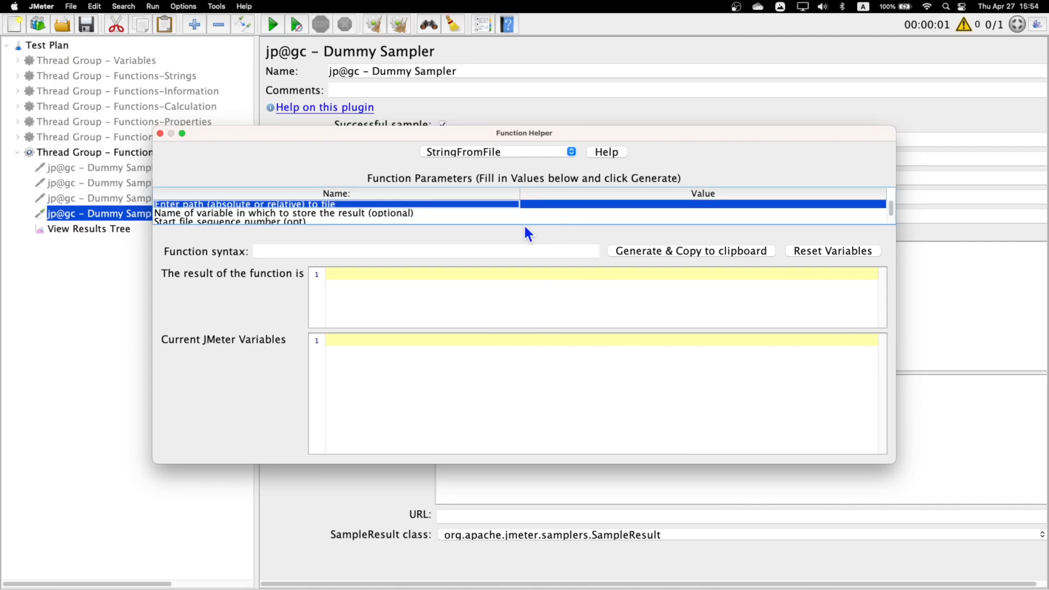
{"action": "double_click", "coordinate": [561, 204]}
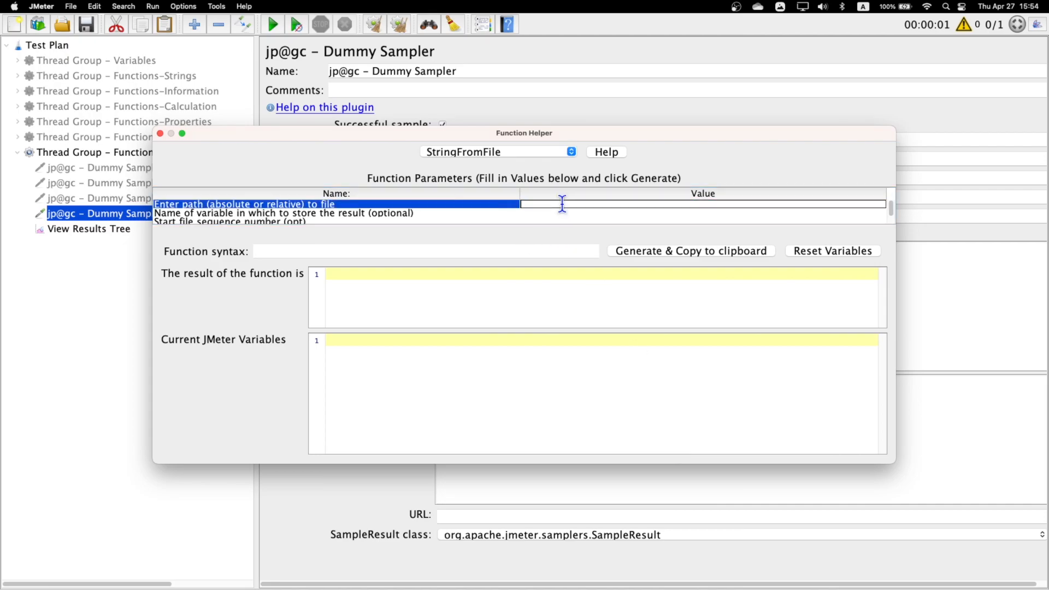
{"action": "key", "text": "super+v"}
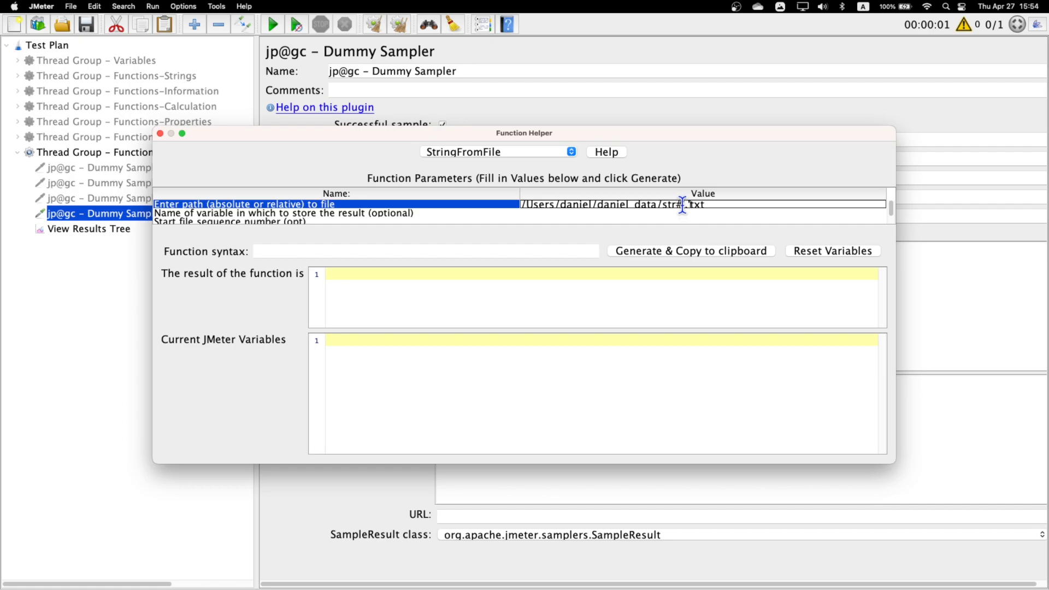
{"action": "left_click_drag", "start_coordinate": [665, 205], "coordinate": [711, 205]}
{"action": "left_click_drag", "start_coordinate": [726, 205], "coordinate": [665, 204]}
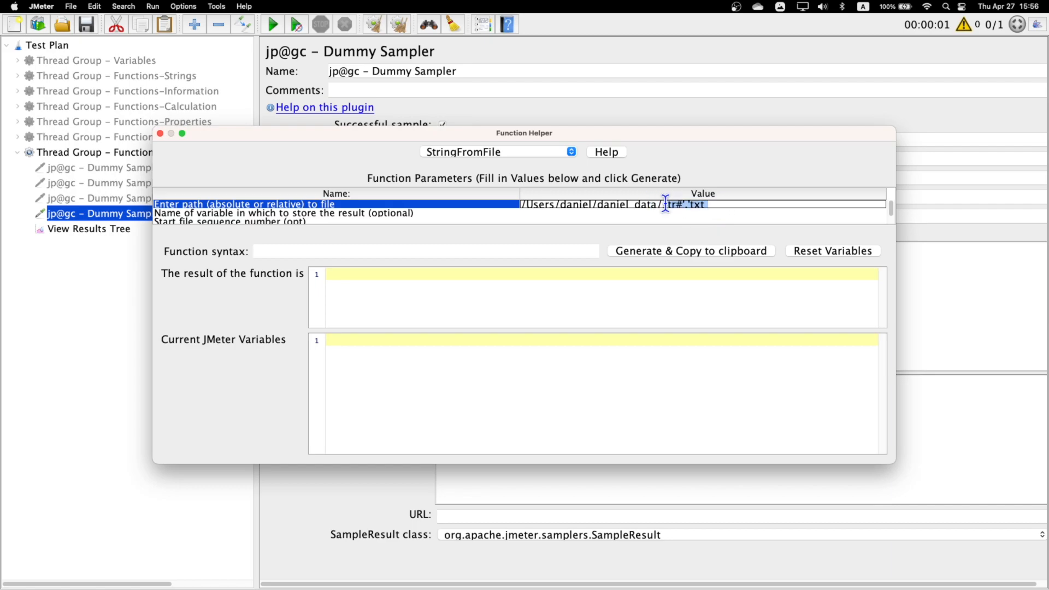
- Set the start file sequence number to 1 and the final file sequence number to 3, and generate the StringFromFile function
{"action": "left_click", "coordinate": [248, 213]}
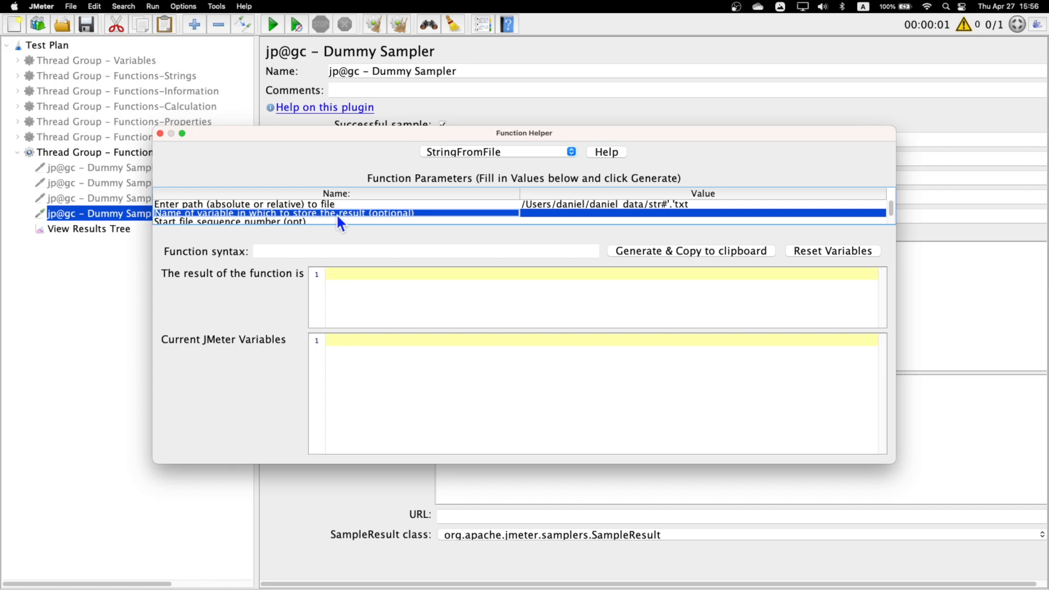
{"action": "left_click", "coordinate": [284, 221]}
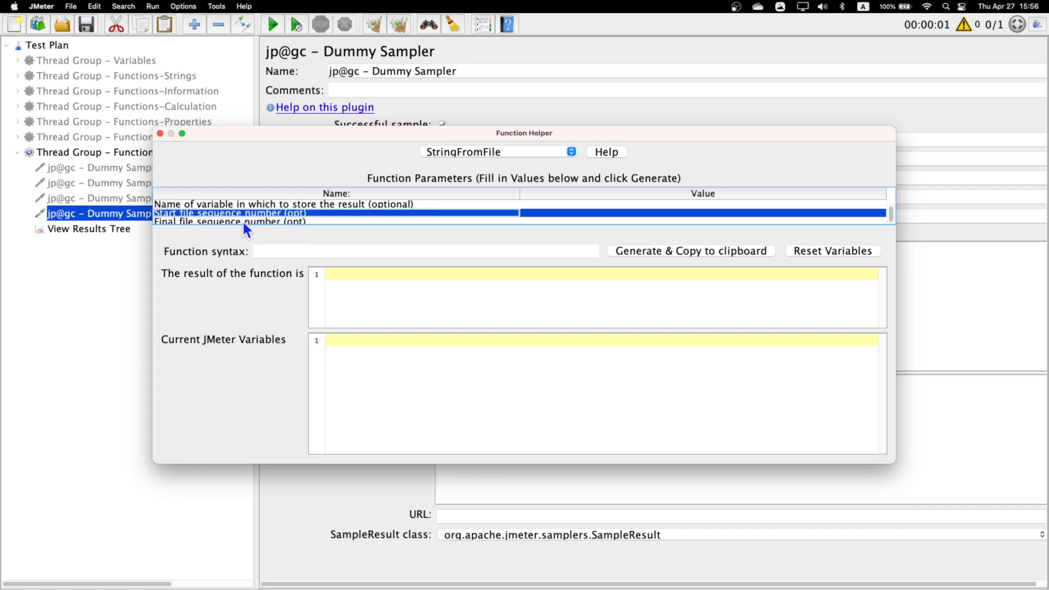
{"action": "scroll", "coordinate": [244, 222], "scroll_direction": "down", "scroll_amount": 1}
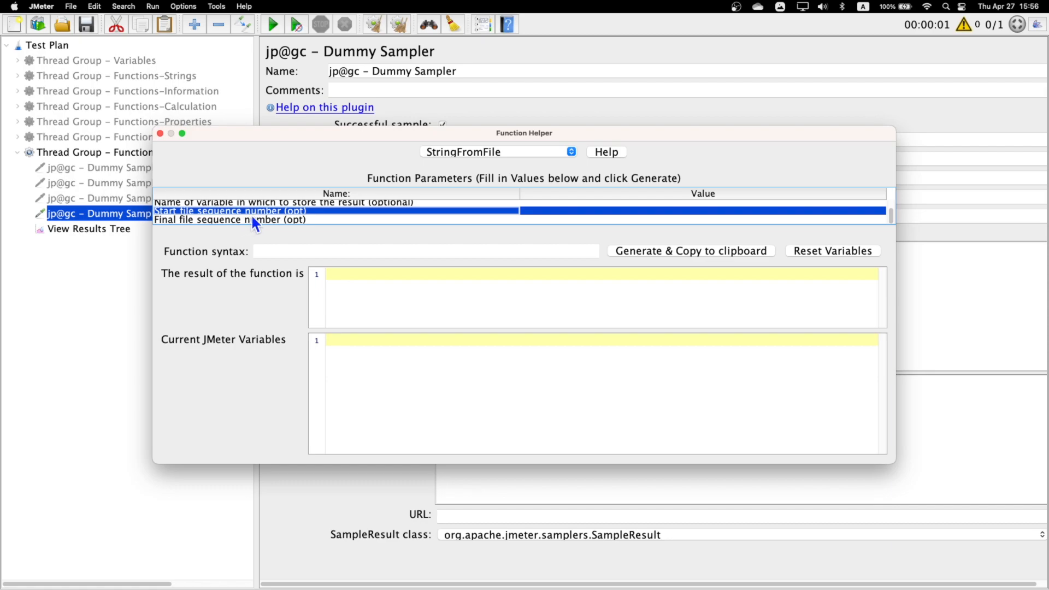
{"action": "double_click", "coordinate": [563, 212]}
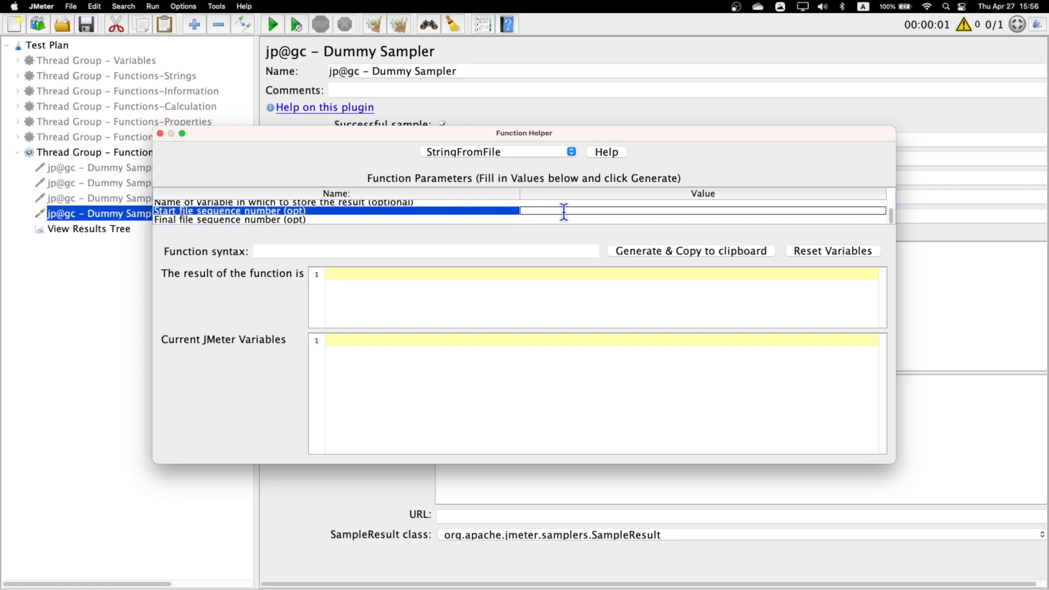
{"action": "type", "text": "1"}
{"action": "left_click", "coordinate": [559, 218]}
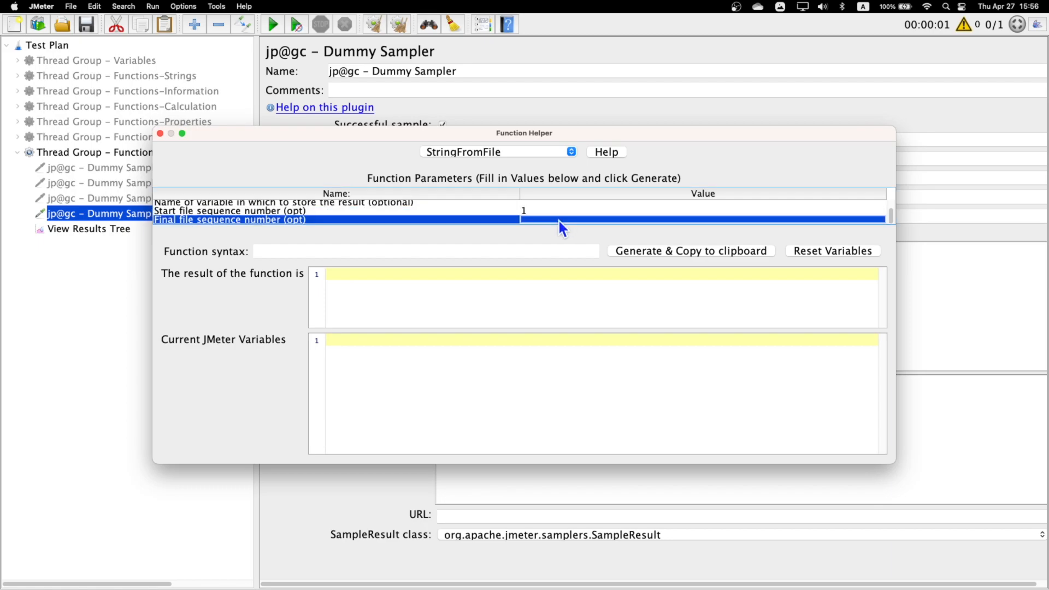
{"action": "double_click", "coordinate": [559, 221]}
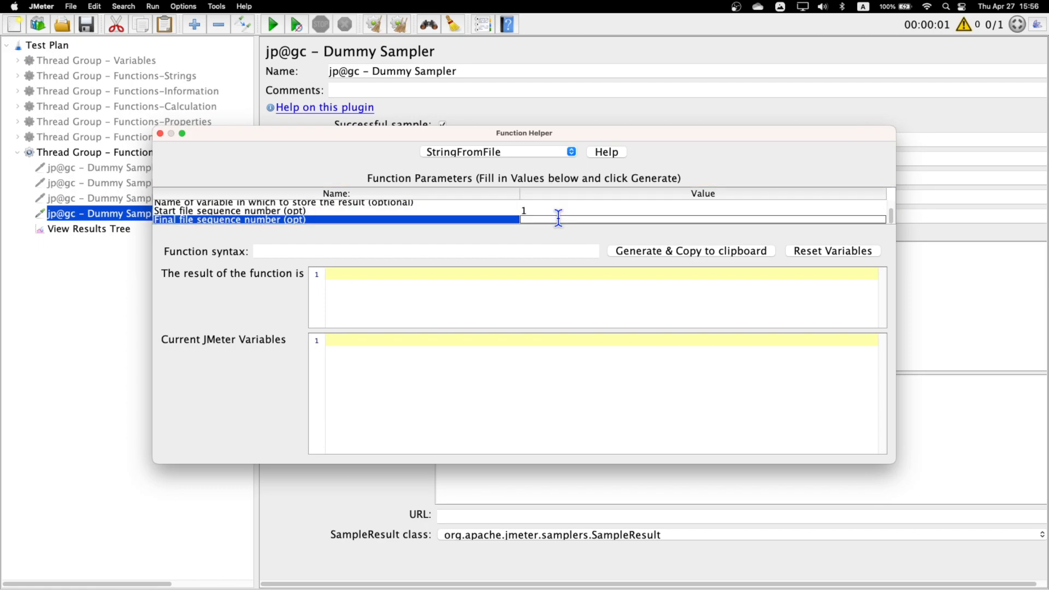
{"action": "type", "text": "3"}
{"action": "left_click", "coordinate": [677, 253]}
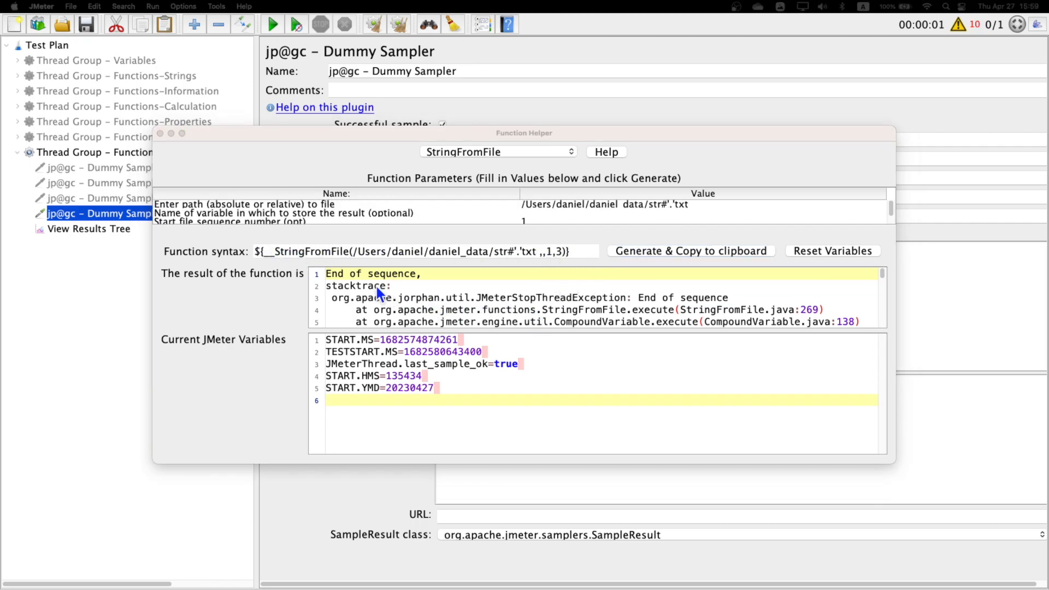
- Examine the function's error output, remove the trailing space from the file path and regenerate the function string
{"action": "left_click", "coordinate": [412, 288]}
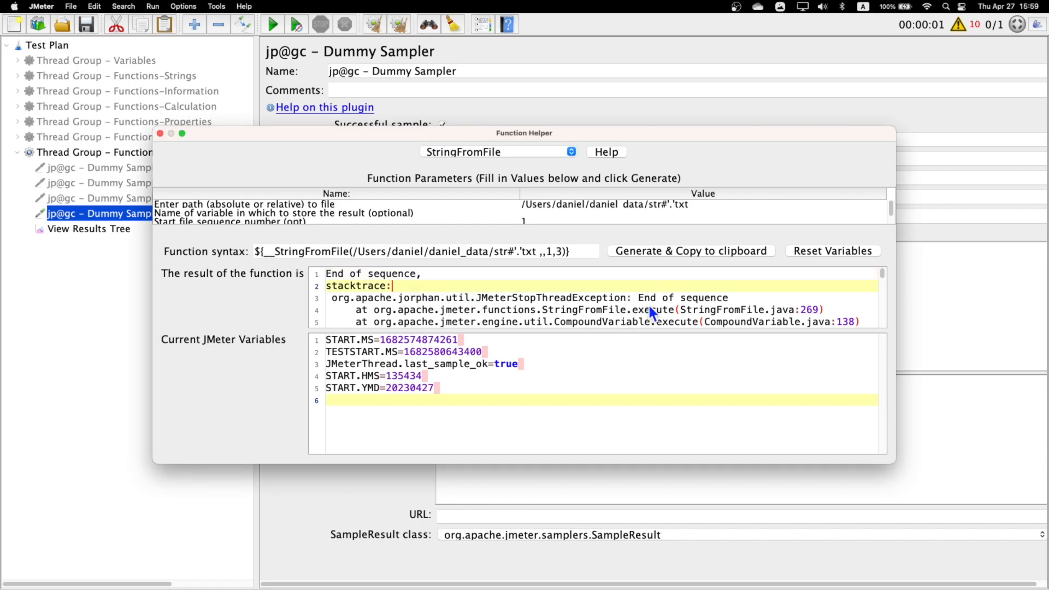
{"action": "left_click_drag", "start_coordinate": [638, 298], "coordinate": [730, 297]}
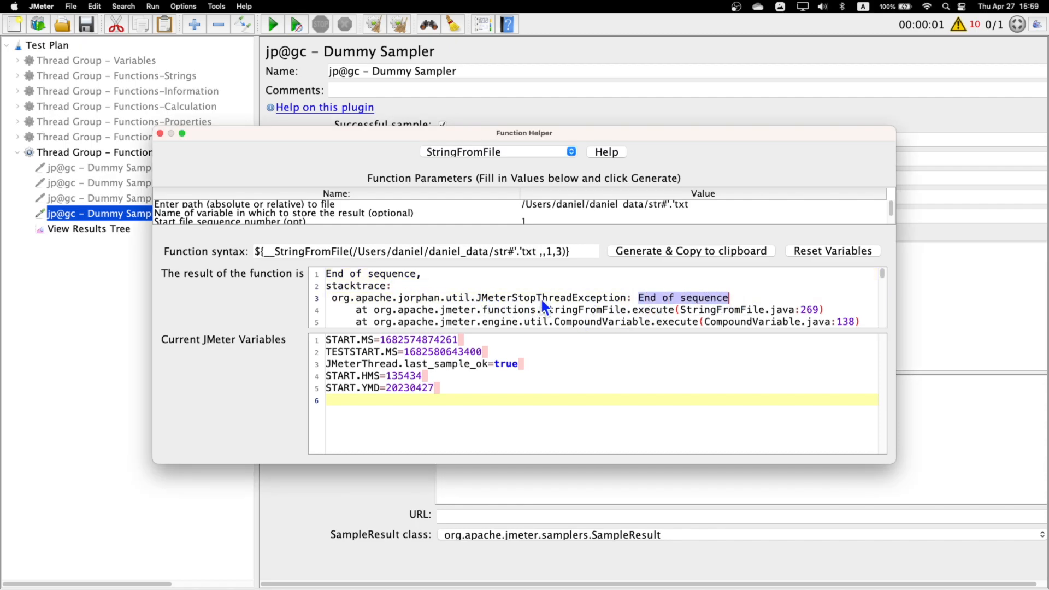
{"action": "left_click", "coordinate": [640, 208]}
{"action": "double_click", "coordinate": [693, 205]}
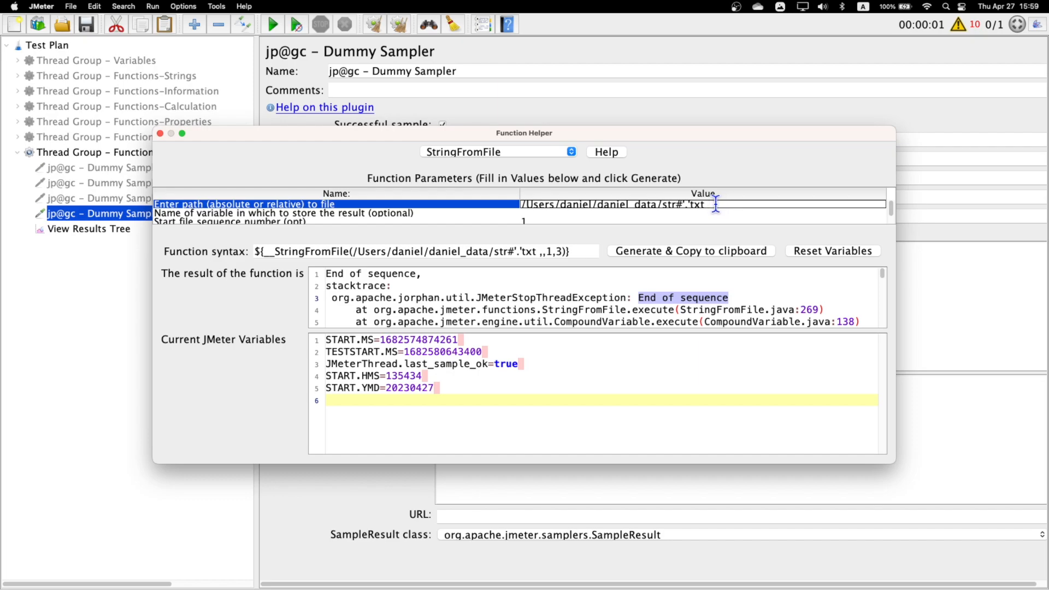
{"action": "left_click", "coordinate": [719, 250]}
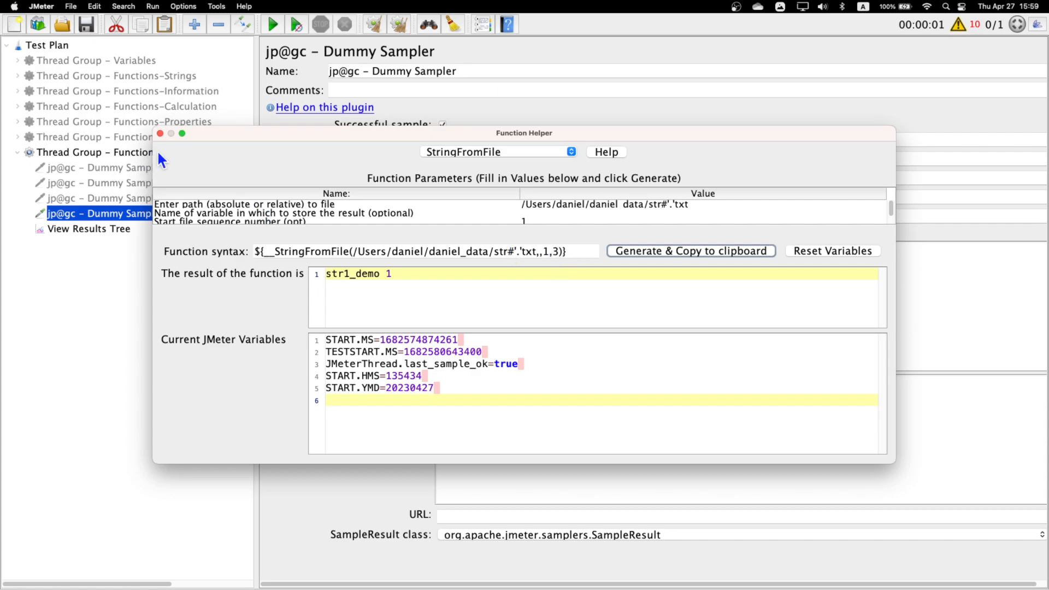
- Close the Function Helper and add a StringFromFile line with the generated function below random string in the Request Data
{"action": "left_click", "coordinate": [160, 133]}
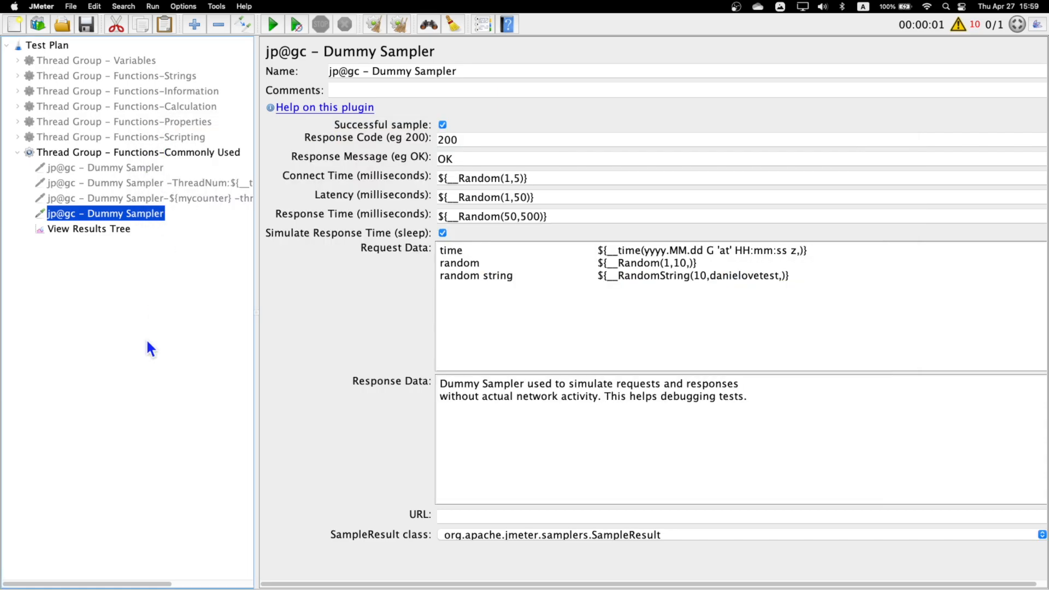
{"action": "left_click", "coordinate": [846, 280]}
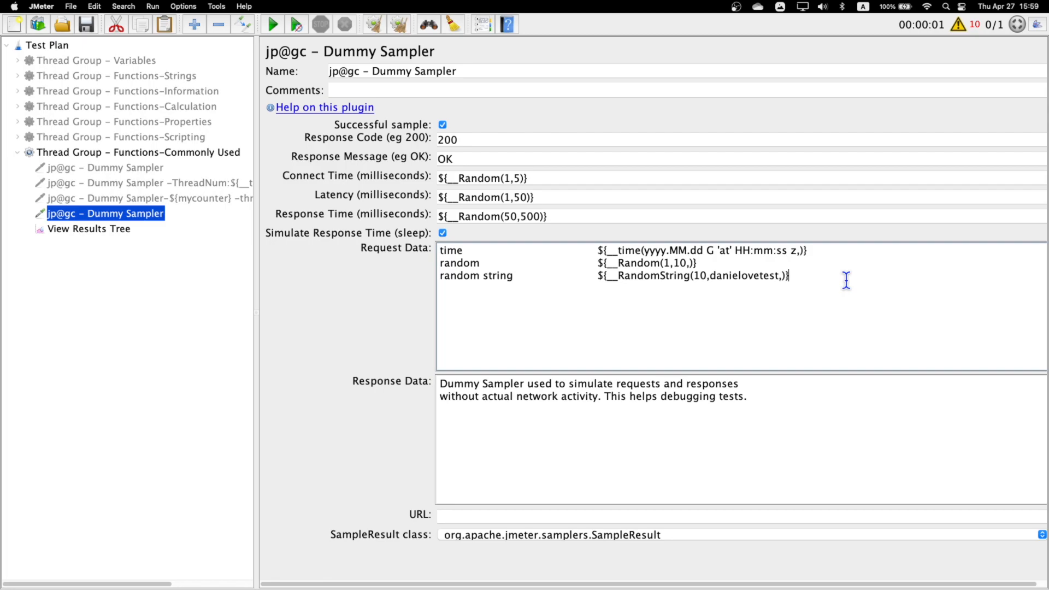
{"action": "type", "text": "StringFromFile"}
{"action": "key", "text": "Tab"}
{"action": "key", "text": "super+v"}
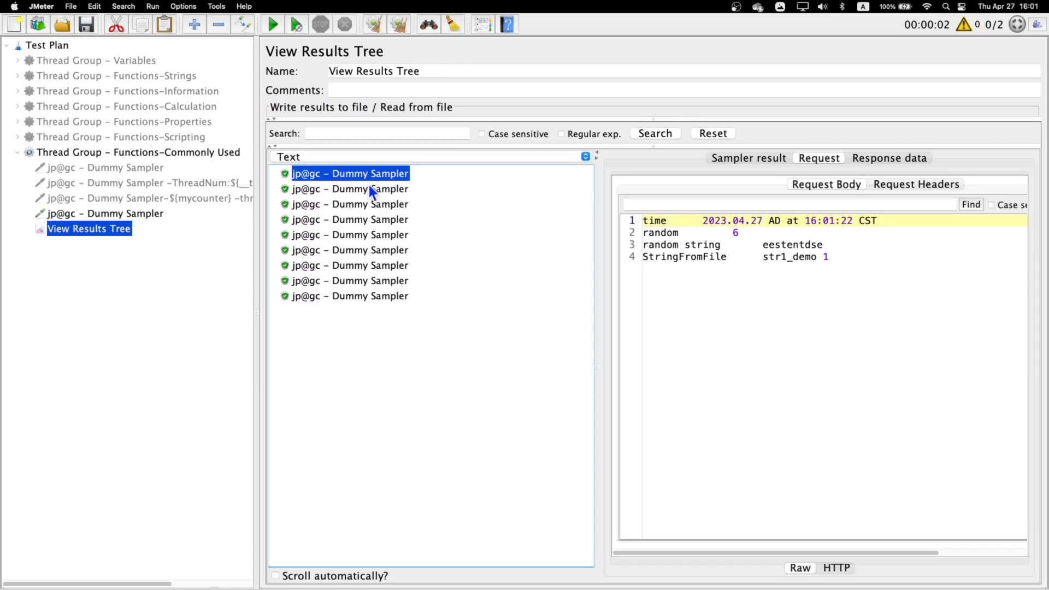
- Copy the thread number label from the second Dummy Sampler's name and rename the last sampler as ThreadNum:${__threadNum}
{"action": "left_click", "coordinate": [176, 183]}
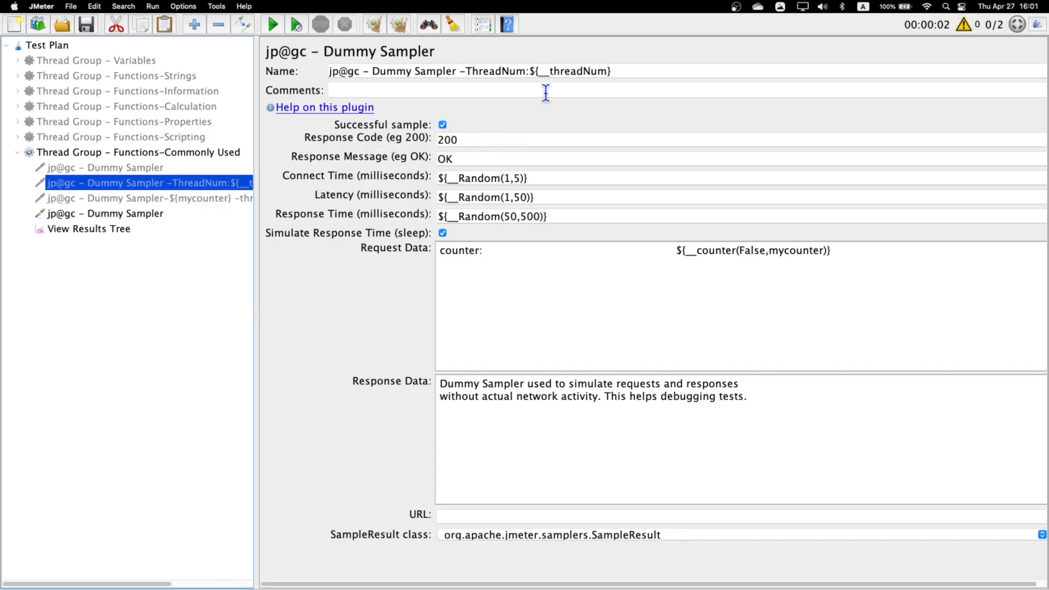
{"action": "left_click_drag", "start_coordinate": [466, 71], "coordinate": [667, 71]}
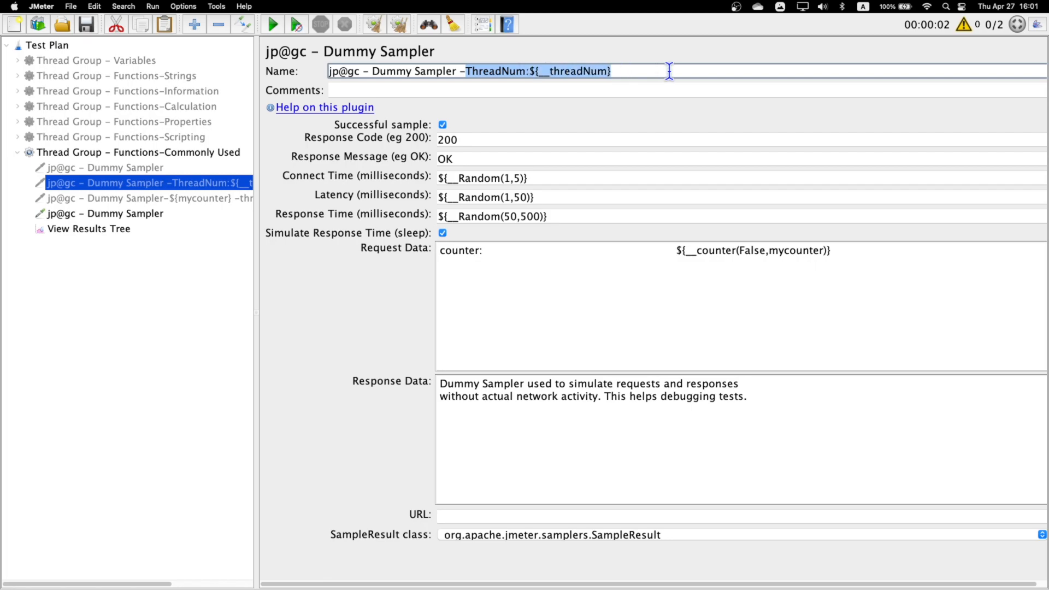
{"action": "left_click", "coordinate": [126, 213]}
{"action": "left_click_drag", "start_coordinate": [491, 71], "coordinate": [203, 52]}
{"action": "key", "text": "super+v"}
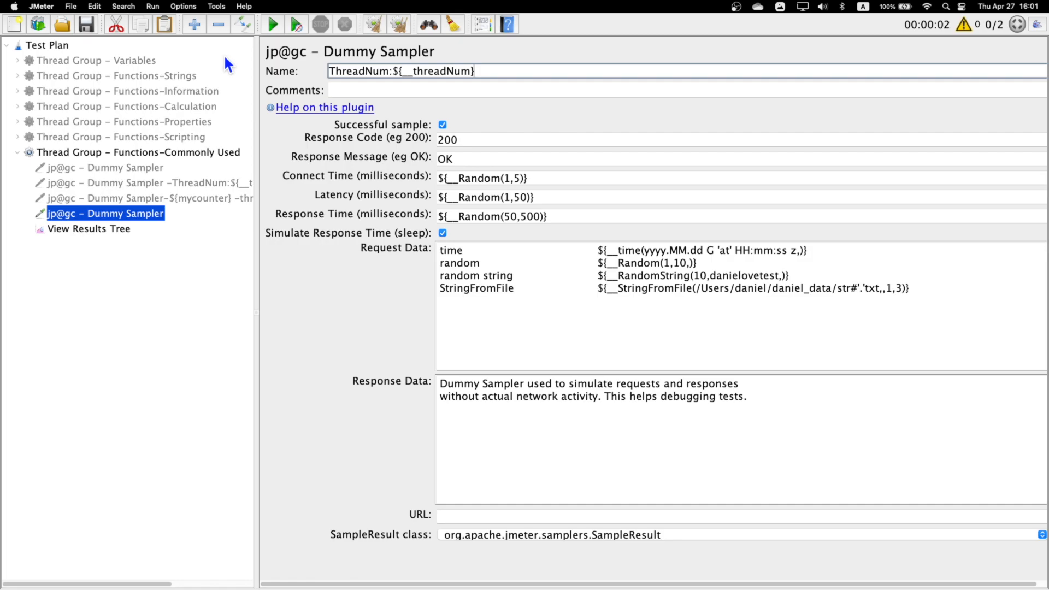
- Run the test and inspect the request body of the sixth sample in View Results Tree
{"action": "key", "text": "super+r"}
{"action": "left_click", "coordinate": [88, 229]}
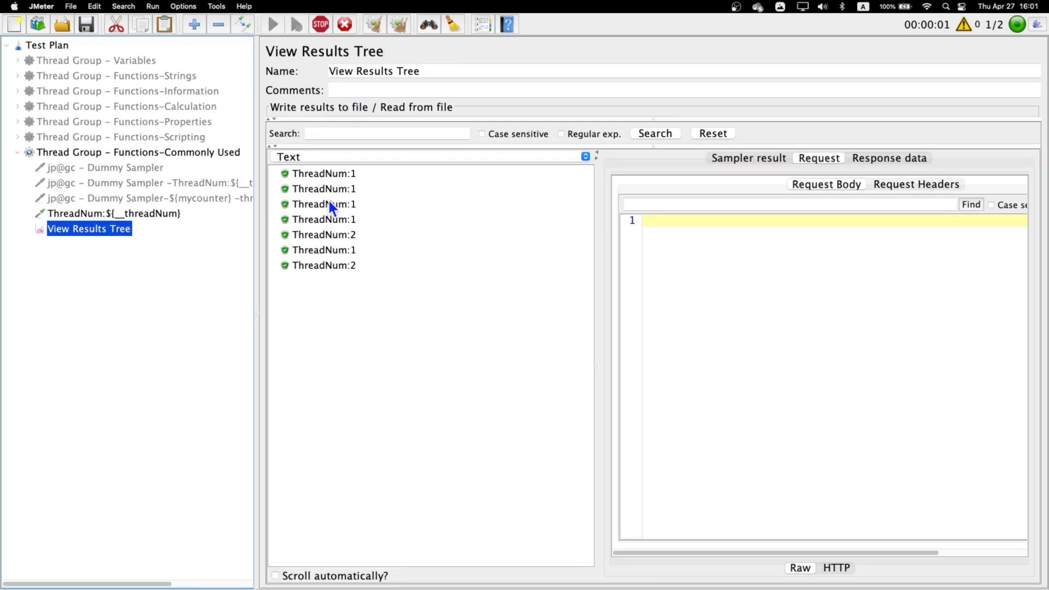
{"action": "left_click", "coordinate": [347, 250]}
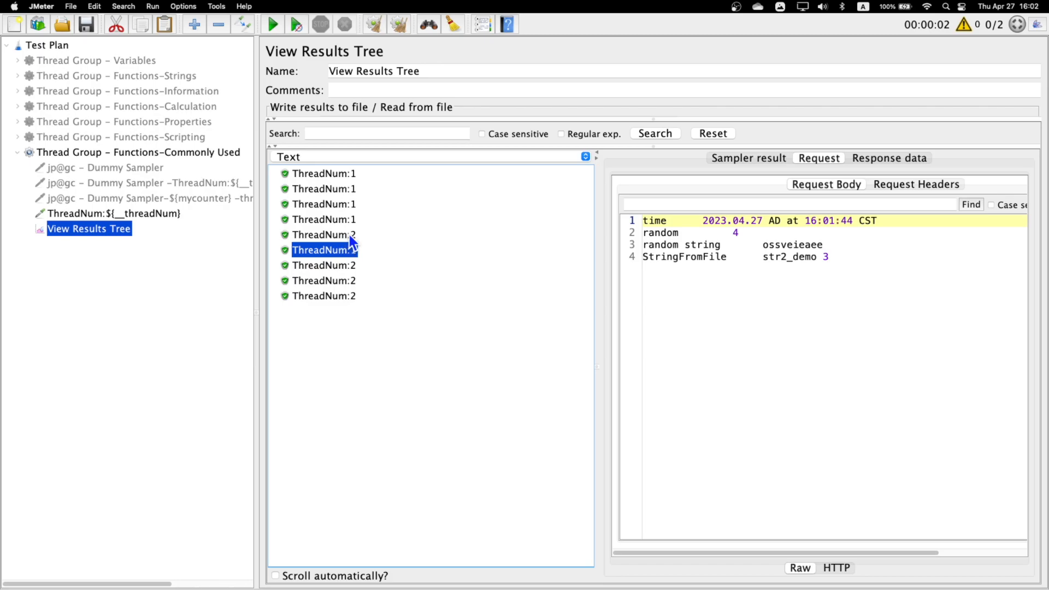
- Add a Constant Timer to the Functions-Commonly Used thread group above the ThreadNum sampler and set its thread delay to 1000 milliseconds
{"action": "left_click", "coordinate": [102, 151]}
{"action": "right_click", "coordinate": [102, 151]}
{"action": "mouse_move", "coordinate": [187, 158]}
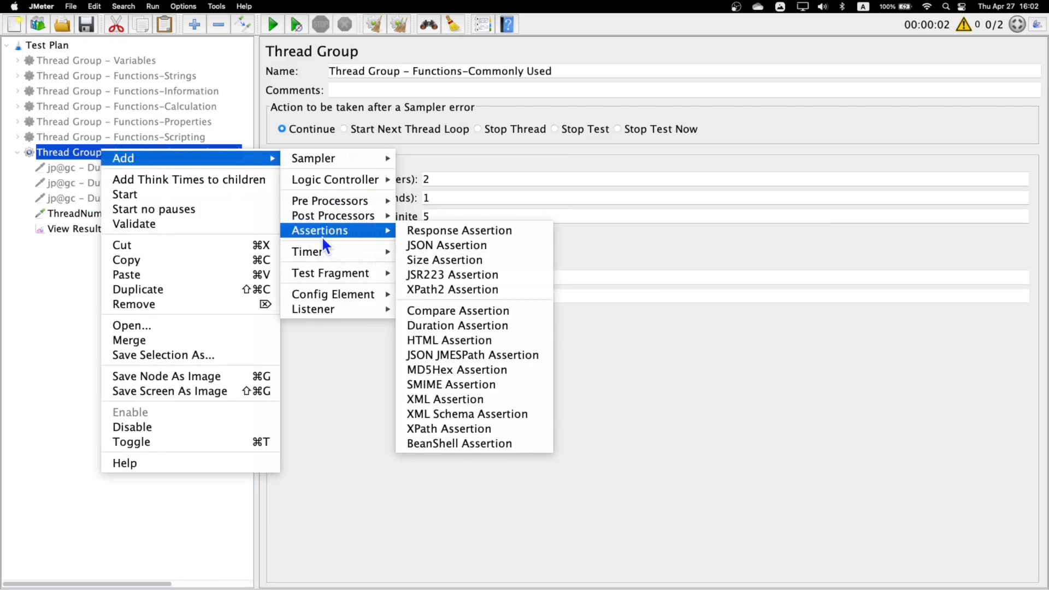
{"action": "mouse_move", "coordinate": [389, 257]}
{"action": "left_click", "coordinate": [437, 255]}
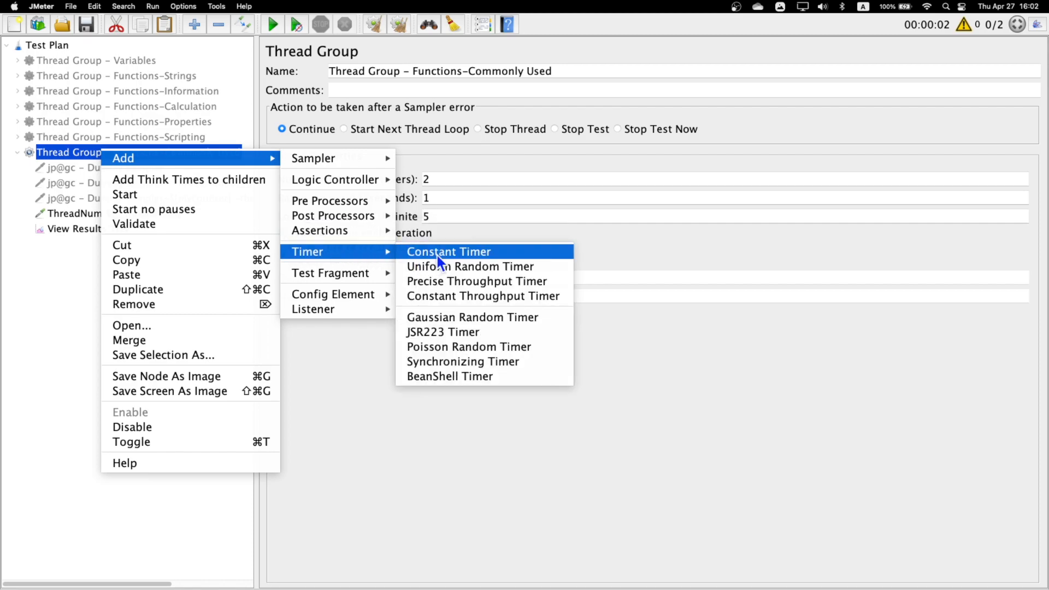
{"action": "left_click_drag", "start_coordinate": [98, 248], "coordinate": [103, 211]}
{"action": "left_click_drag", "start_coordinate": [457, 108], "coordinate": [418, 115]}
{"action": "type", "text": "1000"}
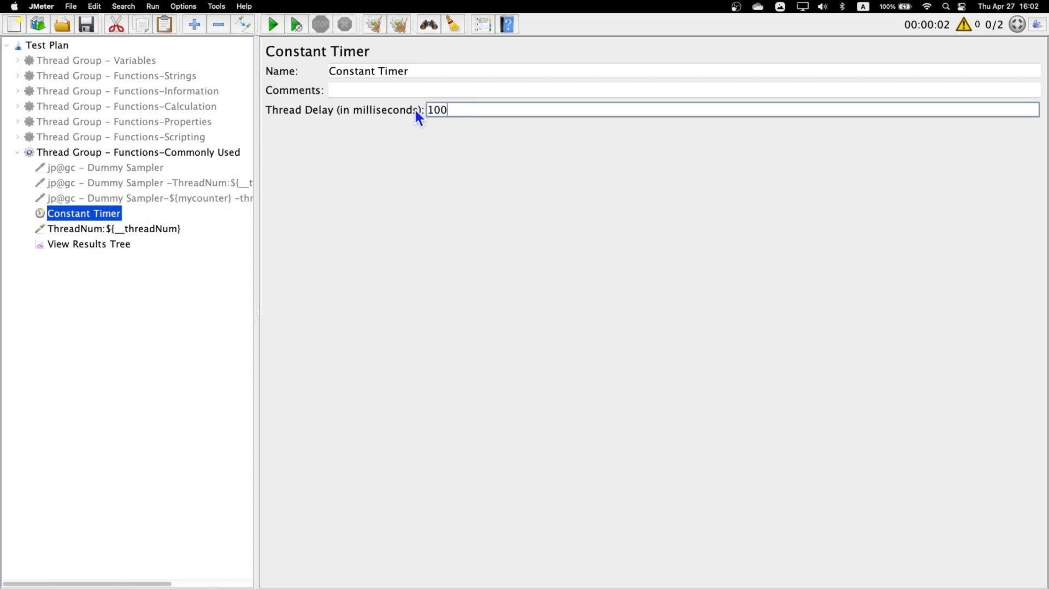
- Clear the old samples from View Results Tree and run the test with the Constant Timer in place
{"action": "left_click", "coordinate": [122, 247]}
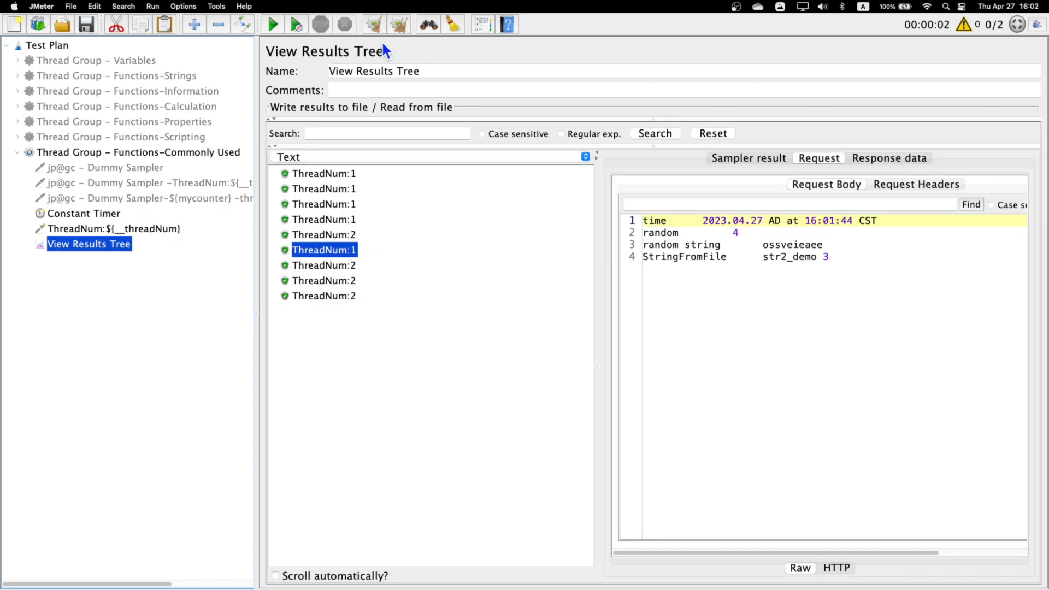
{"action": "left_click", "coordinate": [407, 22]}
{"action": "left_click", "coordinate": [272, 24]}
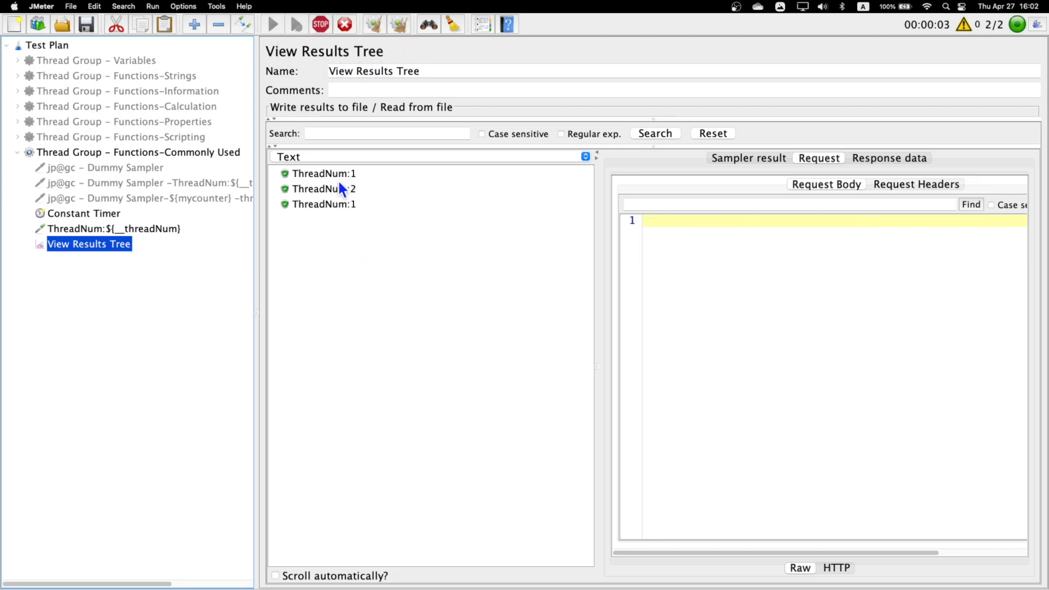
- Inspect the StringFromFile value in the request bodies of the first three samples
{"action": "left_click", "coordinate": [336, 174]}
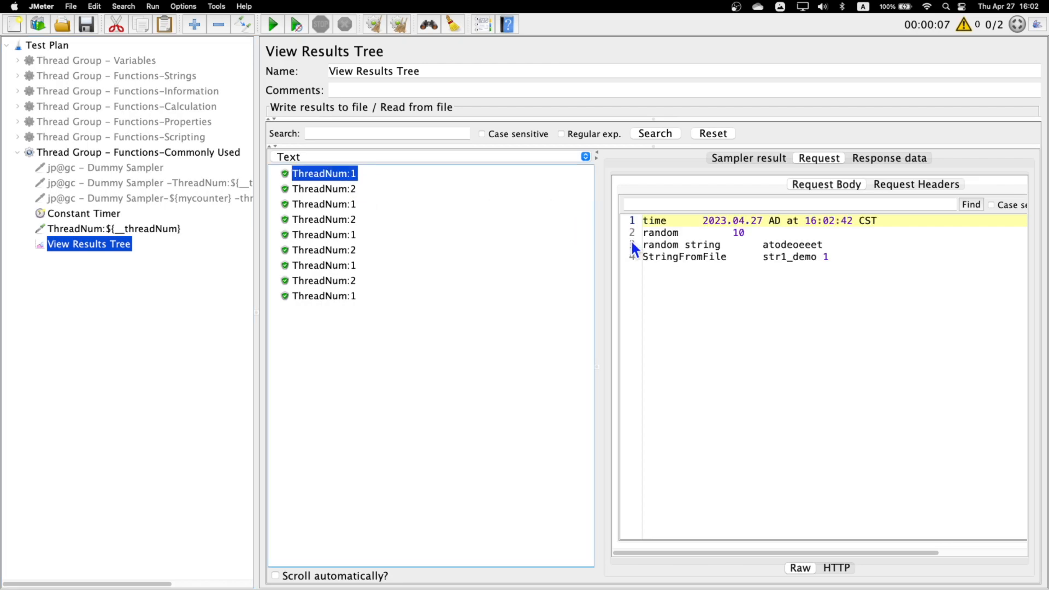
{"action": "left_click_drag", "start_coordinate": [764, 257], "coordinate": [811, 257]}
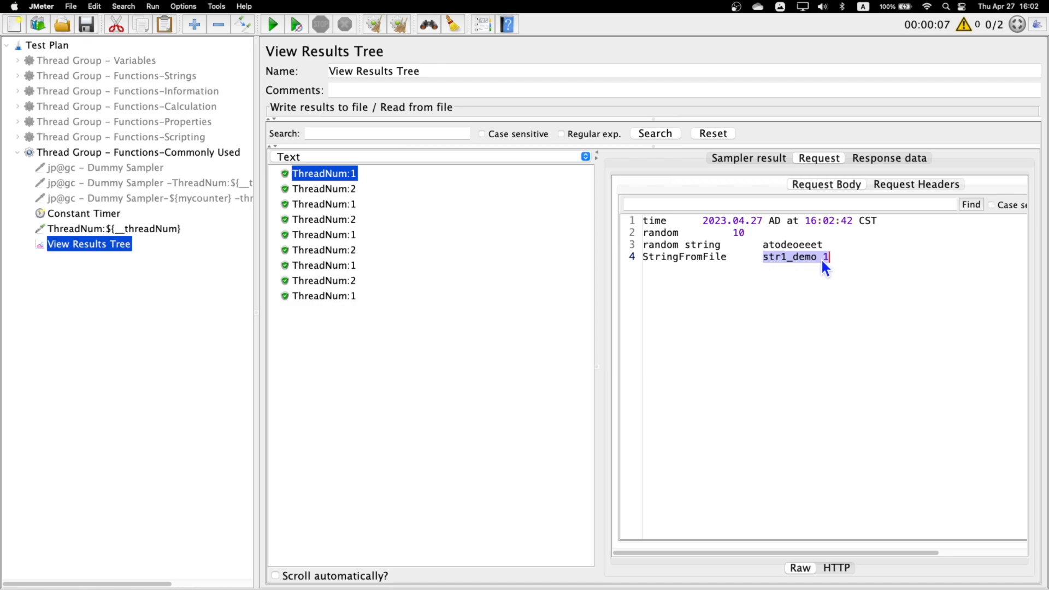
{"action": "left_click", "coordinate": [343, 190]}
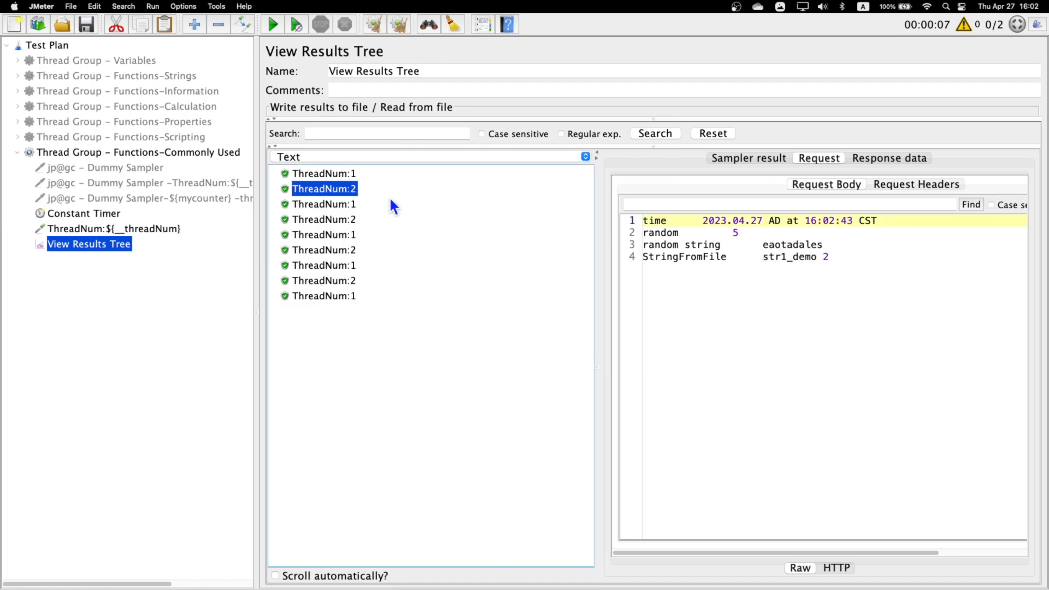
{"action": "left_click_drag", "start_coordinate": [764, 257], "coordinate": [829, 257]}
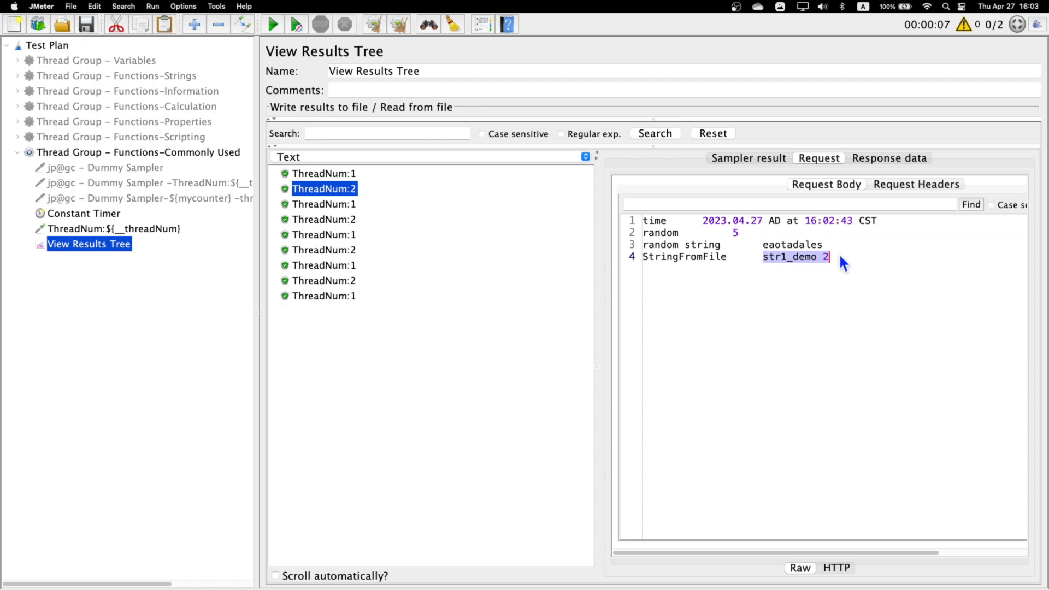
{"action": "left_click", "coordinate": [339, 206]}
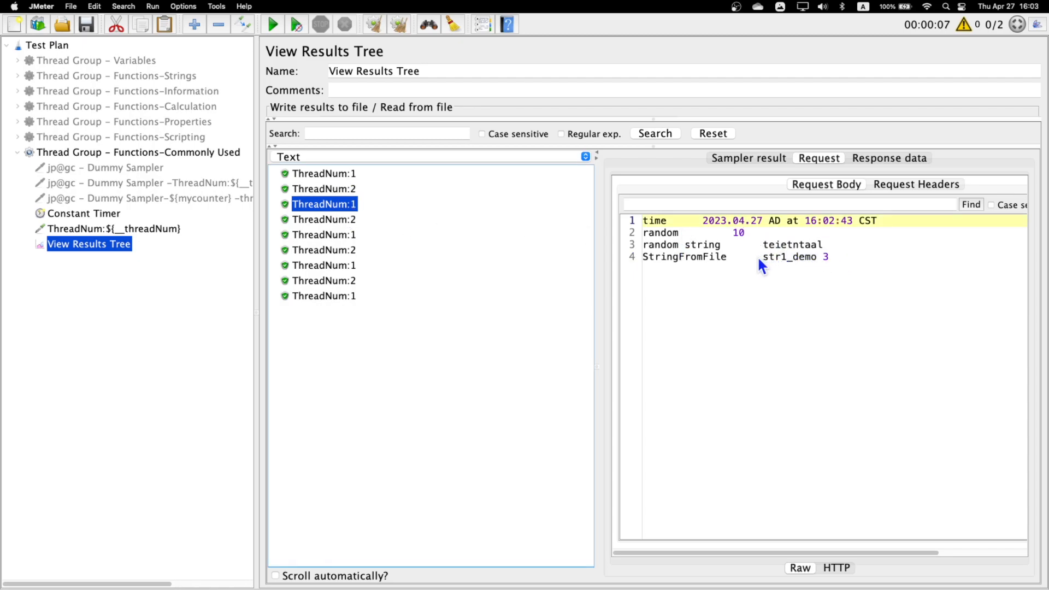
{"action": "left_click_drag", "start_coordinate": [759, 258], "coordinate": [819, 258]}
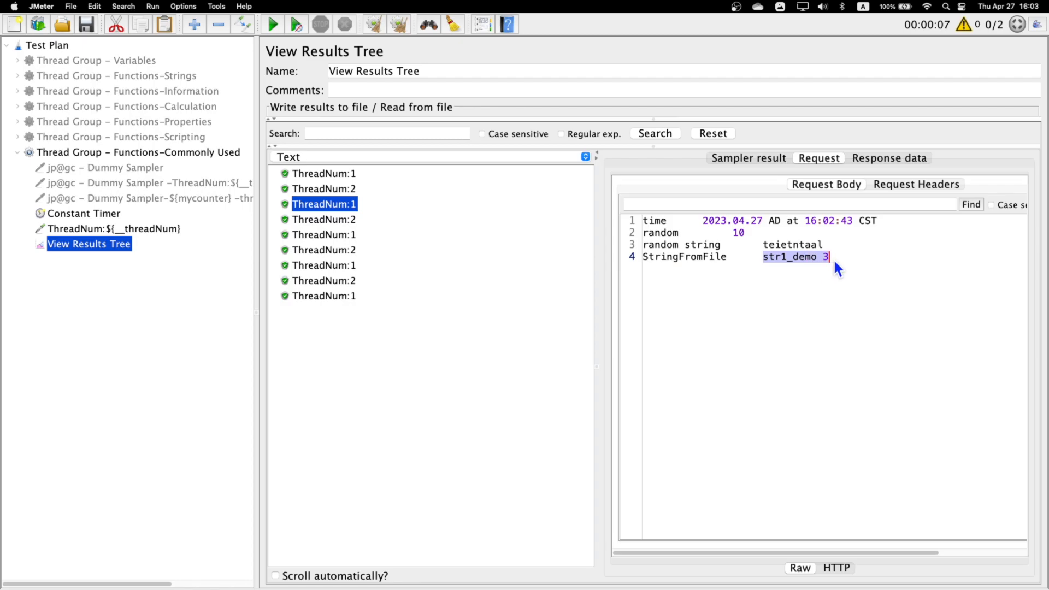
- Switch to the desktop, compare the sample values with the lines in str1.txt, and rearrange the text file windows before returning to JMeter
{"action": "key", "text": "ctrl+Right"}
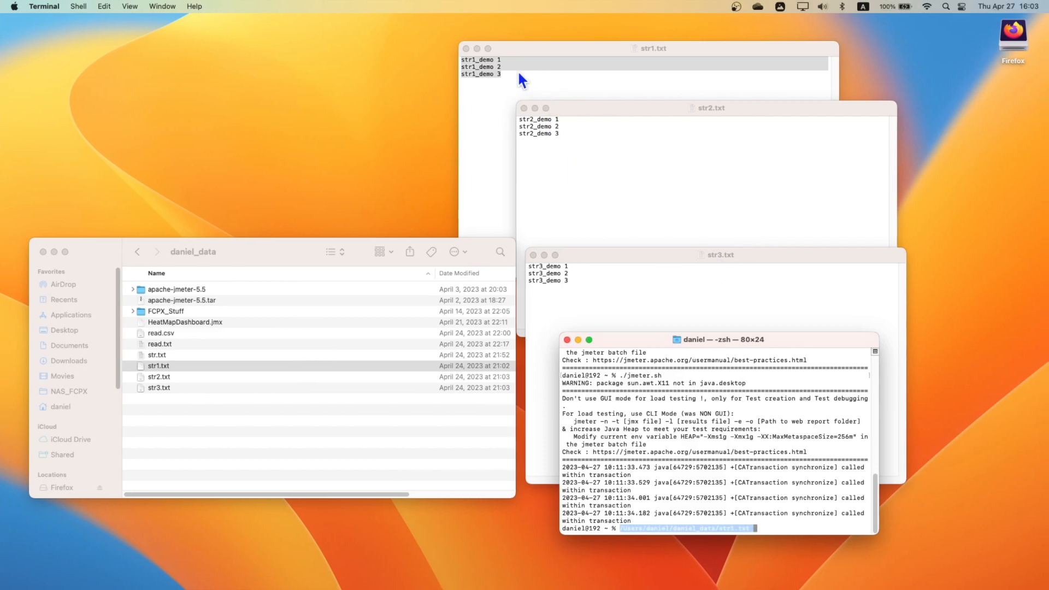
{"action": "left_click", "coordinate": [517, 71]}
{"action": "double_click", "coordinate": [517, 78]}
{"action": "left_click_drag", "start_coordinate": [504, 62], "coordinate": [482, 67]}
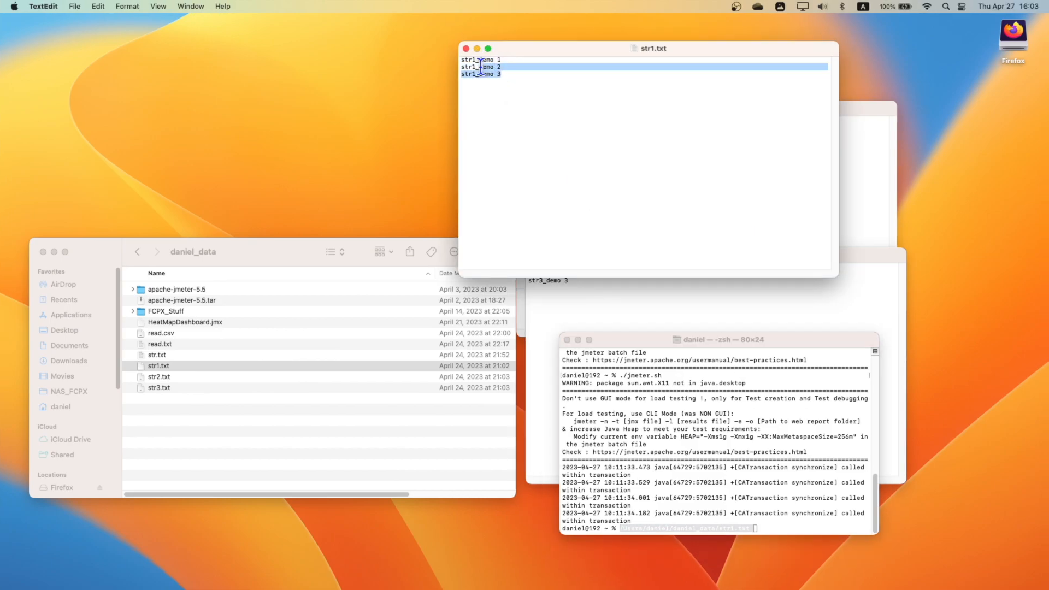
{"action": "left_click_drag", "start_coordinate": [544, 53], "coordinate": [540, 31]}
{"action": "left_click", "coordinate": [613, 286]}
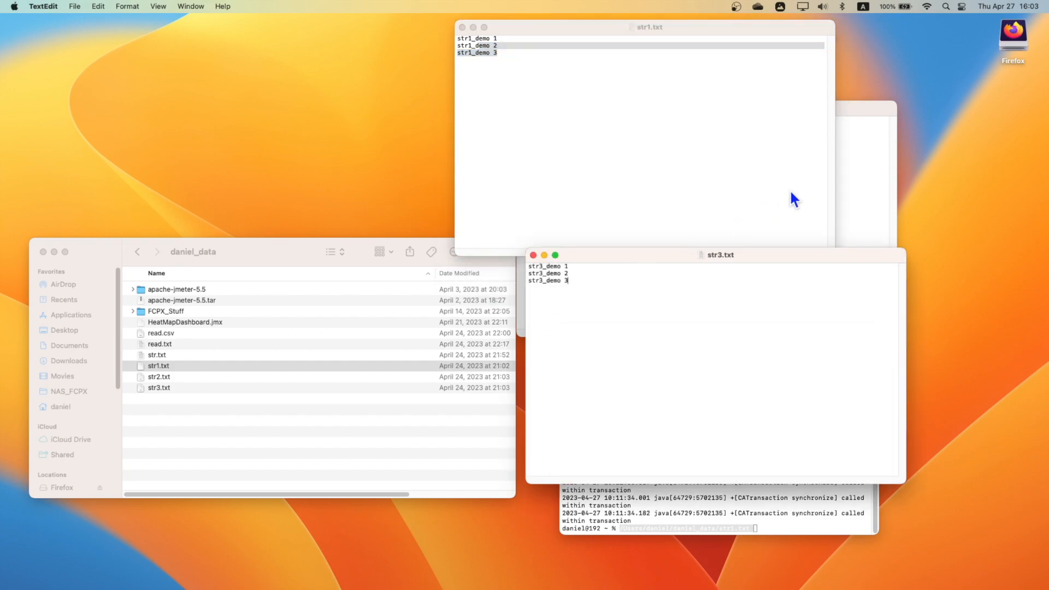
{"action": "left_click", "coordinate": [835, 180]}
{"action": "left_click_drag", "start_coordinate": [555, 126], "coordinate": [554, 121]}
{"action": "left_click", "coordinate": [561, 133]}
{"action": "key", "text": "ctrl+Left"}
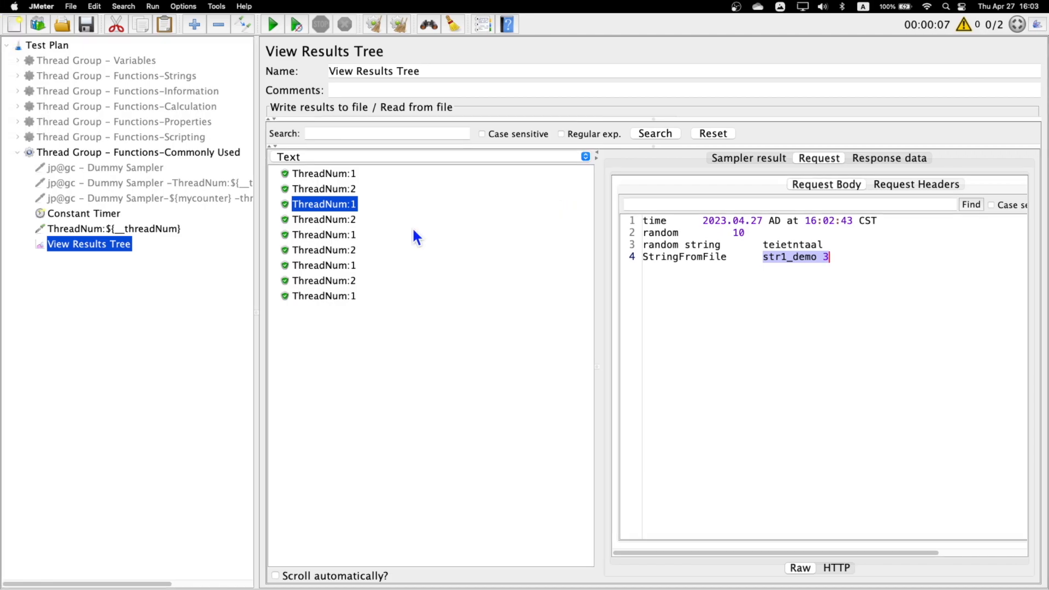
- Inspect the StringFromFile value of the fourth sample and compare it with the first line of str2.txt
{"action": "left_click", "coordinate": [792, 257]}
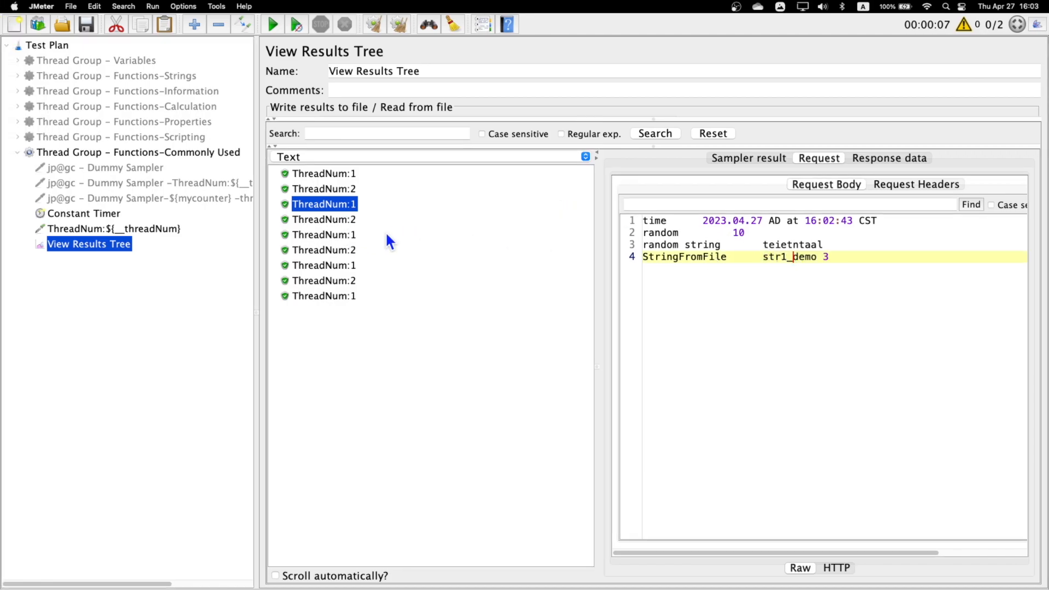
{"action": "left_click", "coordinate": [348, 220]}
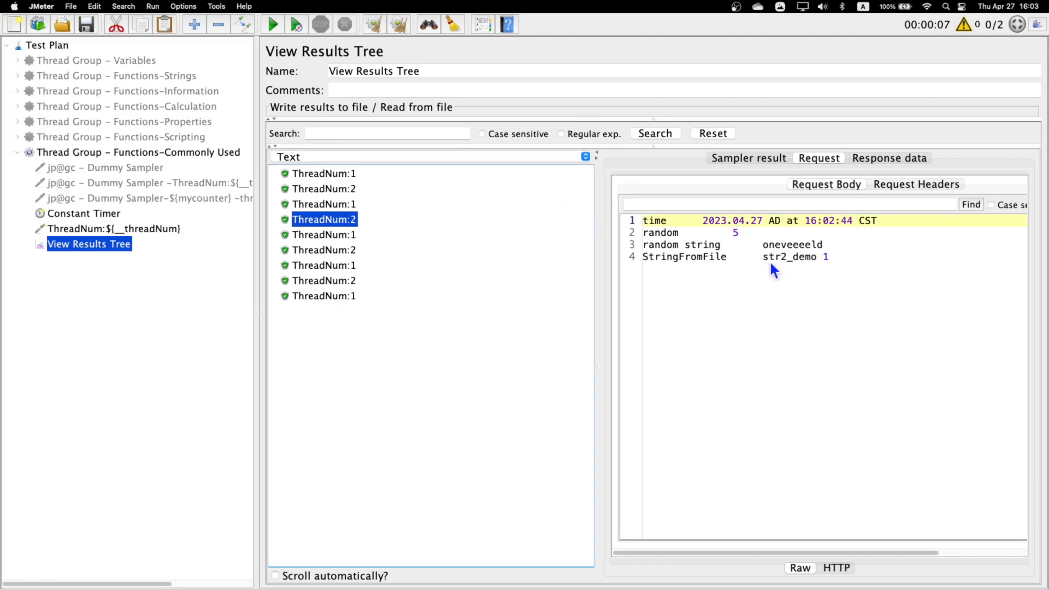
{"action": "left_click_drag", "start_coordinate": [762, 256], "coordinate": [781, 256]}
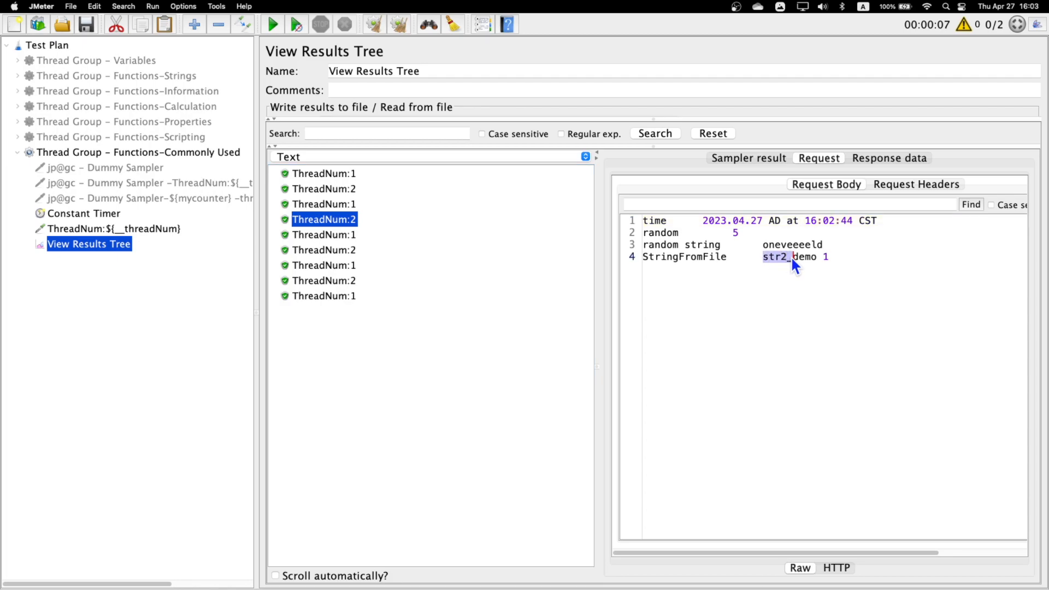
{"action": "key", "text": "ctrl+Right"}
{"action": "left_click_drag", "start_coordinate": [522, 121], "coordinate": [546, 125]}
{"action": "key", "text": "ctrl+Left"}
{"action": "left_click_drag", "start_coordinate": [835, 257], "coordinate": [811, 256]}
- Check the StringFromFile values in the request bodies of the fifth through ninth samples
{"action": "left_click", "coordinate": [347, 236]}
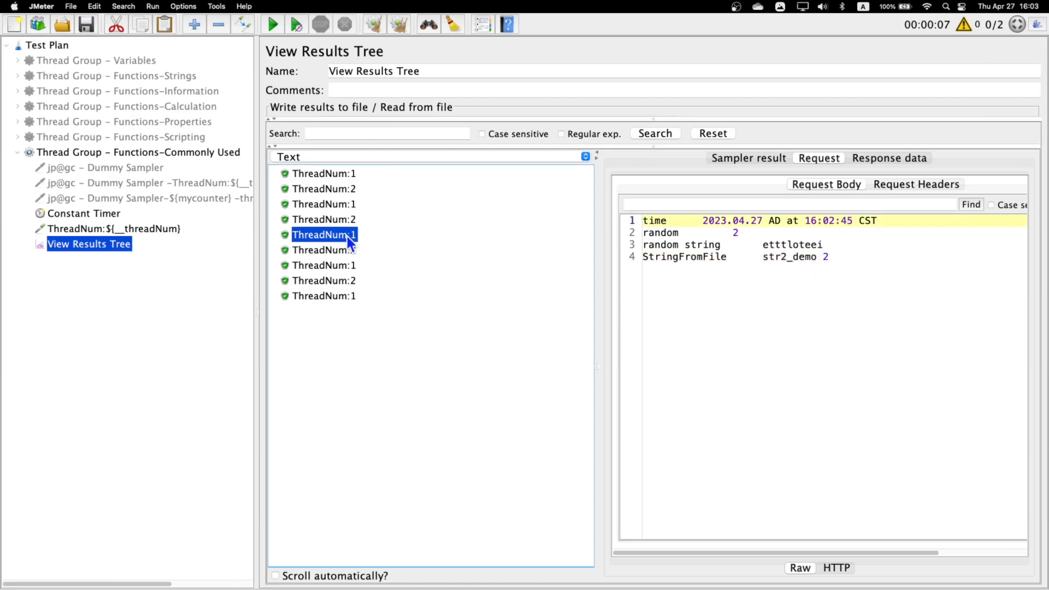
{"action": "left_click", "coordinate": [349, 250]}
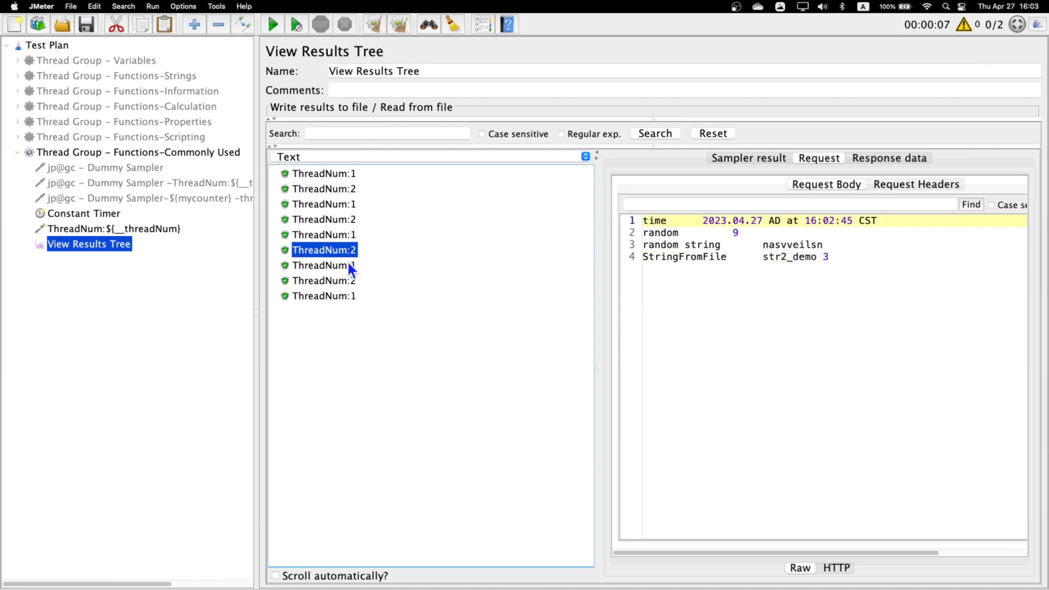
{"action": "left_click", "coordinate": [350, 266]}
{"action": "left_click_drag", "start_coordinate": [764, 257], "coordinate": [788, 257]}
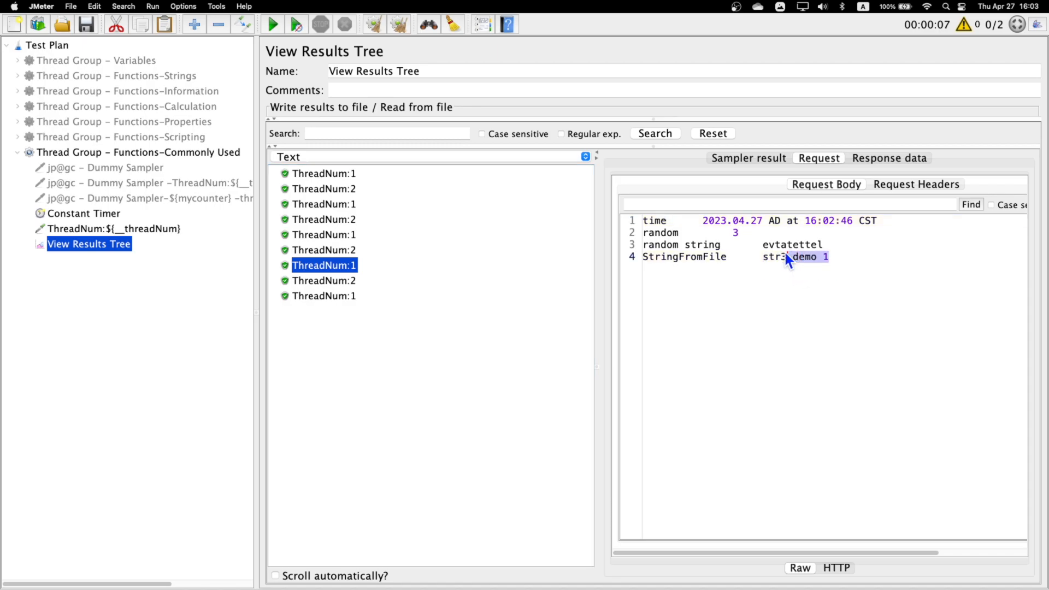
{"action": "left_click", "coordinate": [343, 281]}
{"action": "left_click_drag", "start_coordinate": [830, 257], "coordinate": [788, 256]}
{"action": "left_click", "coordinate": [353, 298]}
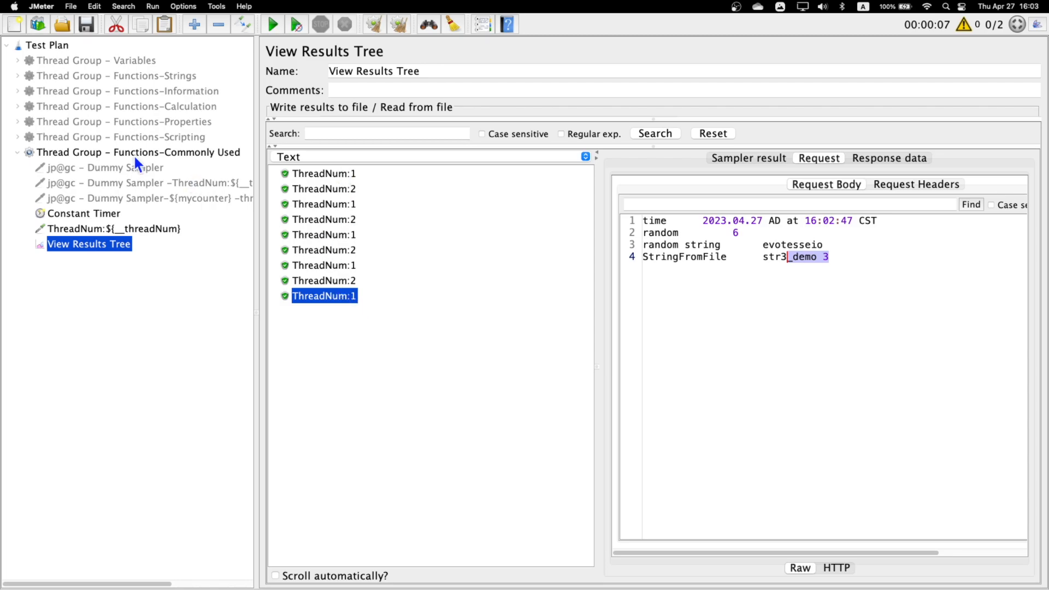
- Check the loop count of the Functions-Commonly Used thread group against the lines available in str3.txt
{"action": "left_click", "coordinate": [109, 155]}
{"action": "double_click", "coordinate": [436, 217]}
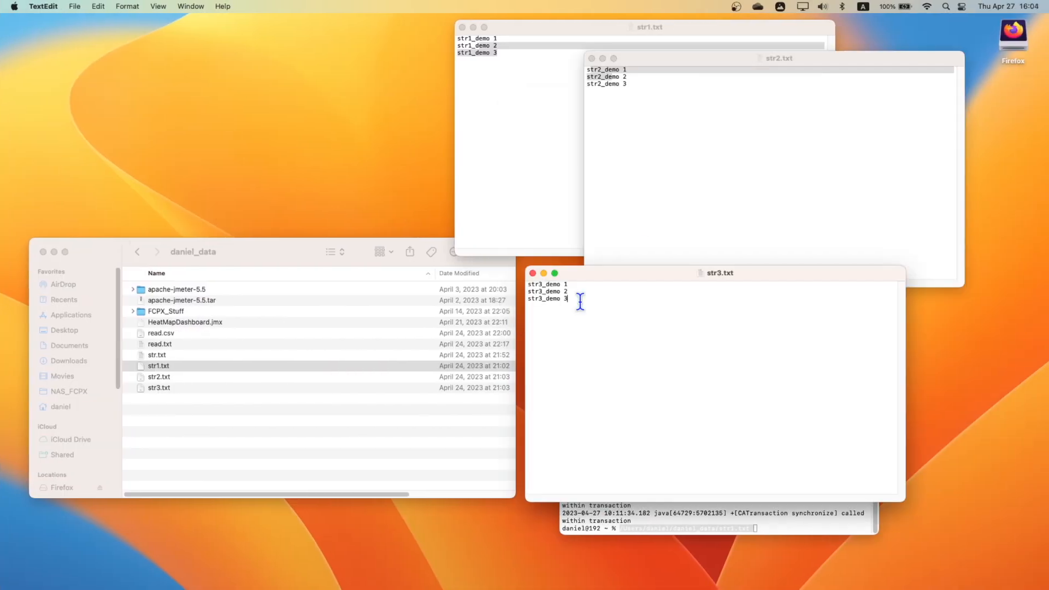
{"action": "left_click_drag", "start_coordinate": [578, 299], "coordinate": [527, 283]}
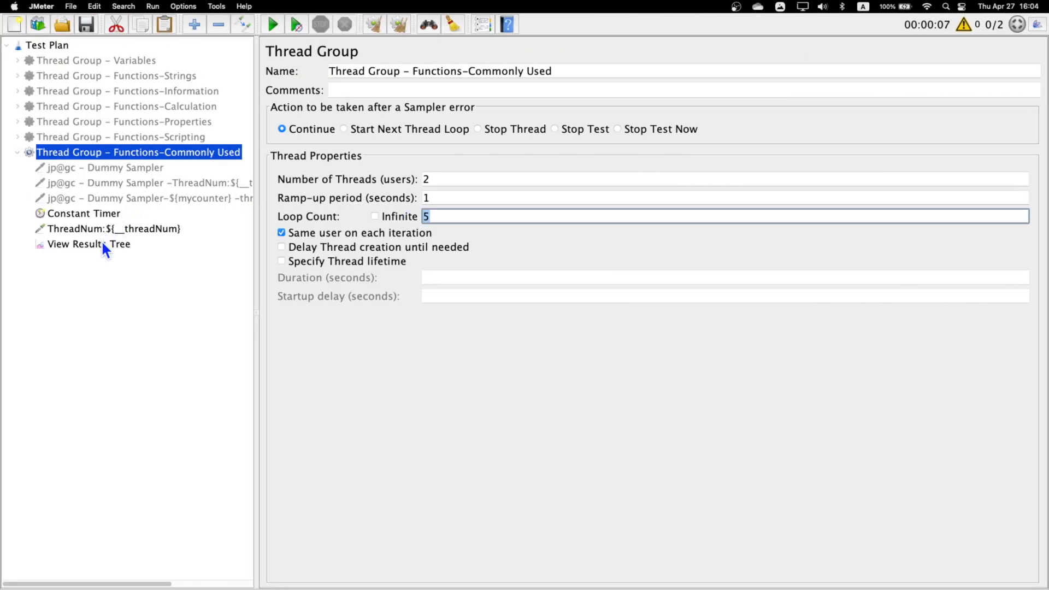
- Duplicate the StringFromFile line in the ThreadNum sampler's Request Data and set the copy's end file number to 2
{"action": "left_click", "coordinate": [103, 244]}
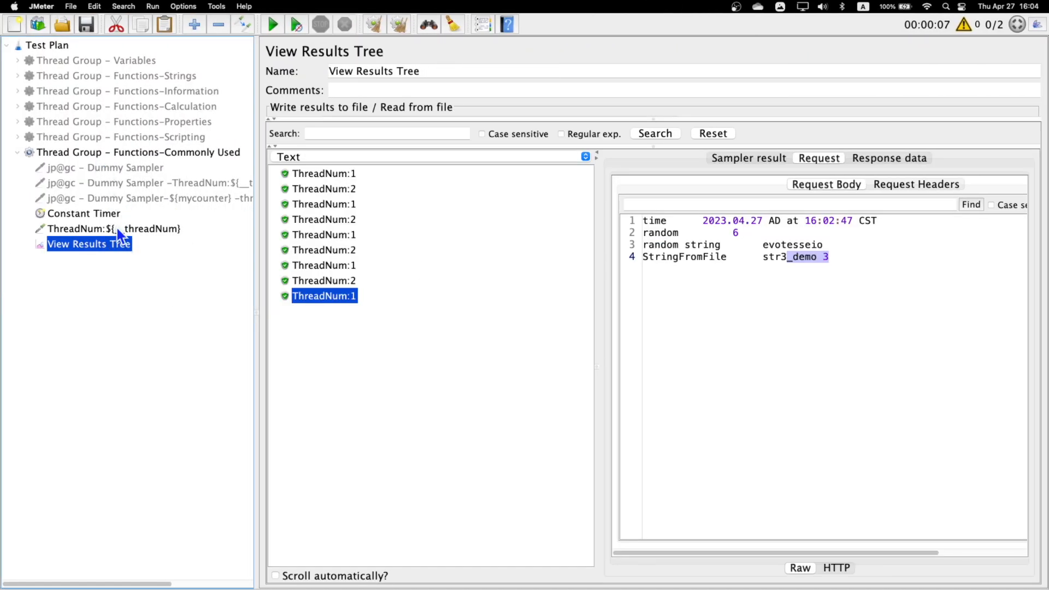
{"action": "left_click", "coordinate": [118, 229]}
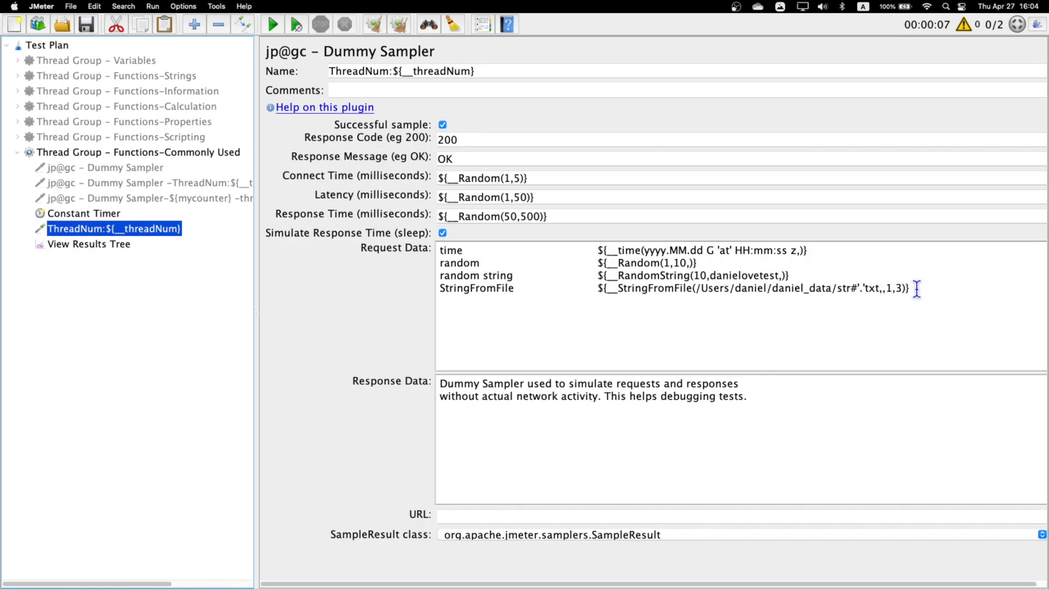
{"action": "left_click_drag", "start_coordinate": [917, 289], "coordinate": [441, 290]}
{"action": "key", "text": "super+c"}
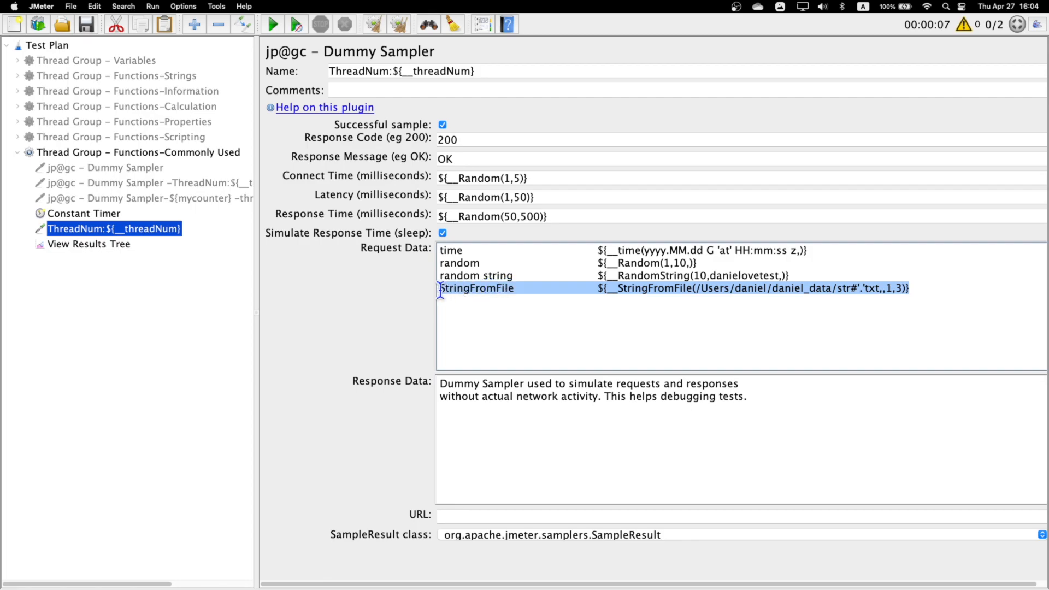
{"action": "left_click", "coordinate": [939, 292]}
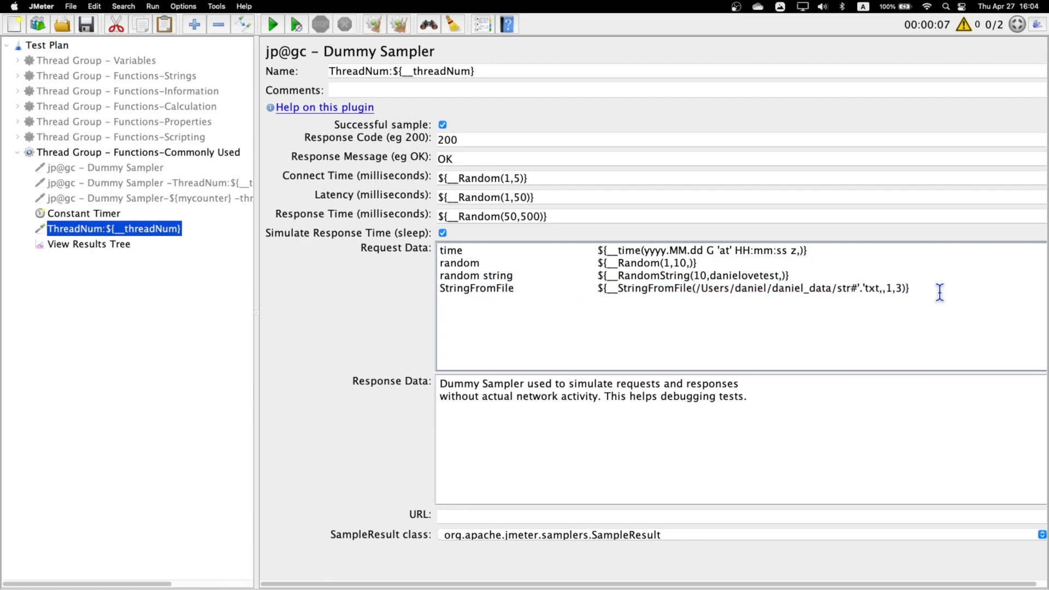
{"action": "key", "text": "super+v"}
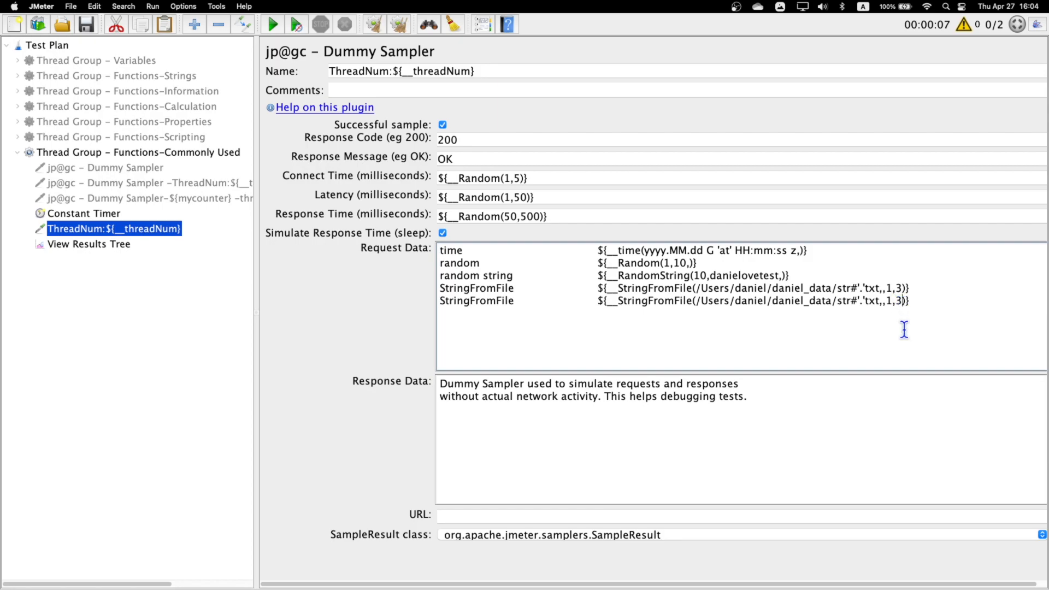
{"action": "key", "text": "BackSpace"}
{"action": "type", "text": "2"}
- Clear the results and rerun the test with both StringFromFile lines
{"action": "left_click", "coordinate": [103, 244]}
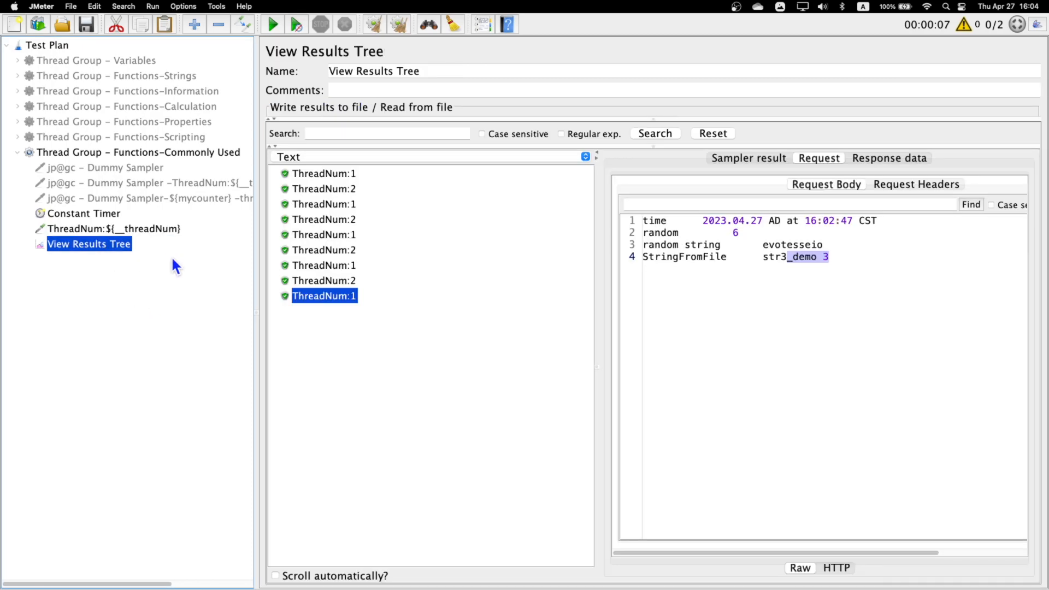
{"action": "left_click", "coordinate": [401, 26]}
{"action": "left_click", "coordinate": [272, 25]}
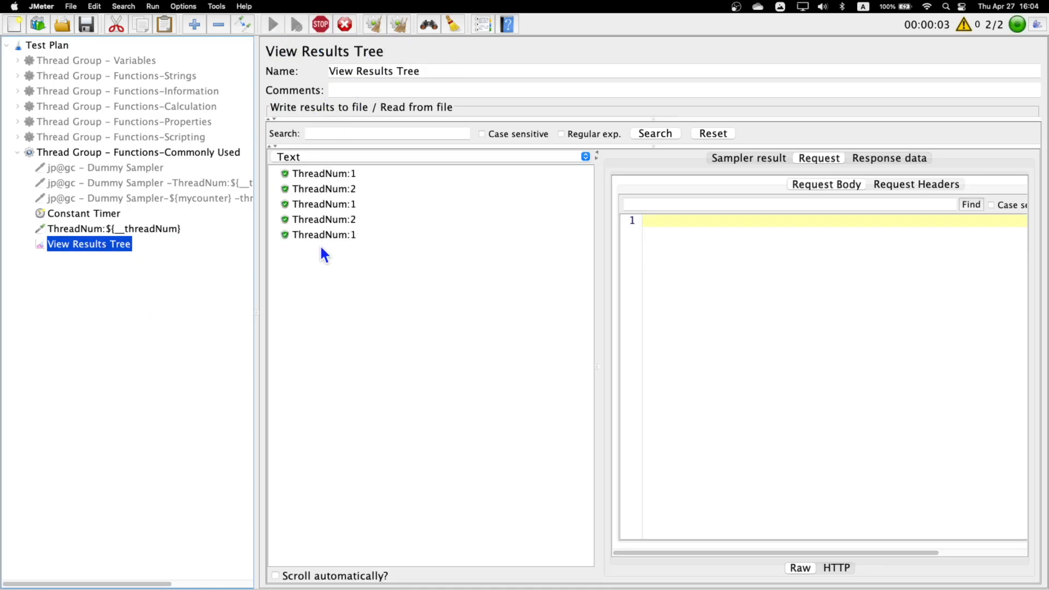
- Inspect both StringFromFile values in the request bodies of all six samples
{"action": "left_click", "coordinate": [331, 174]}
{"action": "left_click", "coordinate": [331, 189]}
{"action": "left_click", "coordinate": [332, 205]}
{"action": "left_click", "coordinate": [333, 219]}
{"action": "left_click", "coordinate": [337, 235]}
{"action": "left_click", "coordinate": [338, 250]}
- Review the start and end file numbers of the second StringFromFile call in the ThreadNum sampler
{"action": "left_click", "coordinate": [117, 224]}
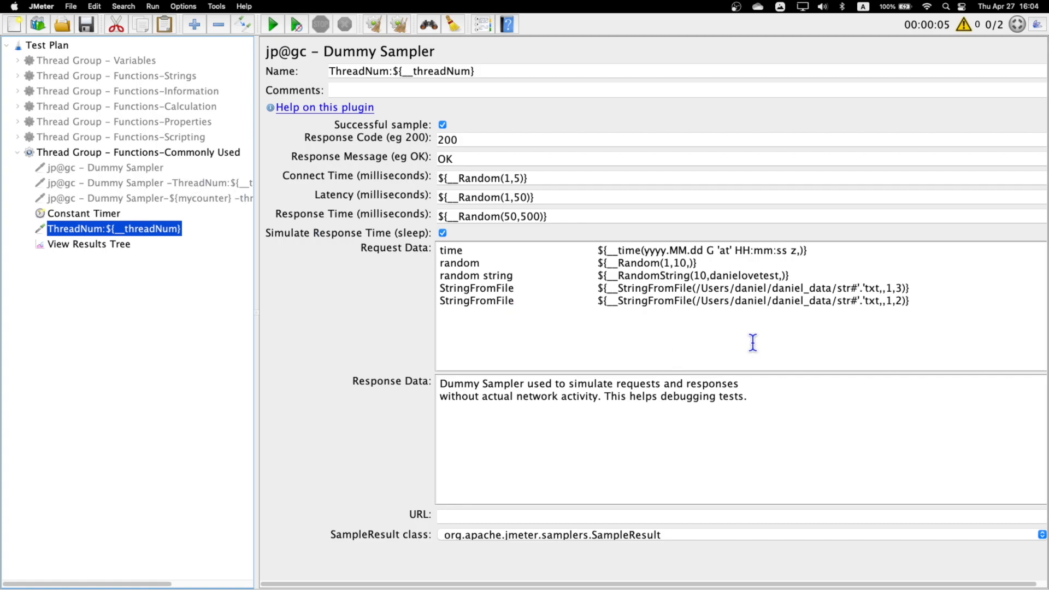
{"action": "left_click", "coordinate": [902, 301]}
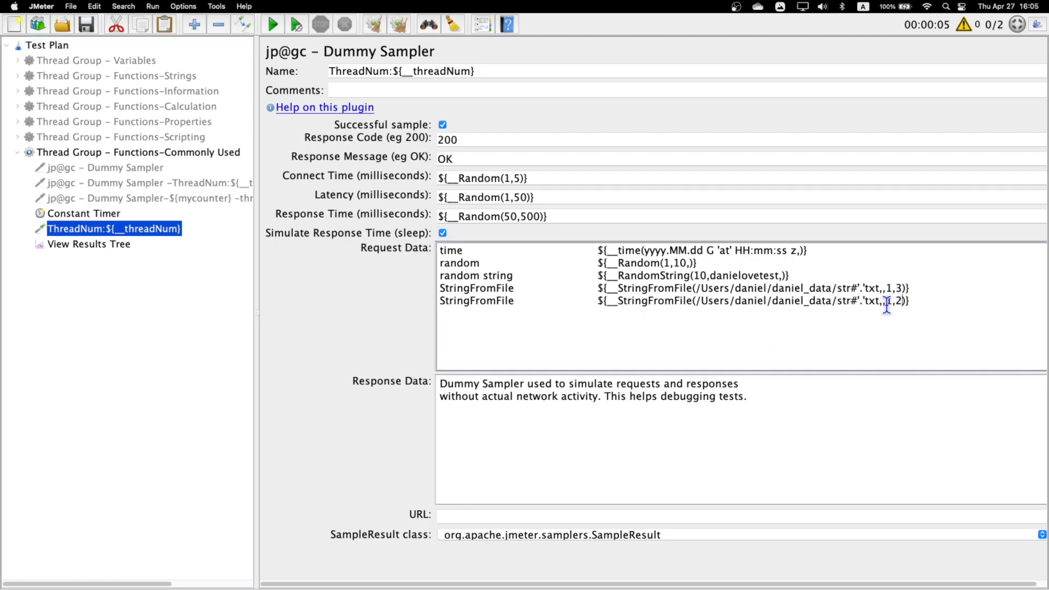
{"action": "left_click_drag", "start_coordinate": [892, 301], "coordinate": [910, 300]}
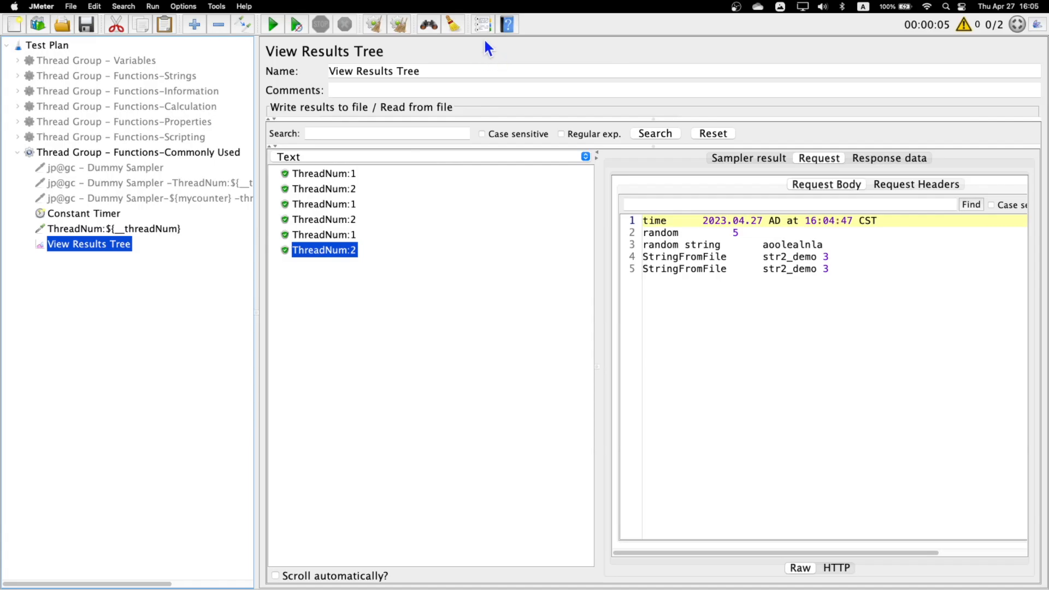
- Open the Function Helper and choose the FileToString function, selecting its file path parameter
{"action": "left_click", "coordinate": [481, 25]}
{"action": "left_click", "coordinate": [568, 151]}
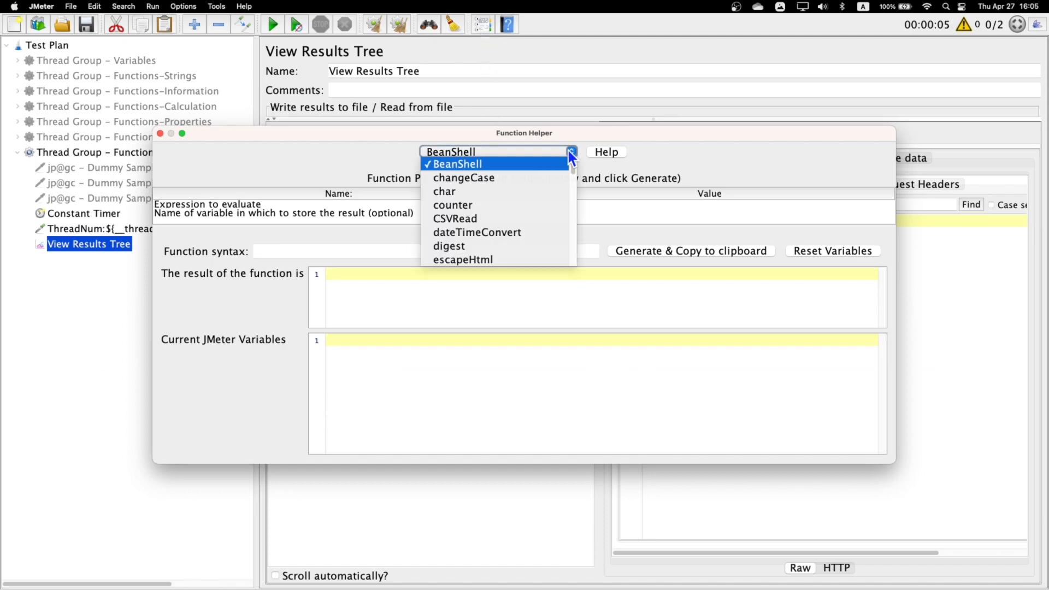
{"action": "scroll", "coordinate": [507, 230], "scroll_direction": "down", "scroll_amount": 3}
{"action": "scroll", "coordinate": [509, 236], "scroll_direction": "down", "scroll_amount": 3}
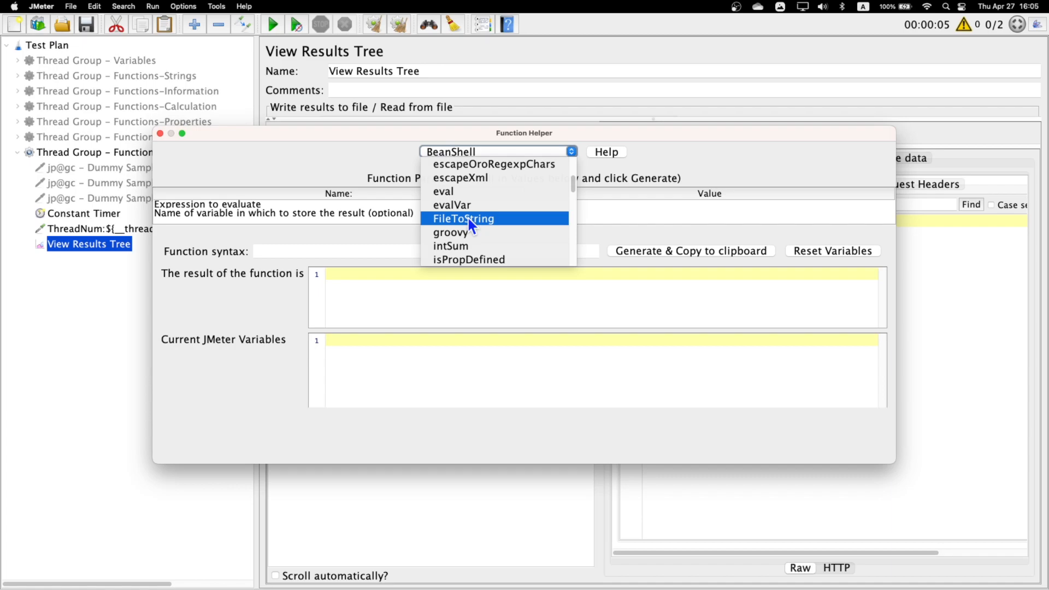
{"action": "left_click", "coordinate": [467, 218]}
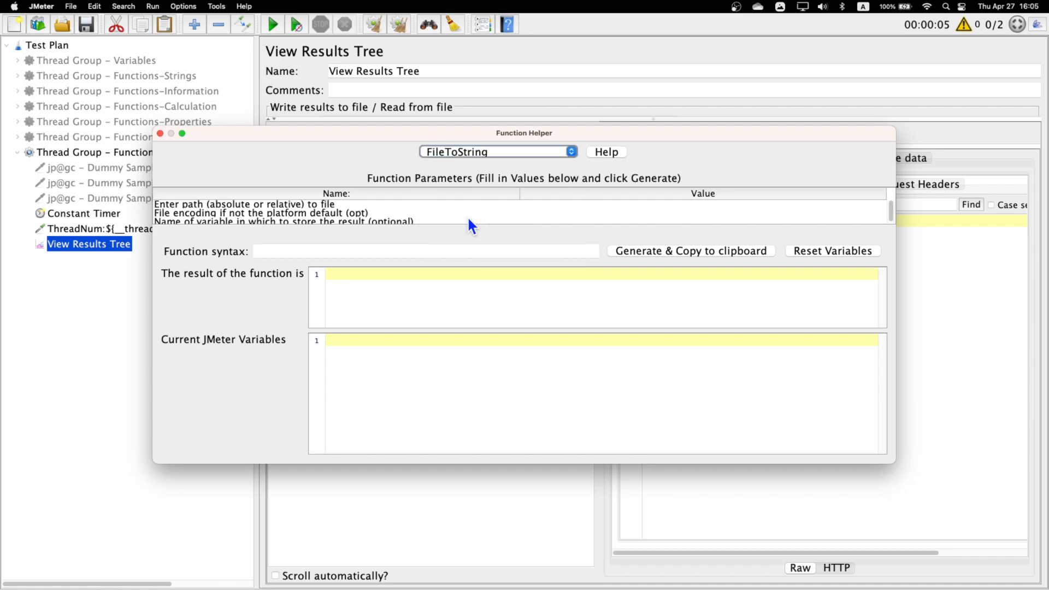
{"action": "left_click", "coordinate": [192, 207]}
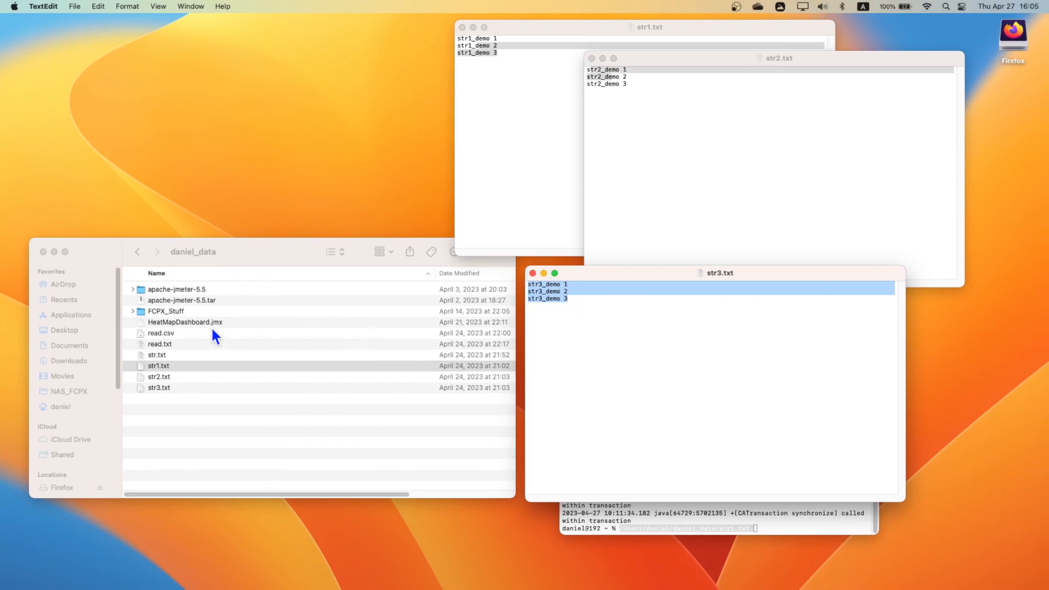
- Switch to the daniel_data folder in Finder, view the contents of str.txt in TextEdit and close the file
{"action": "left_click", "coordinate": [164, 366]}
{"action": "left_click", "coordinate": [158, 355]}
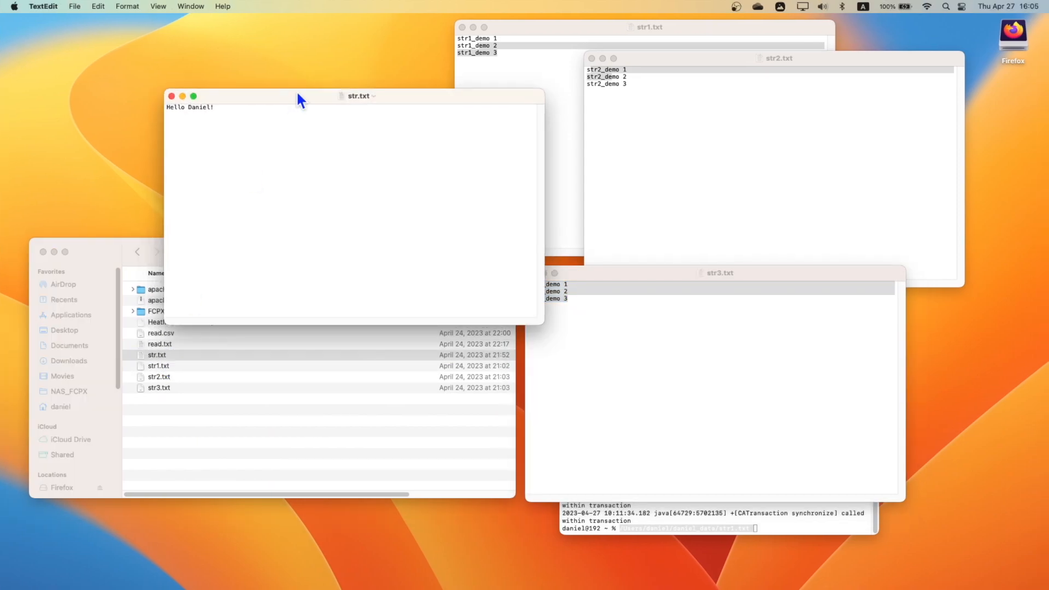
{"action": "left_click_drag", "start_coordinate": [222, 108], "coordinate": [138, 101]}
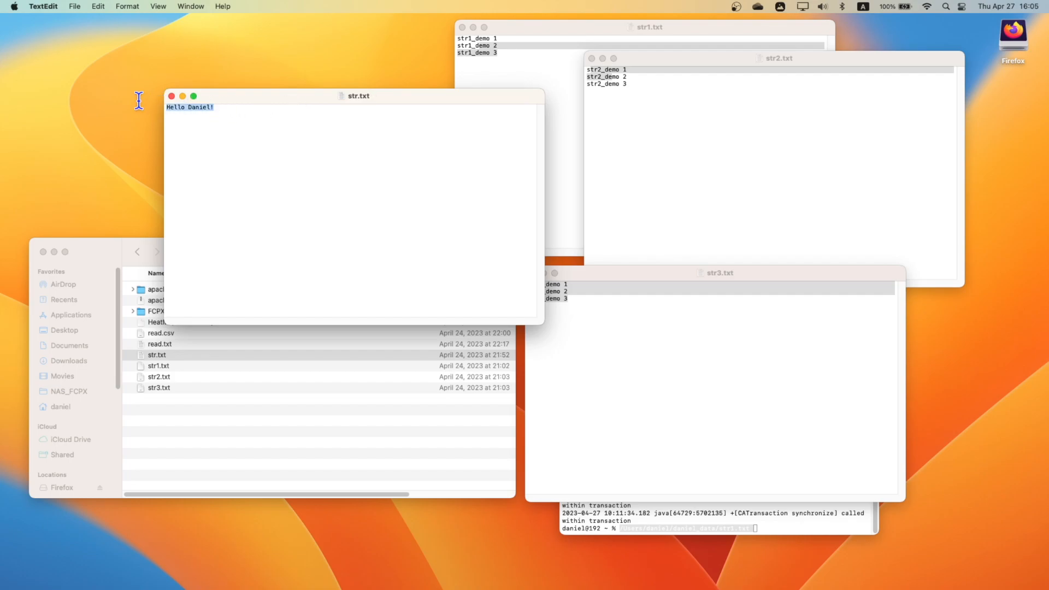
{"action": "left_click", "coordinate": [171, 97]}
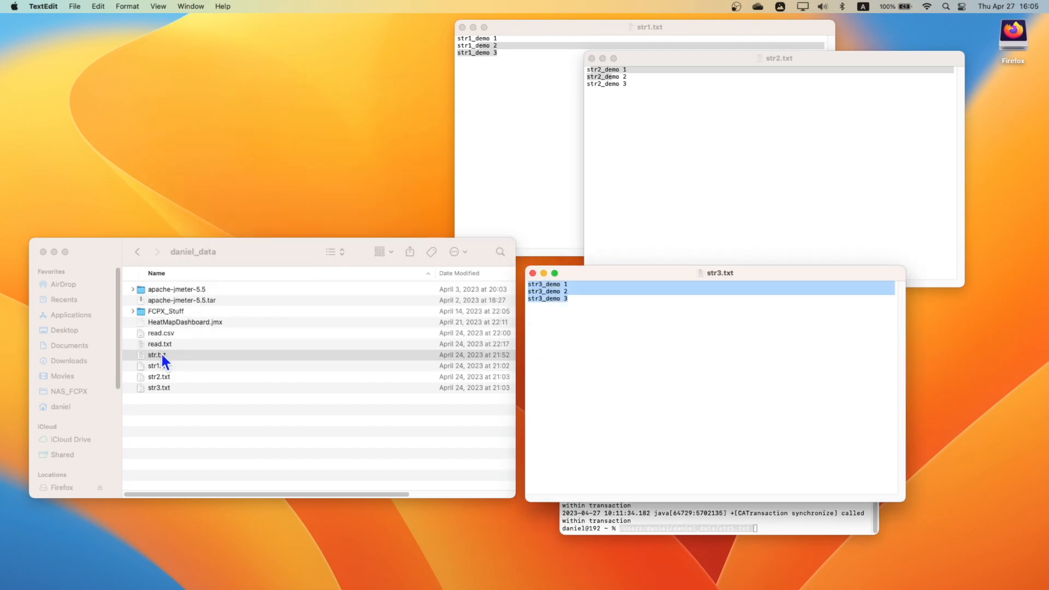
- In Terminal, replace the prompt's text with the full path of str.txt from the Finder folder and copy that path
{"action": "left_click", "coordinate": [761, 522]}
{"action": "key", "text": "ctrl+u"}
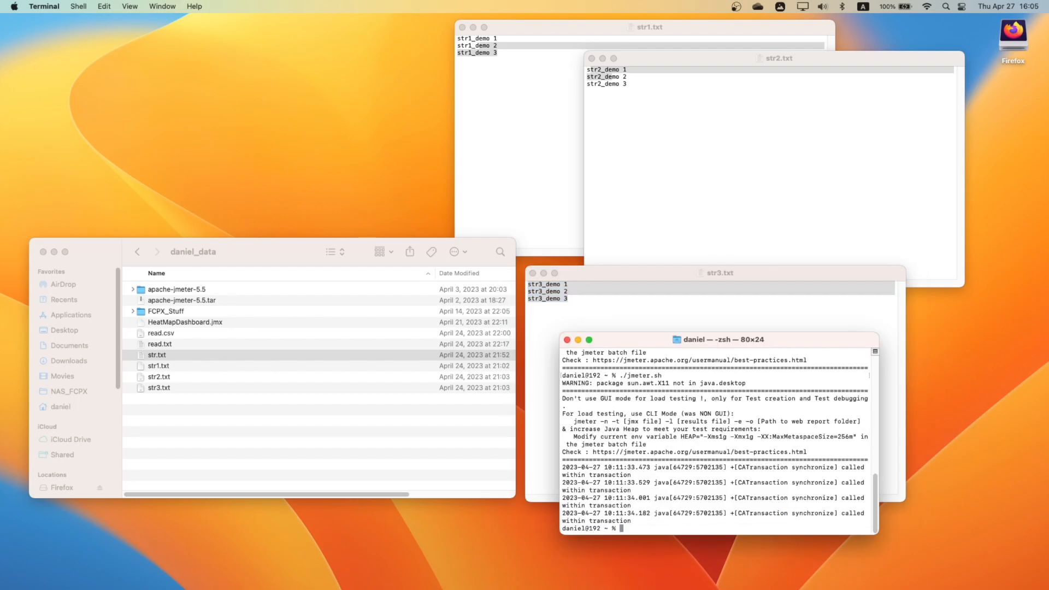
{"action": "left_click_drag", "start_coordinate": [159, 353], "coordinate": [674, 509]}
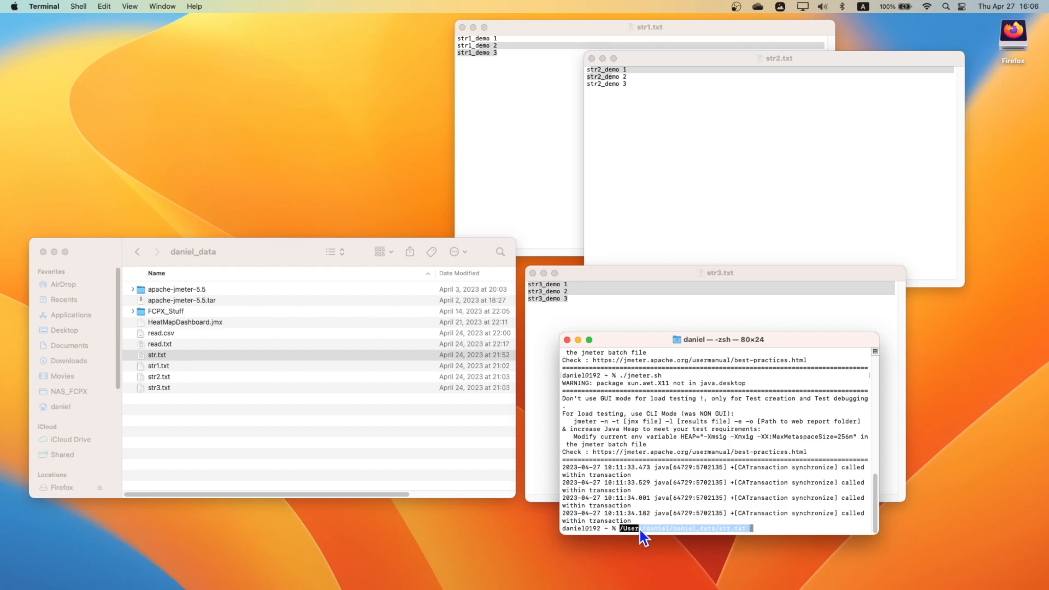
{"action": "key", "text": "super+c"}
{"action": "key", "text": "ctrl+Left"}
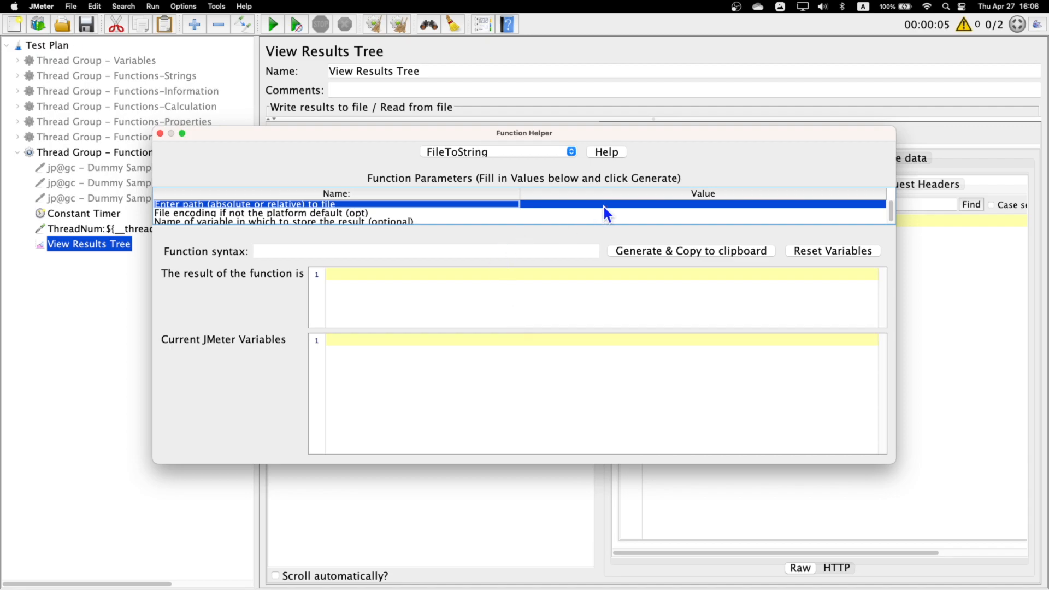
- Back in JMeter, enter the copied str.txt path as FileToString's file path, generate the call to the clipboard and close the Function Helper
{"action": "double_click", "coordinate": [603, 205]}
{"action": "key", "text": "super+v"}
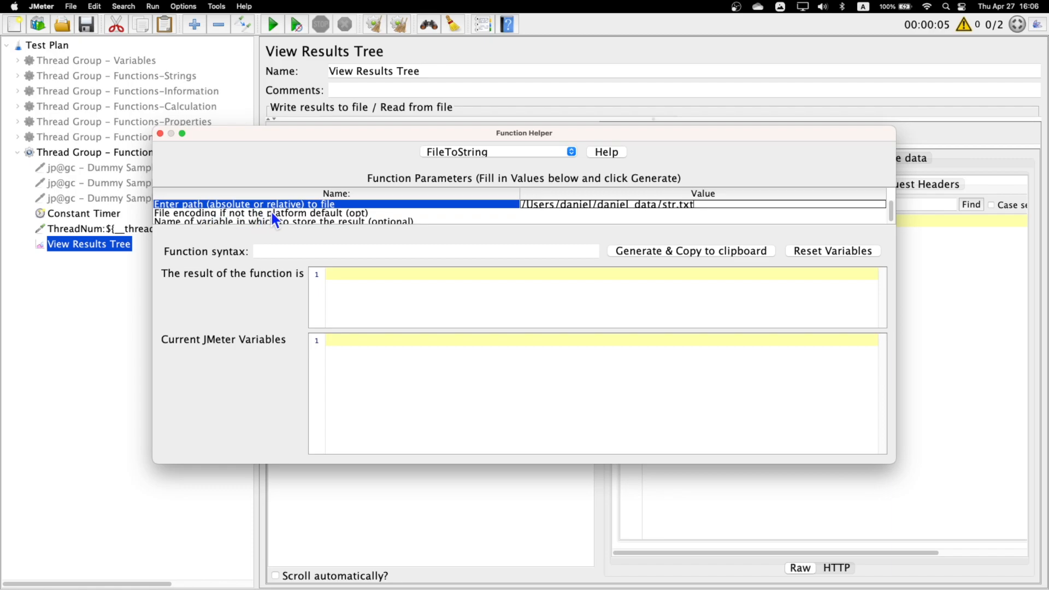
{"action": "left_click", "coordinate": [308, 215]}
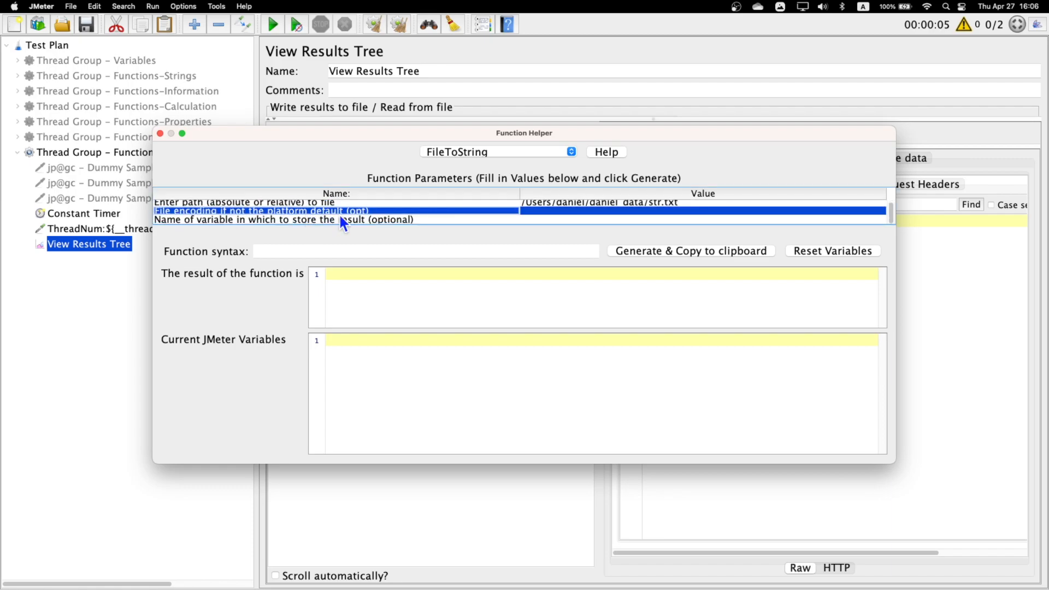
{"action": "left_click", "coordinate": [400, 221]}
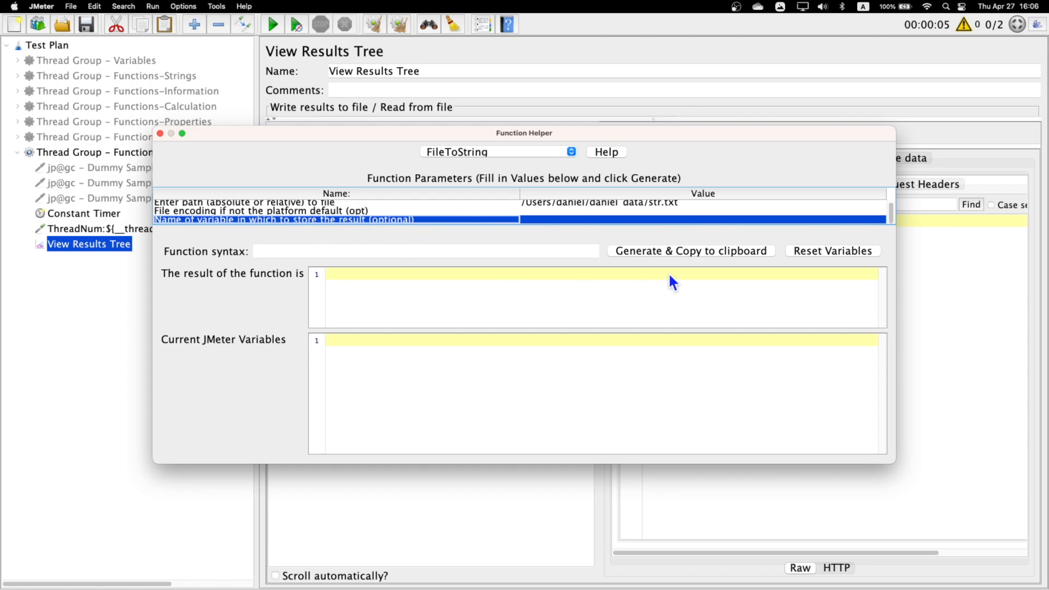
{"action": "left_click", "coordinate": [673, 254]}
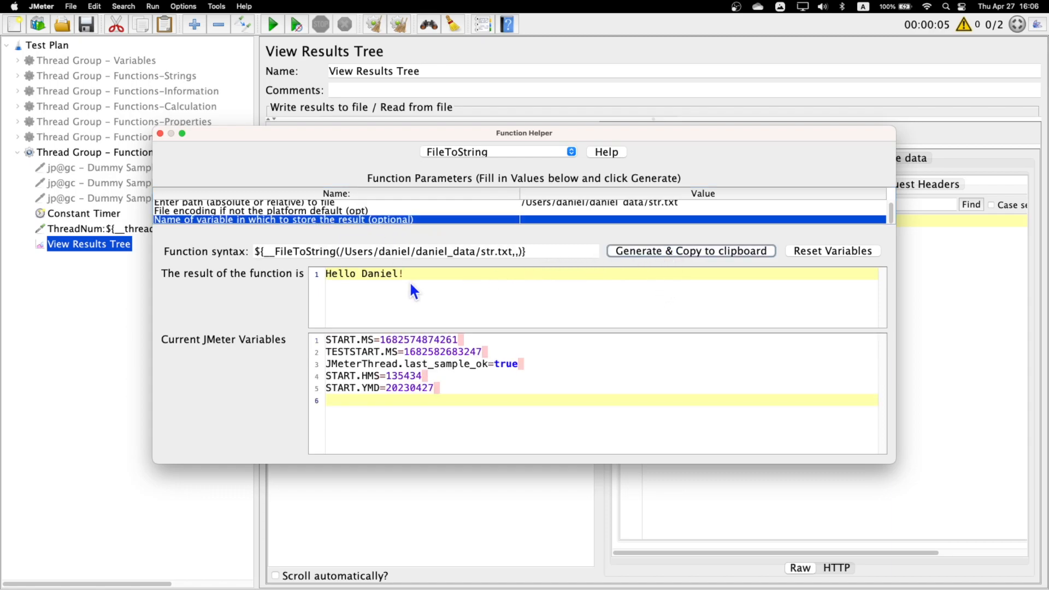
{"action": "left_click_drag", "start_coordinate": [414, 275], "coordinate": [326, 273]}
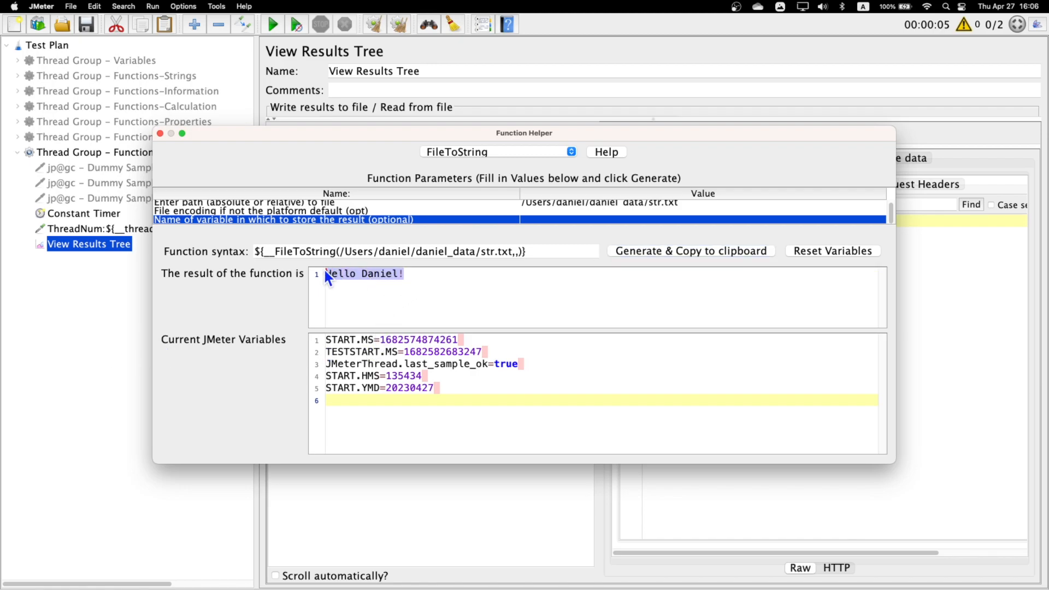
{"action": "left_click", "coordinate": [160, 133]}
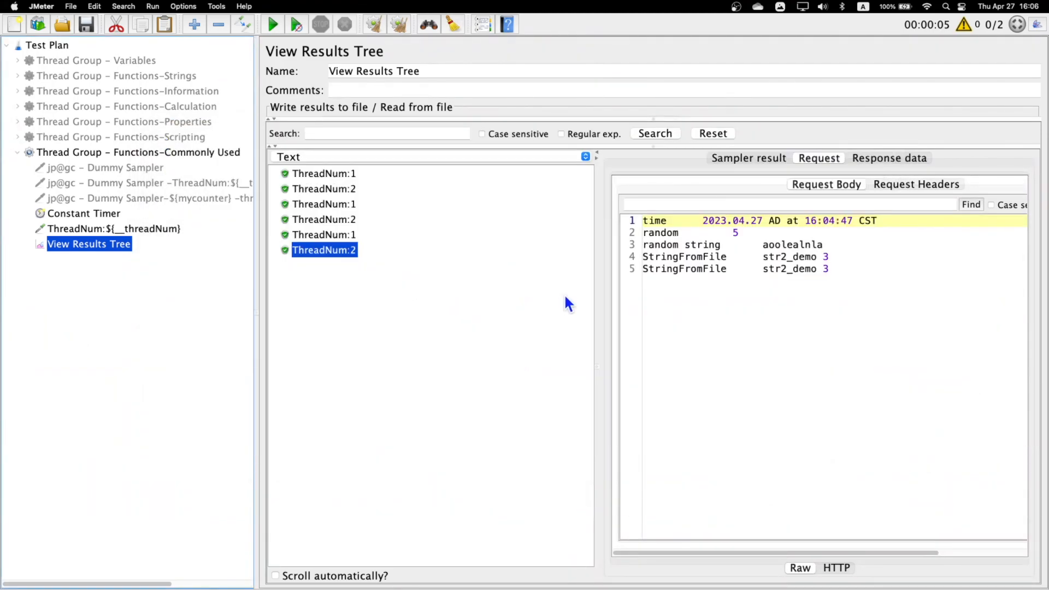
- Add a FileToString line with the generated str.txt function call at the end of the ThreadNum sampler's Request Data
{"action": "left_click", "coordinate": [144, 229]}
{"action": "left_click", "coordinate": [939, 307]}
{"action": "type", "text": "File"}
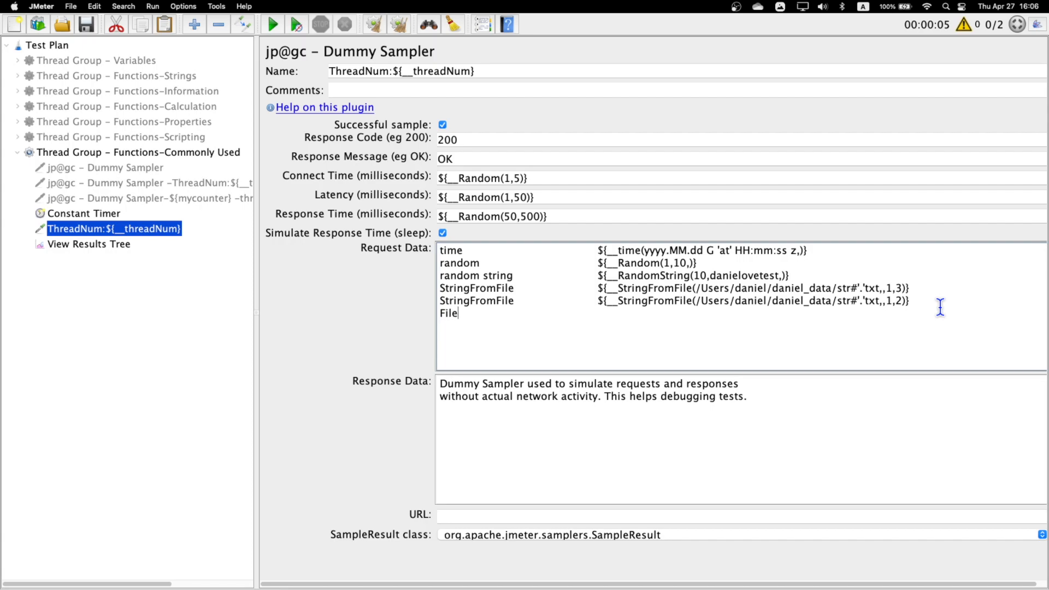
{"action": "type", "text": "ToString"}
{"action": "key", "text": "super+v"}
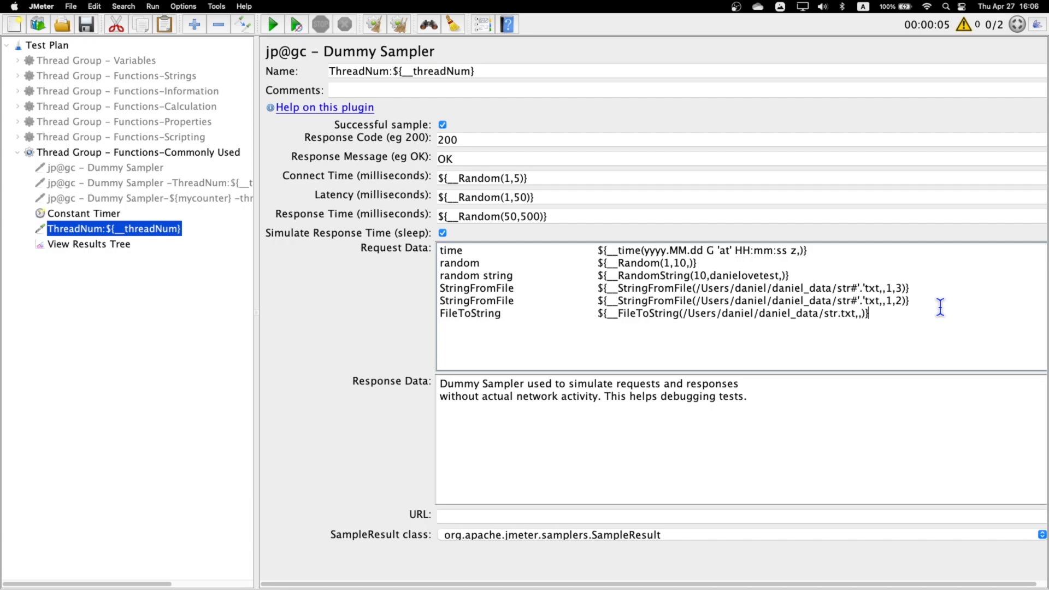
- Check the Commonly Used thread group's settings, then clear the previous results and rerun the test
{"action": "left_click", "coordinate": [164, 153]}
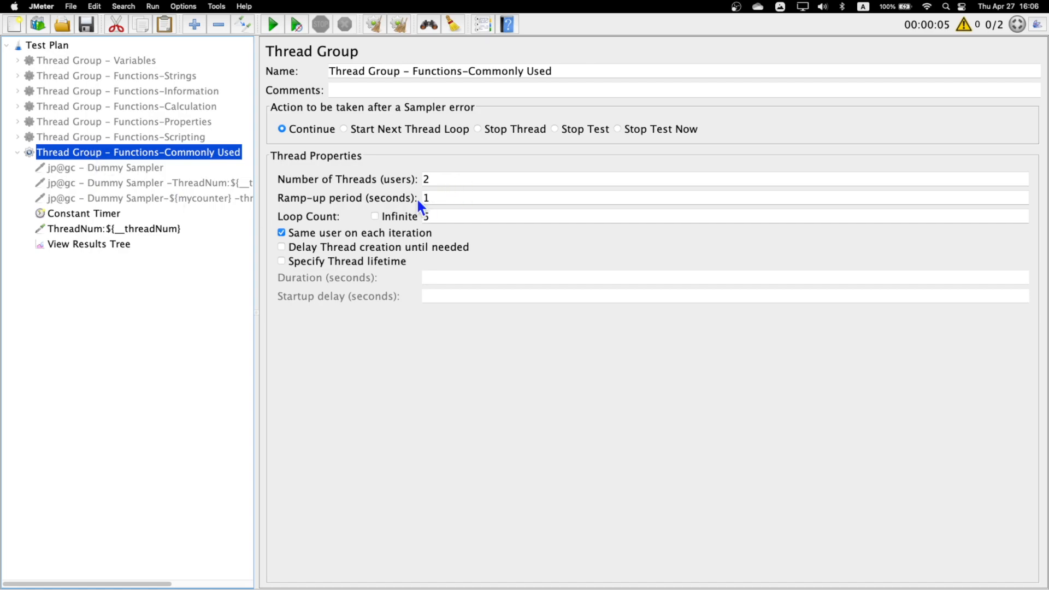
{"action": "left_click", "coordinate": [89, 245]}
{"action": "left_click", "coordinate": [400, 25]}
{"action": "left_click", "coordinate": [273, 24]}
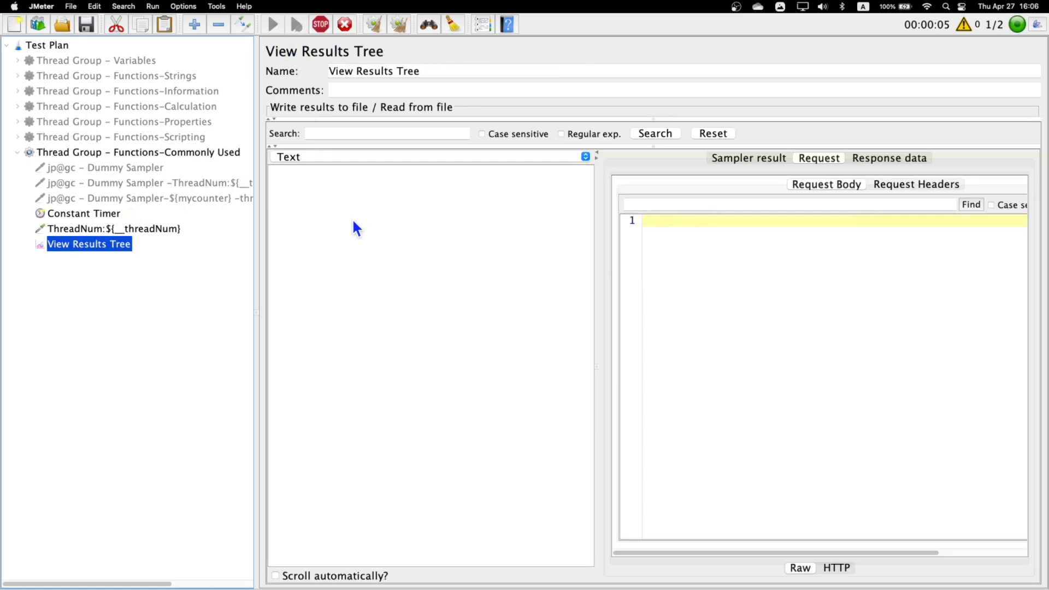
- Inspect the FileToString value in the request bodies of the first four ThreadNum samples
{"action": "left_click", "coordinate": [342, 178]}
{"action": "left_click_drag", "start_coordinate": [763, 281], "coordinate": [882, 290]}
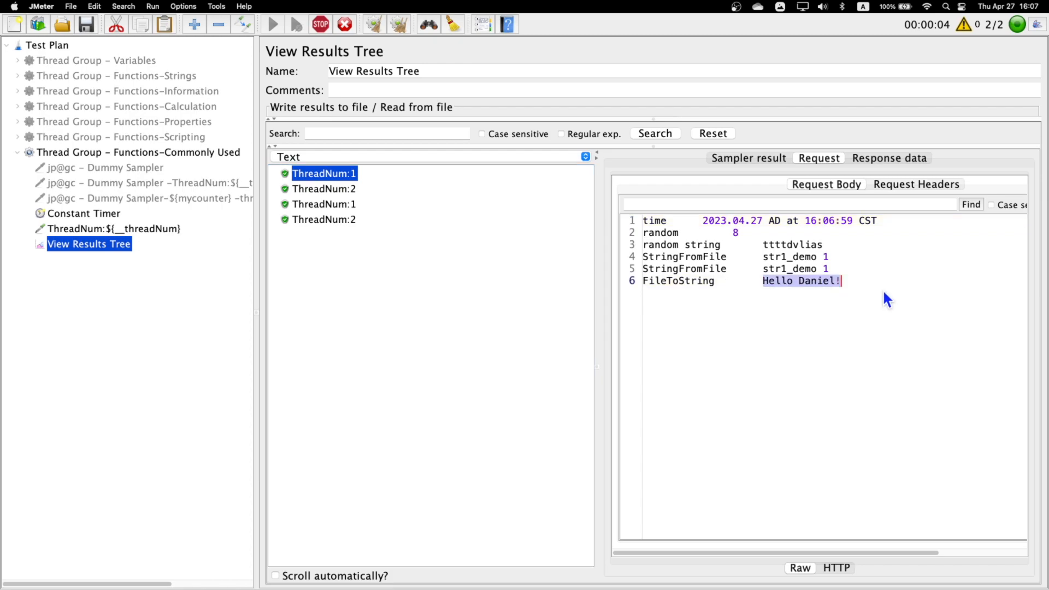
{"action": "left_click", "coordinate": [332, 221]}
{"action": "left_click", "coordinate": [337, 206]}
{"action": "left_click", "coordinate": [337, 191]}
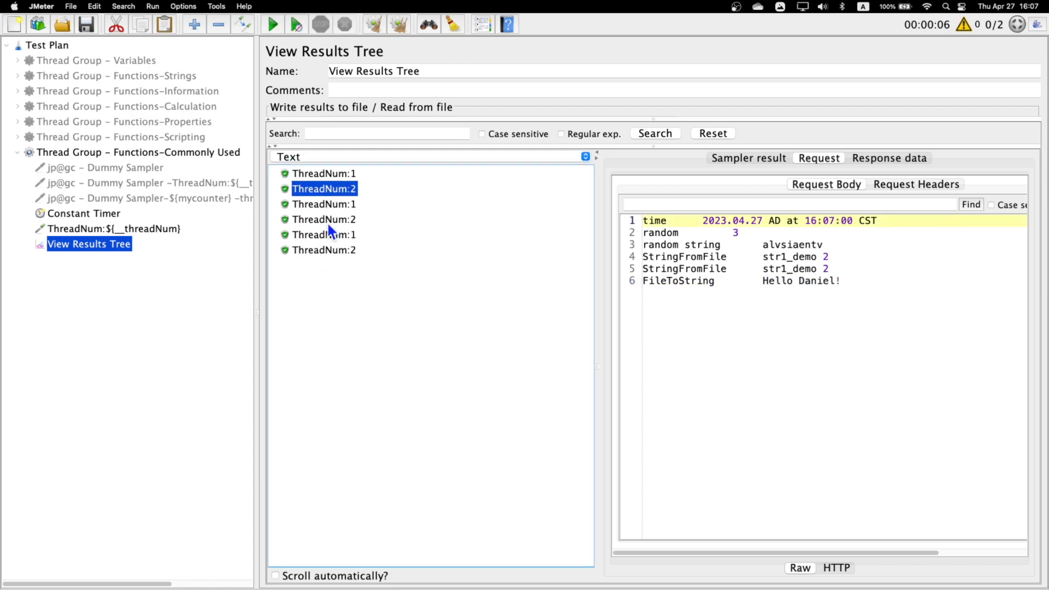
{"action": "left_click_drag", "start_coordinate": [760, 279], "coordinate": [848, 279]}
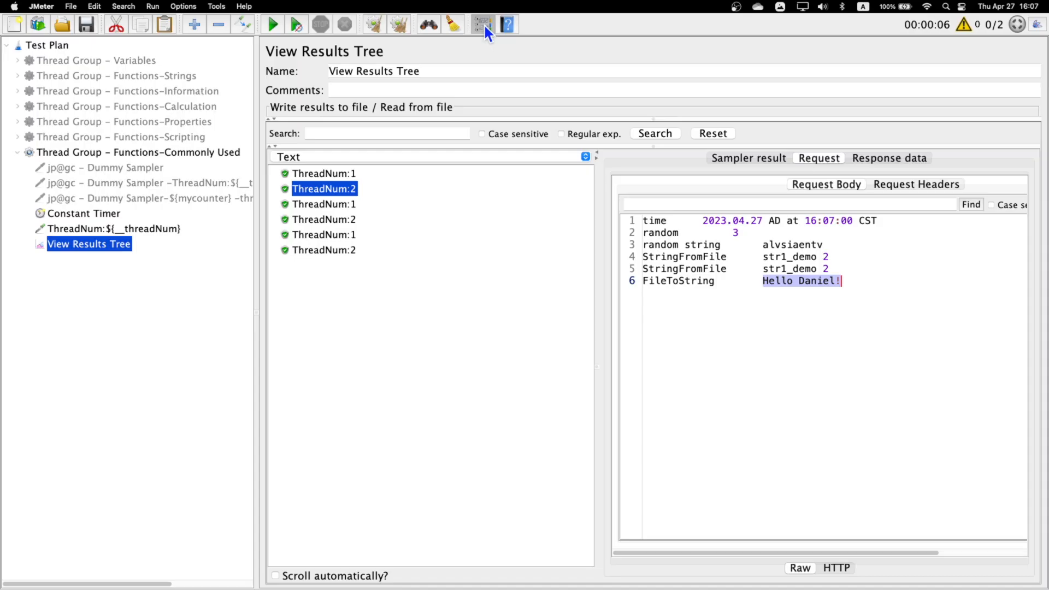
- Switch from the slides to JMeter's Function Helper and choose the CSVRead function to see its parameters
{"action": "left_click", "coordinate": [483, 24]}
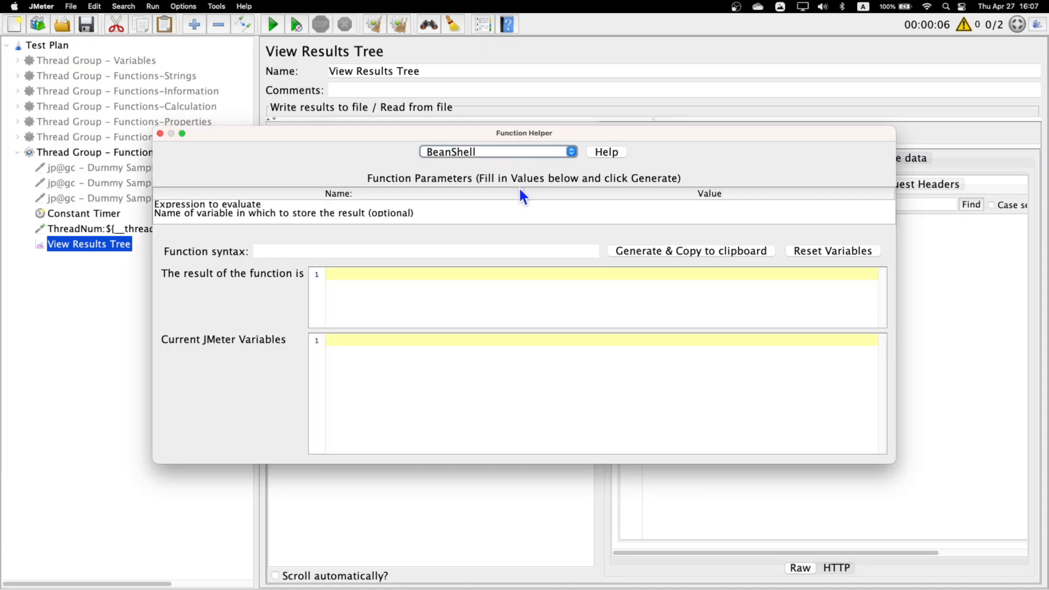
{"action": "left_click", "coordinate": [561, 155]}
{"action": "scroll", "coordinate": [506, 234], "scroll_direction": "down", "scroll_amount": 3}
{"action": "scroll", "coordinate": [506, 234], "scroll_direction": "down", "scroll_amount": 2}
{"action": "scroll", "coordinate": [506, 233], "scroll_direction": "up", "scroll_amount": 3}
{"action": "left_click", "coordinate": [476, 219]}
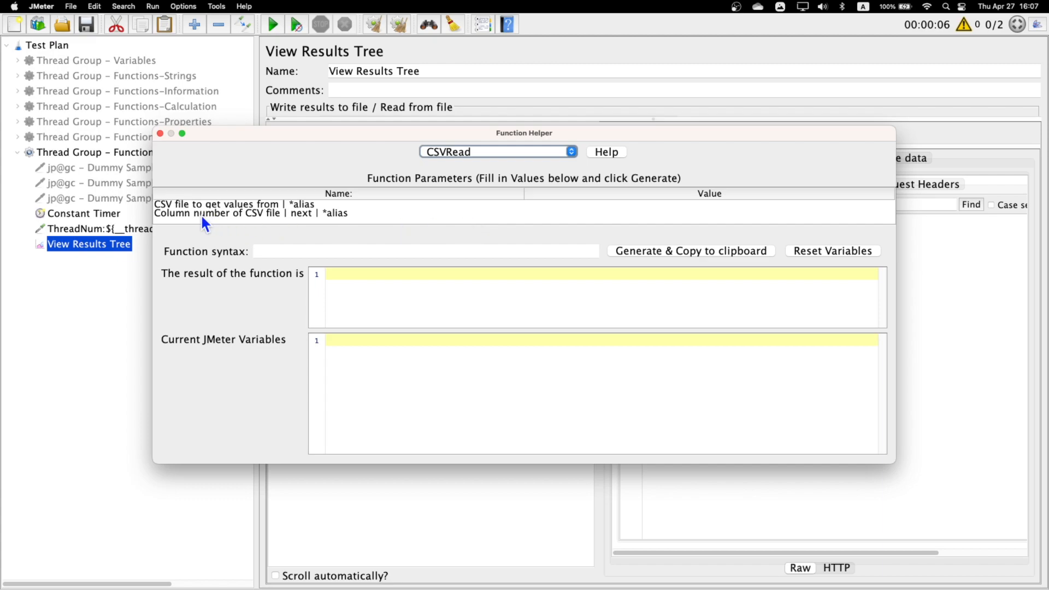
{"action": "left_click", "coordinate": [182, 204]}
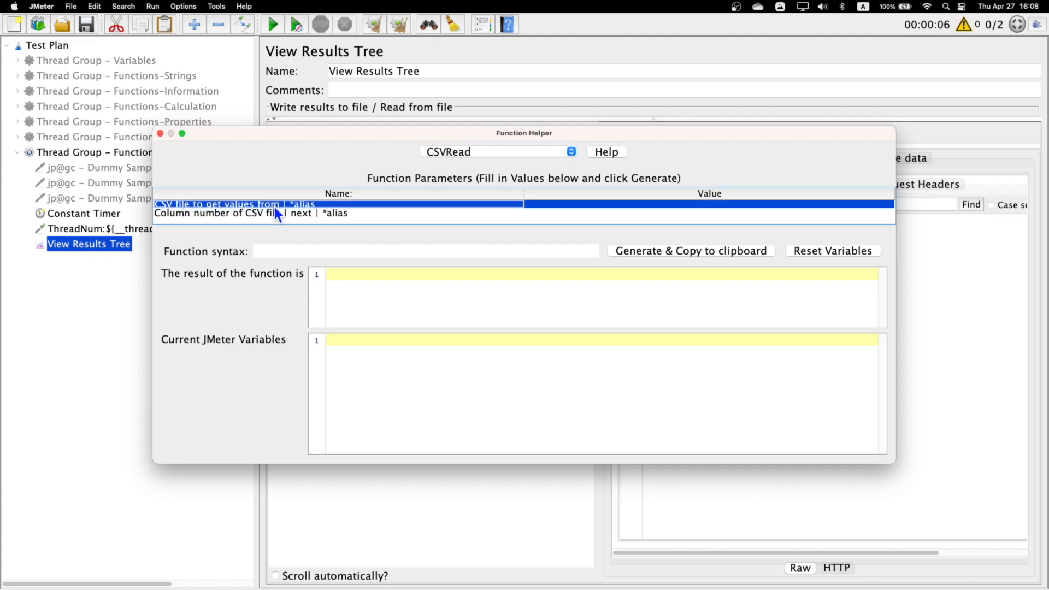
- Switch to the desktop and open read.csv from the data folder in Excel
{"action": "key", "text": "ctrl+Right"}
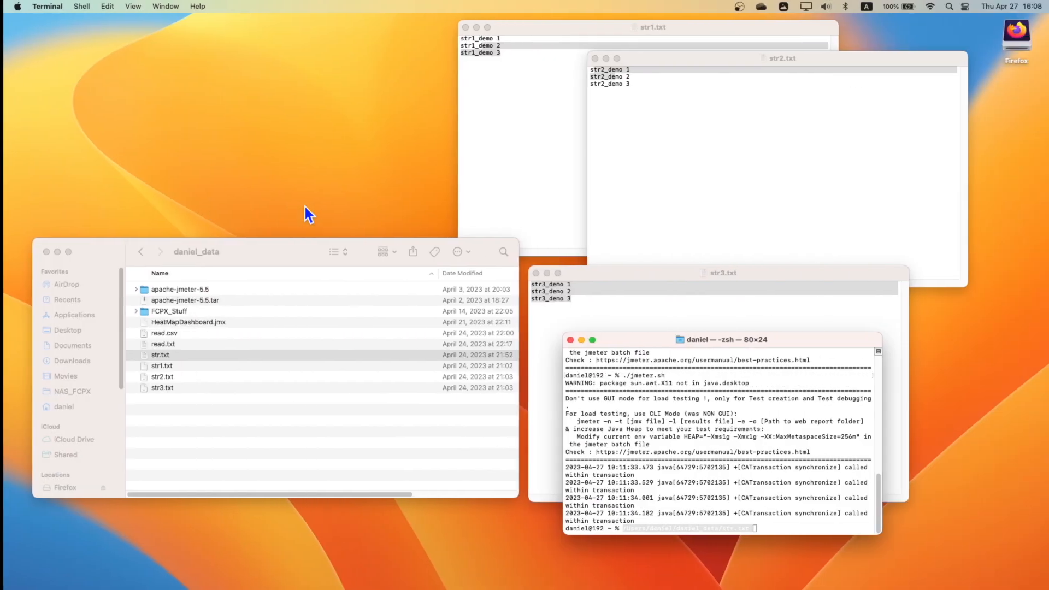
{"action": "left_click", "coordinate": [169, 332]}
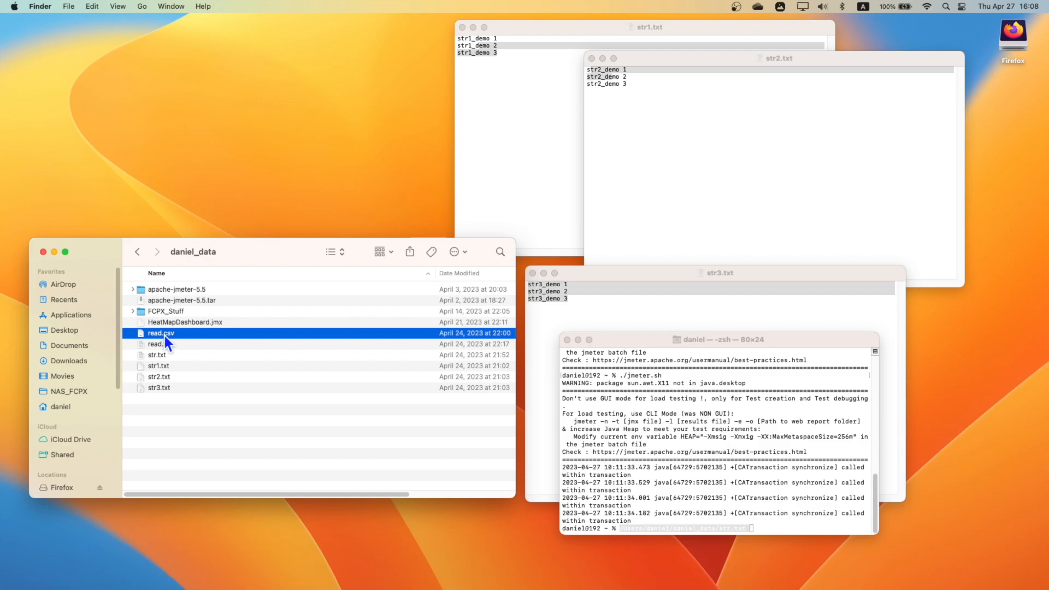
{"action": "double_click", "coordinate": [165, 335]}
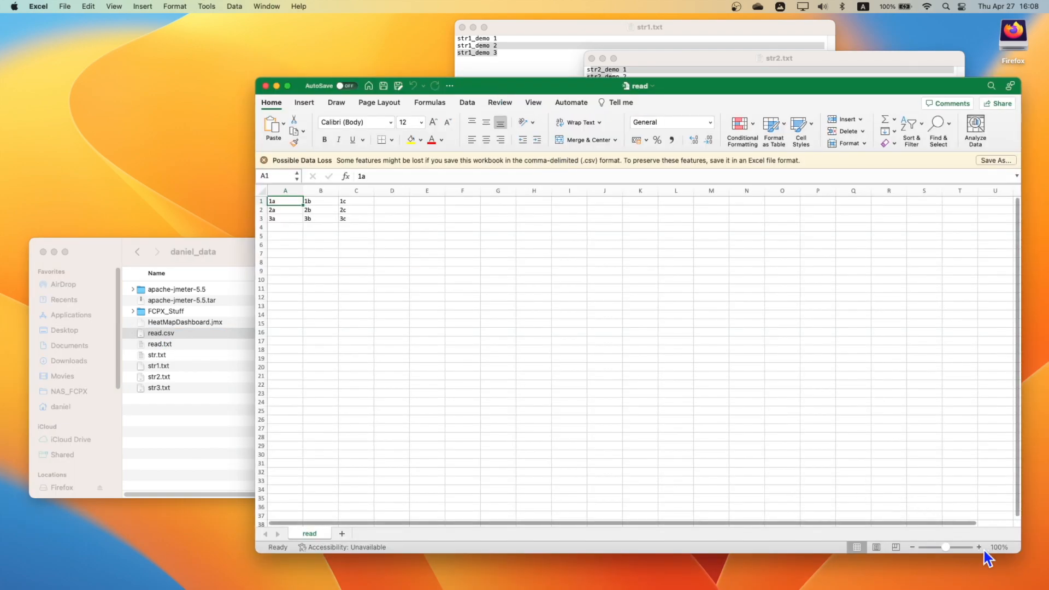
{"action": "left_click", "coordinate": [979, 546]}
{"action": "left_click", "coordinate": [979, 546]}
{"action": "left_click", "coordinate": [979, 547]}
{"action": "left_click", "coordinate": [979, 546]}
{"action": "left_click", "coordinate": [979, 547]}
{"action": "left_click", "coordinate": [979, 546]}
{"action": "left_click", "coordinate": [979, 546]}
{"action": "left_click", "coordinate": [978, 546]}
{"action": "left_click", "coordinate": [978, 547]}
{"action": "left_click", "coordinate": [344, 284]}
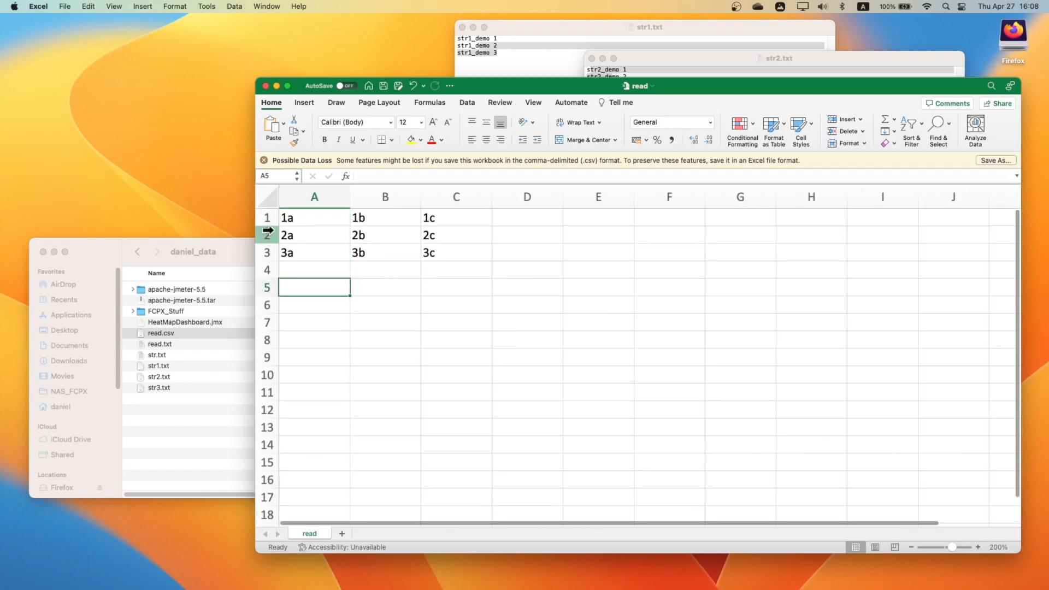
- Examine how read.csv's values are laid out across rows 1 to 3 and columns A to C
{"action": "left_click", "coordinate": [267, 218]}
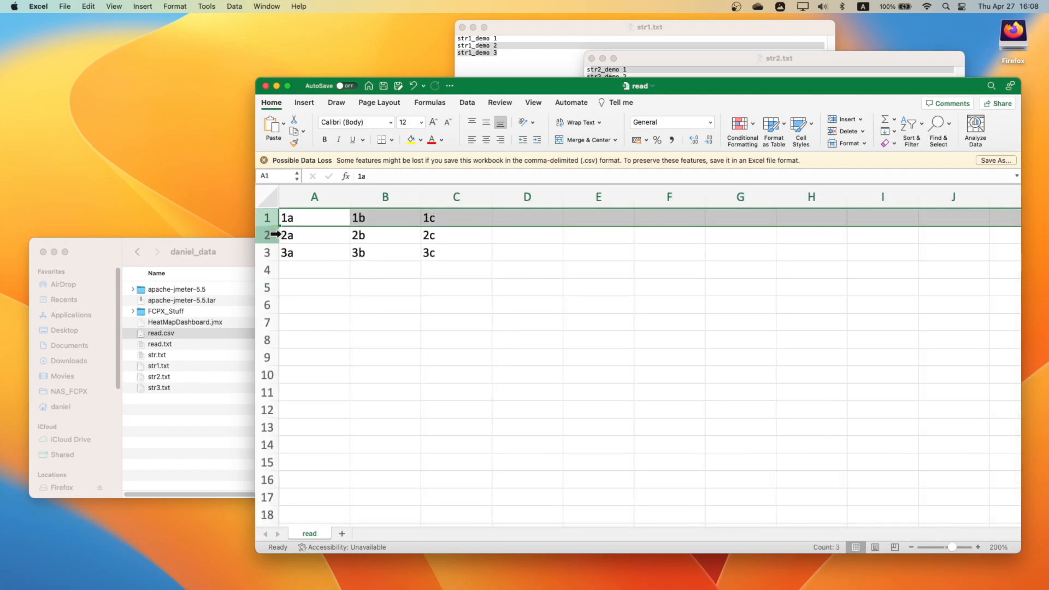
{"action": "left_click", "coordinate": [306, 218]}
{"action": "left_click", "coordinate": [358, 219]}
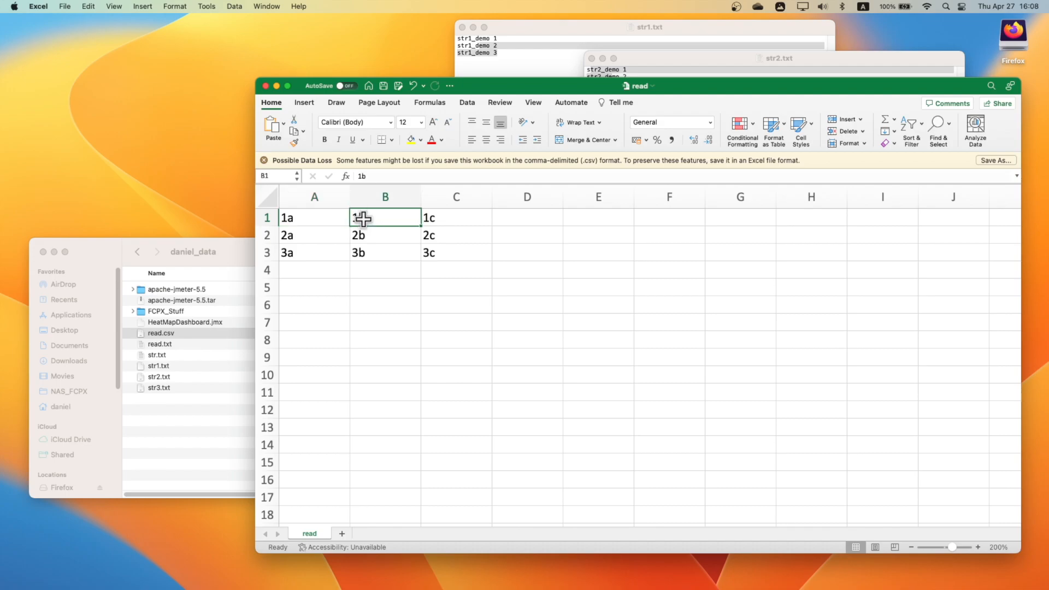
{"action": "left_click", "coordinate": [438, 216]}
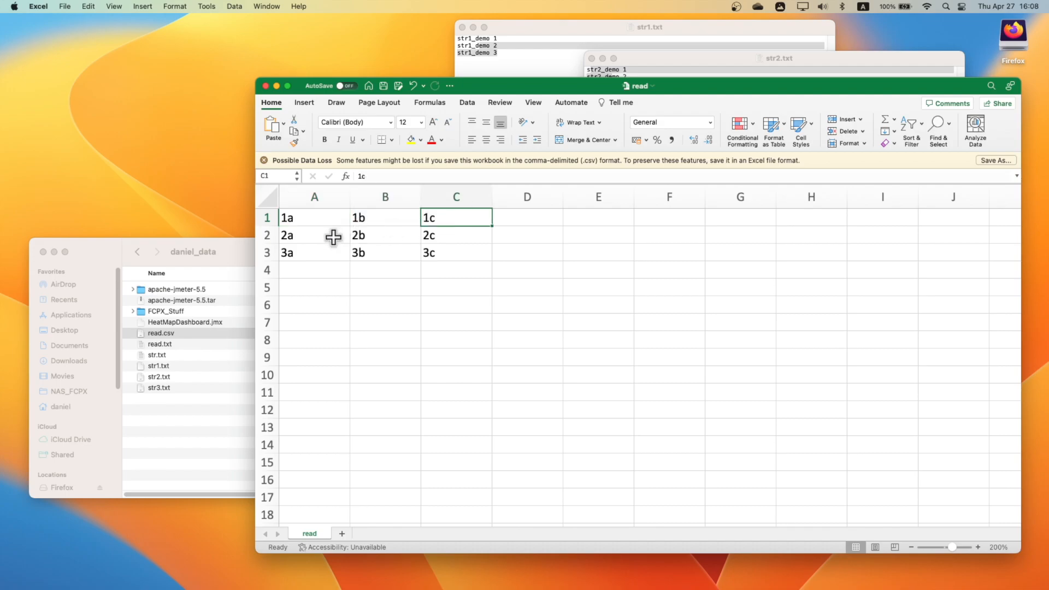
{"action": "left_click", "coordinate": [300, 236]}
{"action": "left_click", "coordinate": [366, 237]}
{"action": "left_click", "coordinate": [417, 235]}
{"action": "left_click", "coordinate": [297, 254]}
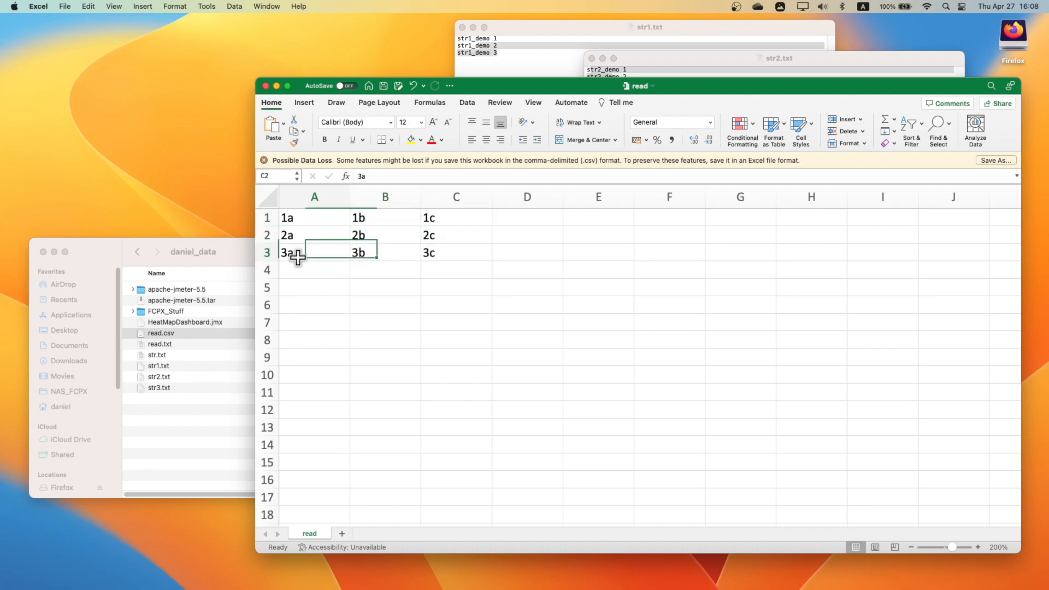
{"action": "left_click", "coordinate": [363, 253]}
{"action": "left_click", "coordinate": [432, 255]}
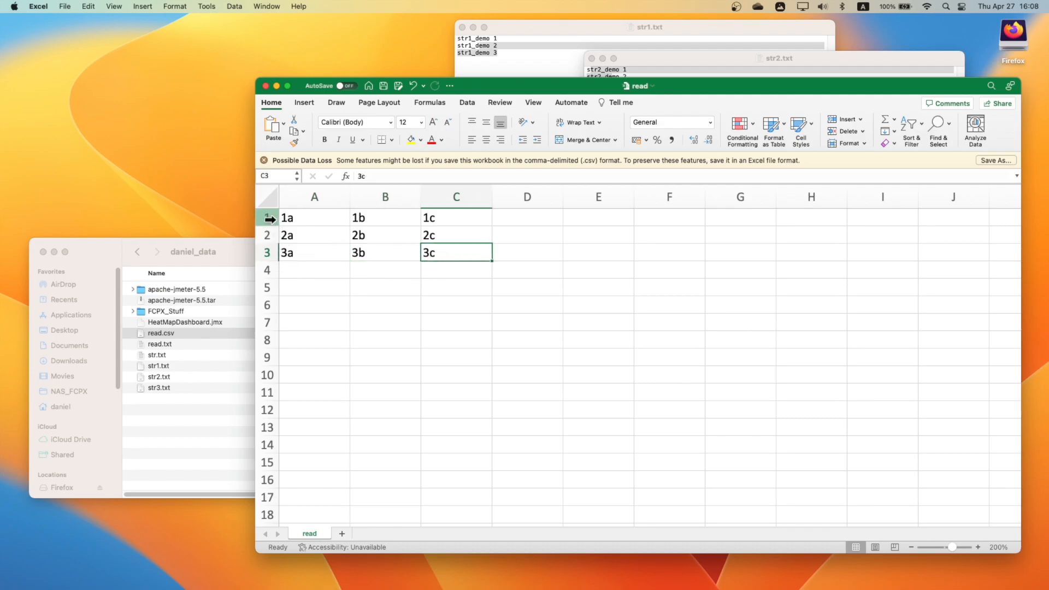
{"action": "left_click_drag", "start_coordinate": [268, 218], "coordinate": [268, 252]}
{"action": "left_click_drag", "start_coordinate": [313, 206], "coordinate": [421, 194]}
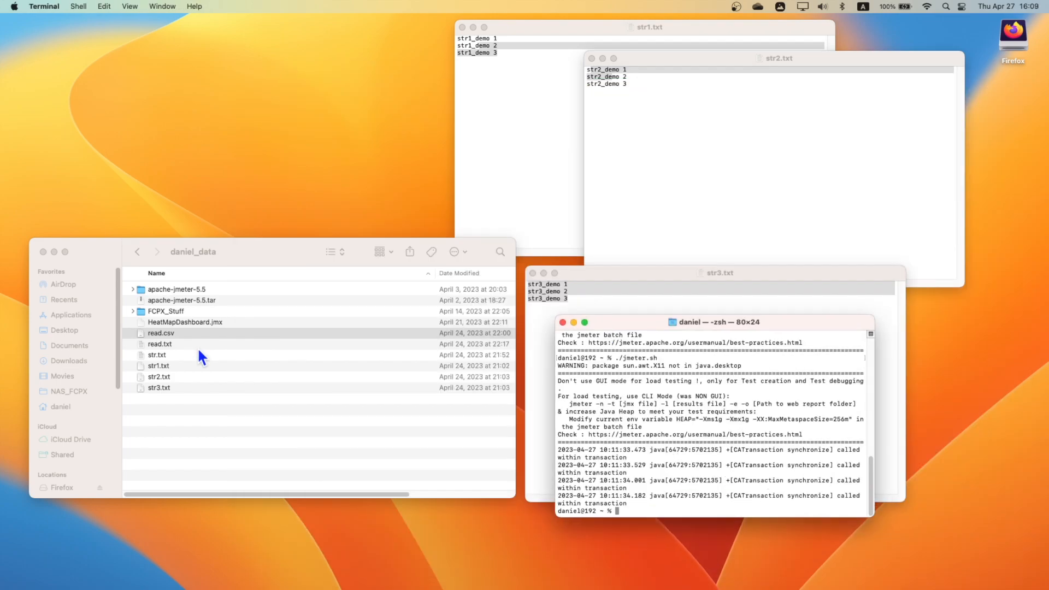
- Get read.csv's full path through Terminal and enter it as CSVRead's CSV file in JMeter's Function Helper
{"action": "left_click_drag", "start_coordinate": [171, 329], "coordinate": [702, 497]}
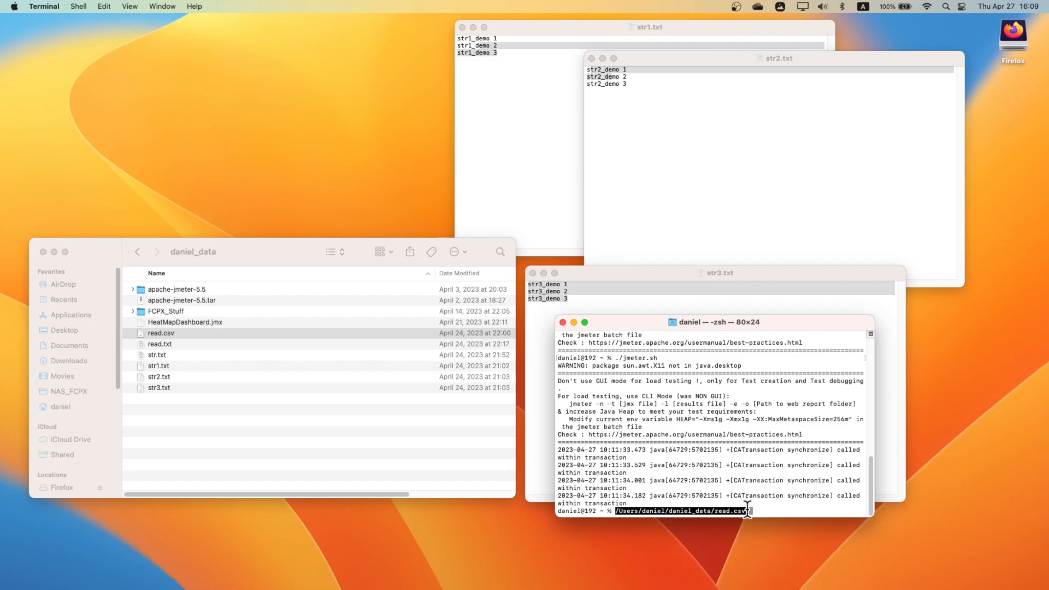
{"action": "left_click_drag", "start_coordinate": [751, 514], "coordinate": [604, 514]}
{"action": "key", "text": "super+c"}
{"action": "left_click", "coordinate": [573, 203]}
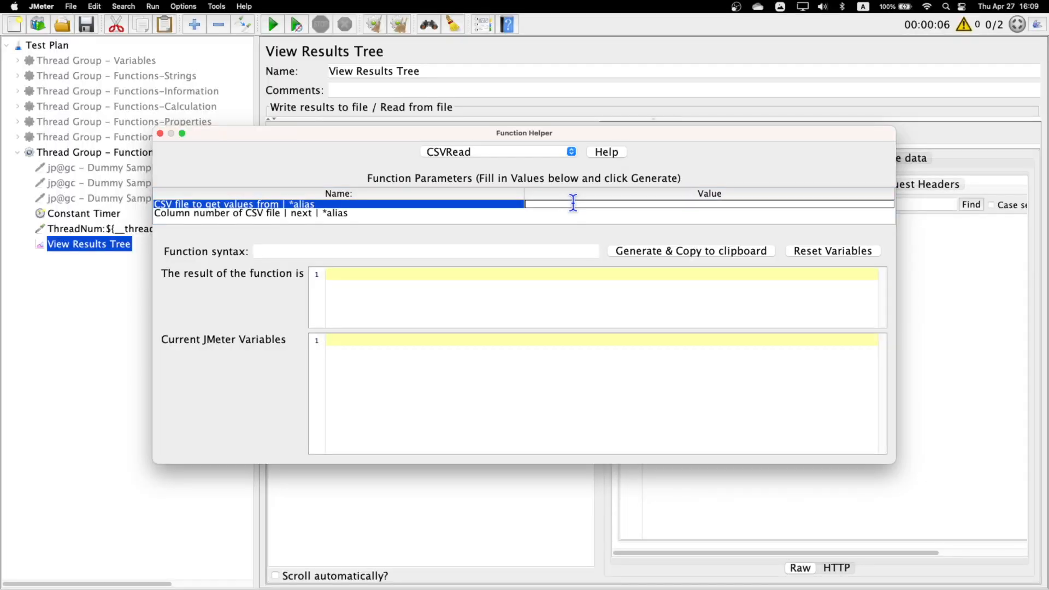
{"action": "key", "text": "super+v"}
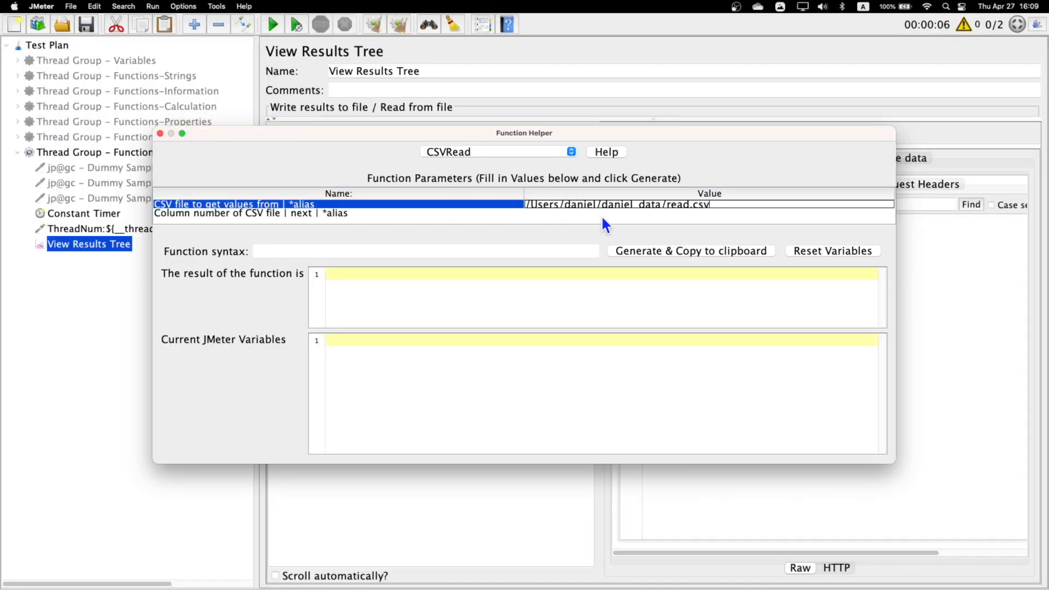
- Set CSVRead's column number to 0 and generate the function call to the clipboard
{"action": "left_click", "coordinate": [628, 214]}
{"action": "left_click", "coordinate": [612, 214]}
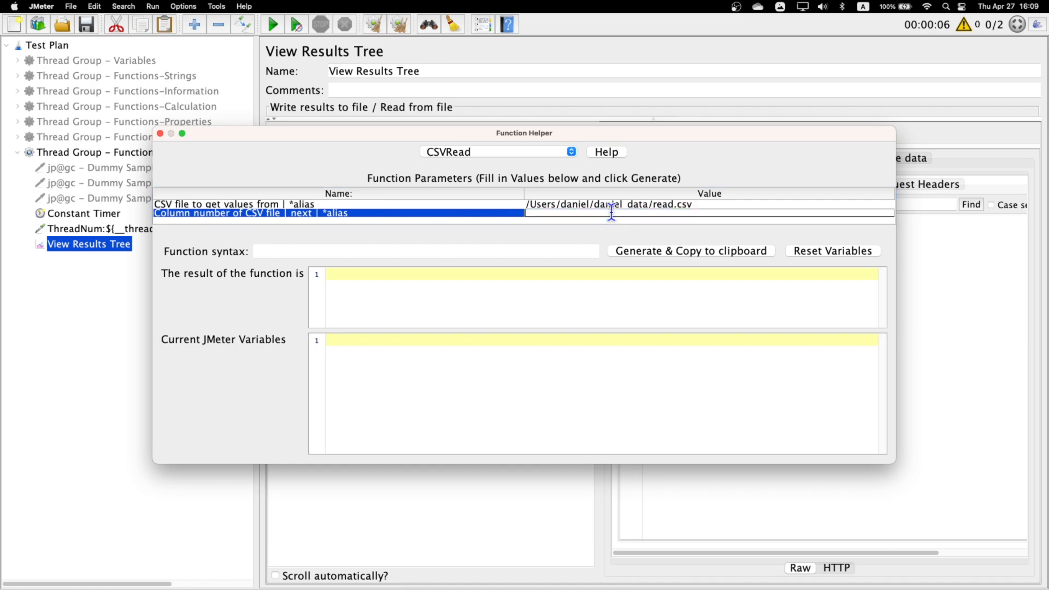
{"action": "type", "text": "0"}
{"action": "left_click", "coordinate": [668, 250]}
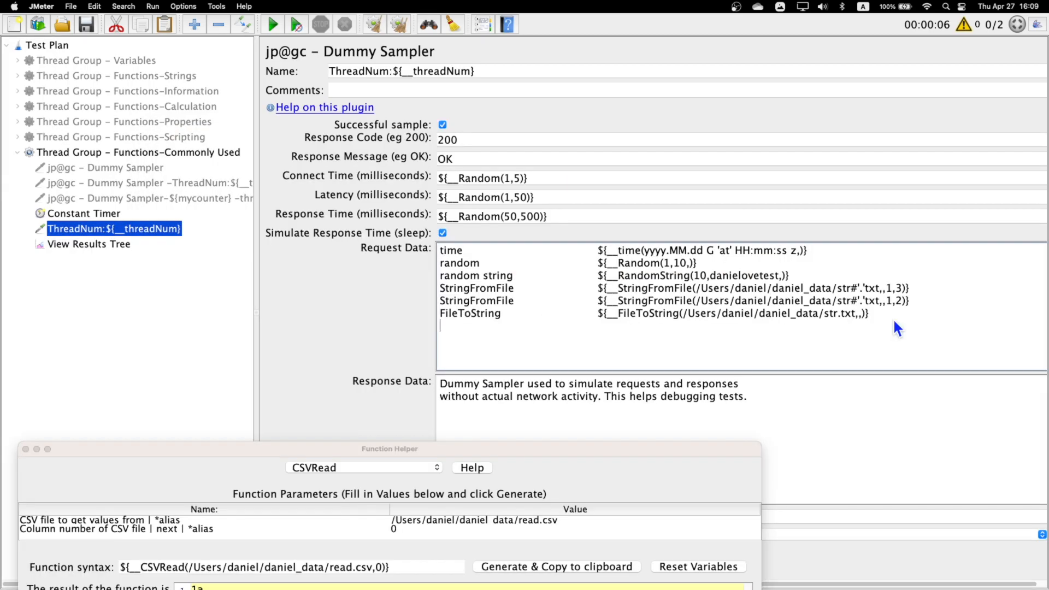
- Add a csvRead line with the generated call to the ThreadNum sampler's Request Data, and duplicate it with column number 1
{"action": "type", "text": "csvRead"}
{"action": "type", "text": "${__CSVRead(/Users/daniel/daniel_data/read.csv,0)}"}
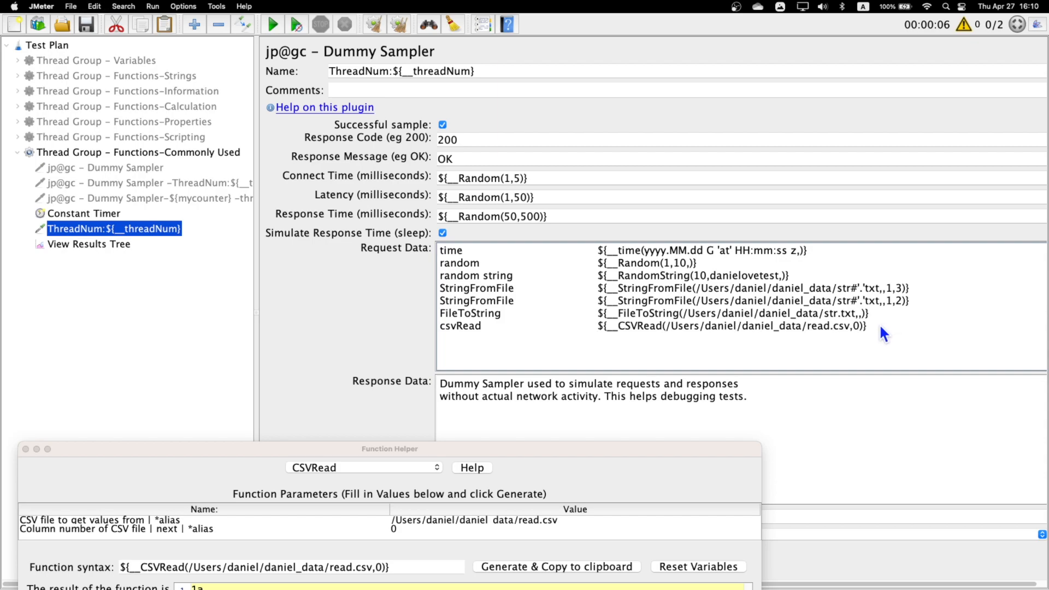
{"action": "left_click_drag", "start_coordinate": [879, 323], "coordinate": [498, 332]}
{"action": "key", "text": "super+c"}
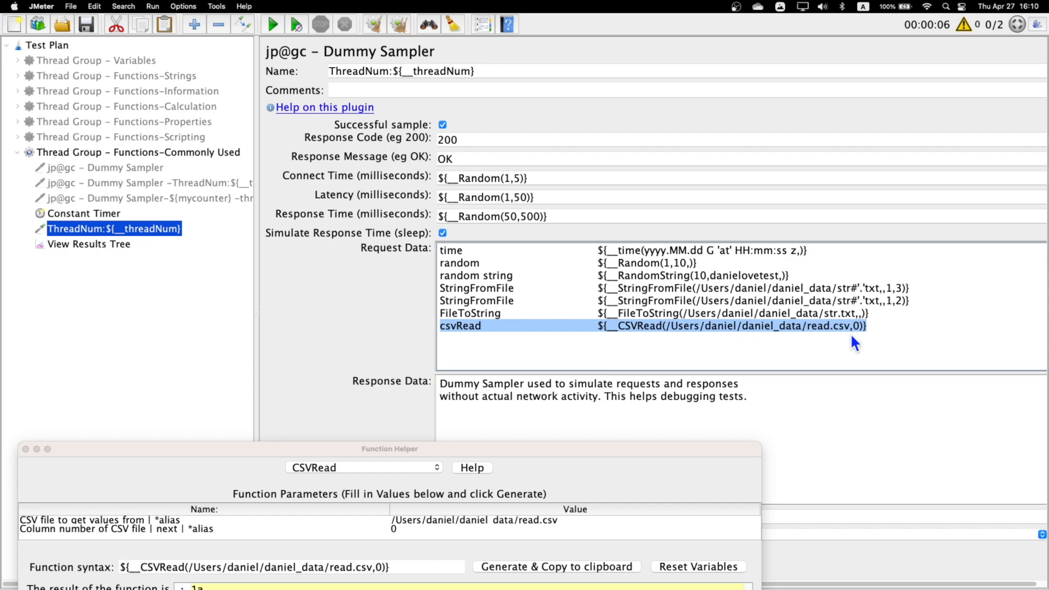
{"action": "left_click", "coordinate": [891, 325]}
{"action": "key", "text": "Return"}
{"action": "key", "text": "super+v"}
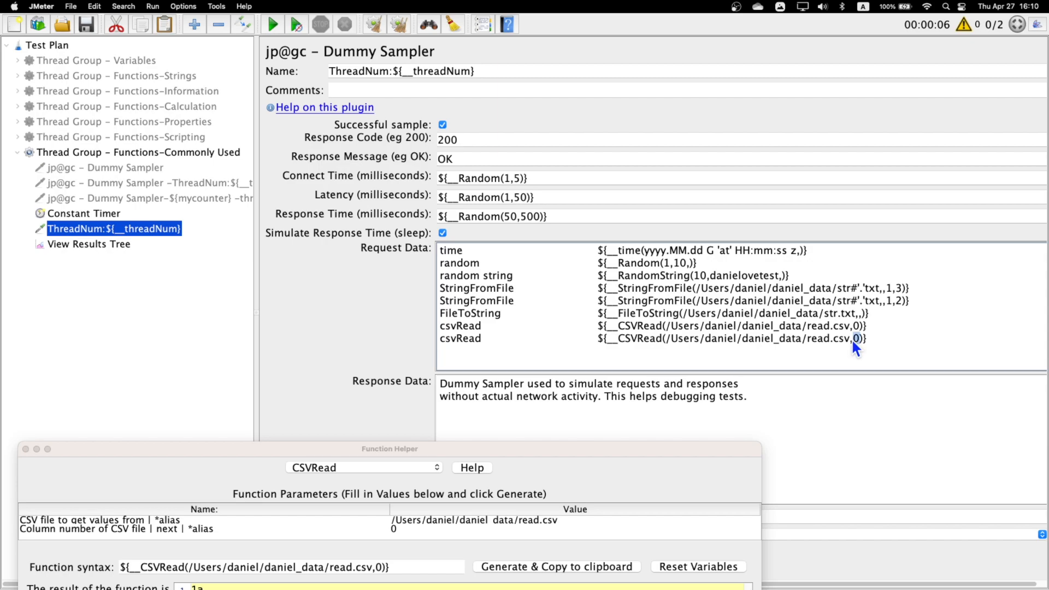
{"action": "left_click_drag", "start_coordinate": [871, 343], "coordinate": [443, 344]}
{"action": "left_click", "coordinate": [902, 342]}
- Repeat the column 0 and column 1 csvRead lines below, add one more column 1 line, and move the Function Helper clear of them
{"action": "left_click_drag", "start_coordinate": [899, 342], "coordinate": [429, 328]}
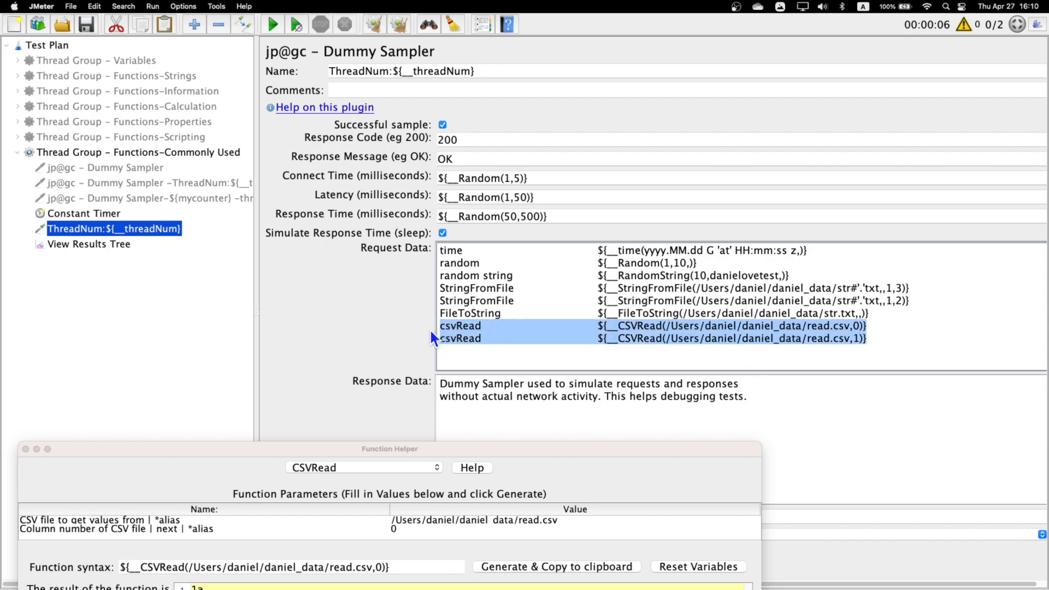
{"action": "left_click", "coordinate": [861, 355]}
{"action": "key", "text": "super+v"}
{"action": "left_click_drag", "start_coordinate": [587, 451], "coordinate": [670, 200]}
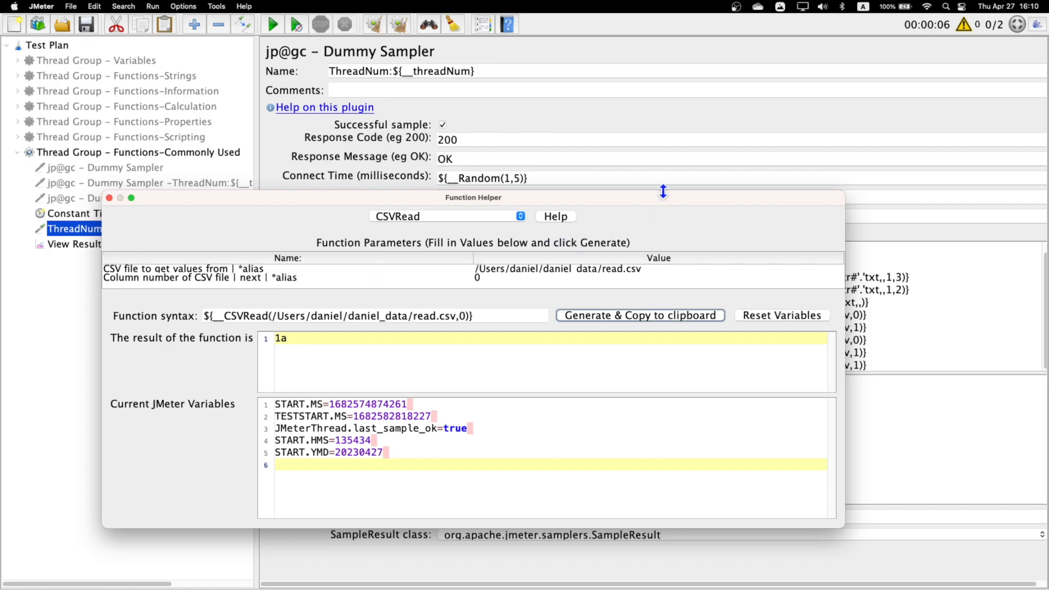
{"action": "left_click_drag", "start_coordinate": [679, 202], "coordinate": [689, 443]}
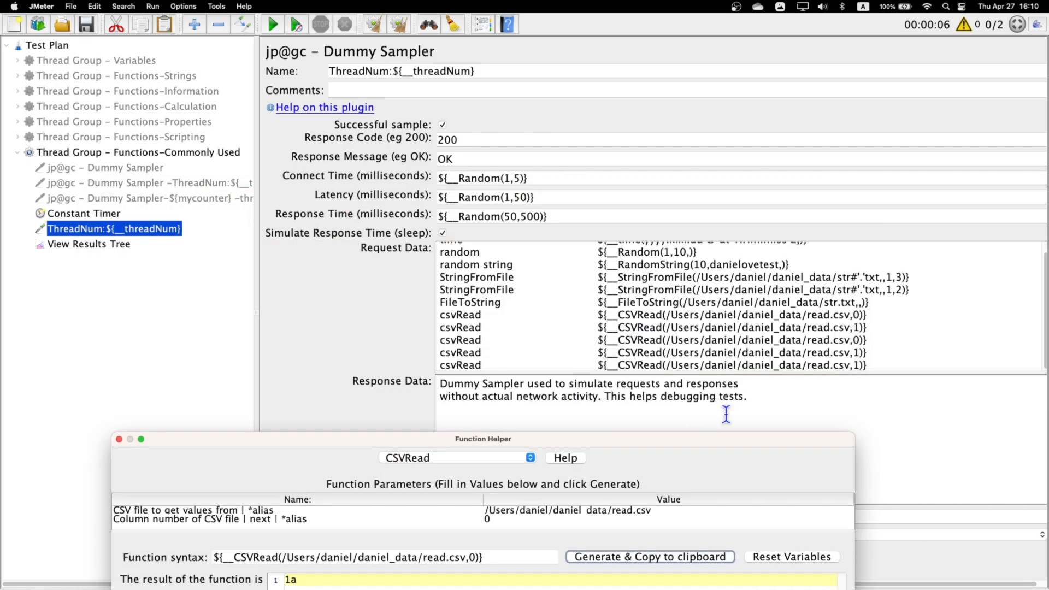
- Change the last csvRead call's column argument to next and add another csvRead line for column 0 below it
{"action": "left_click", "coordinate": [854, 365]}
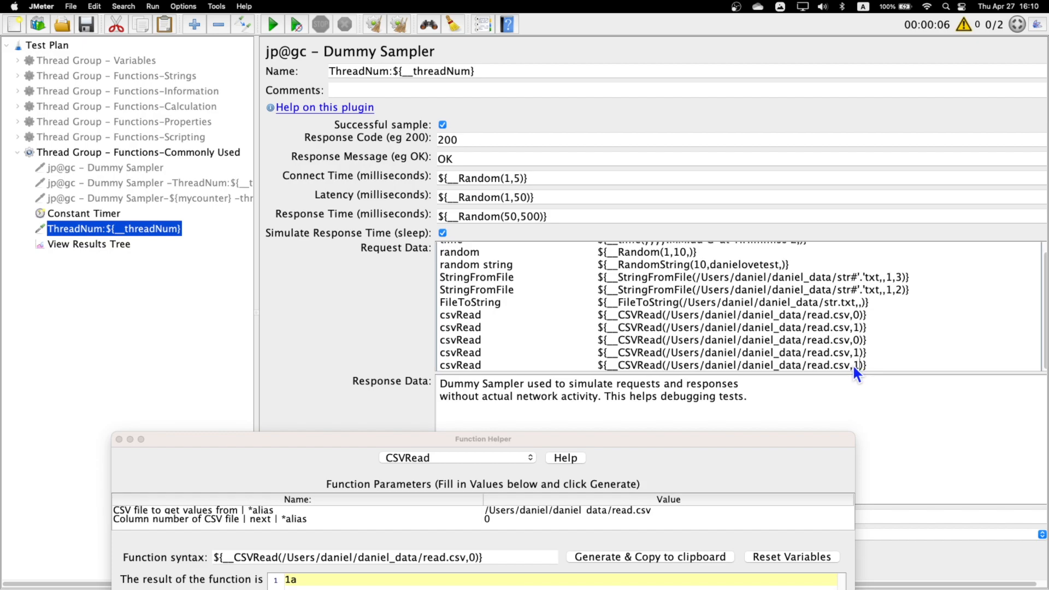
{"action": "type", "text": "next"}
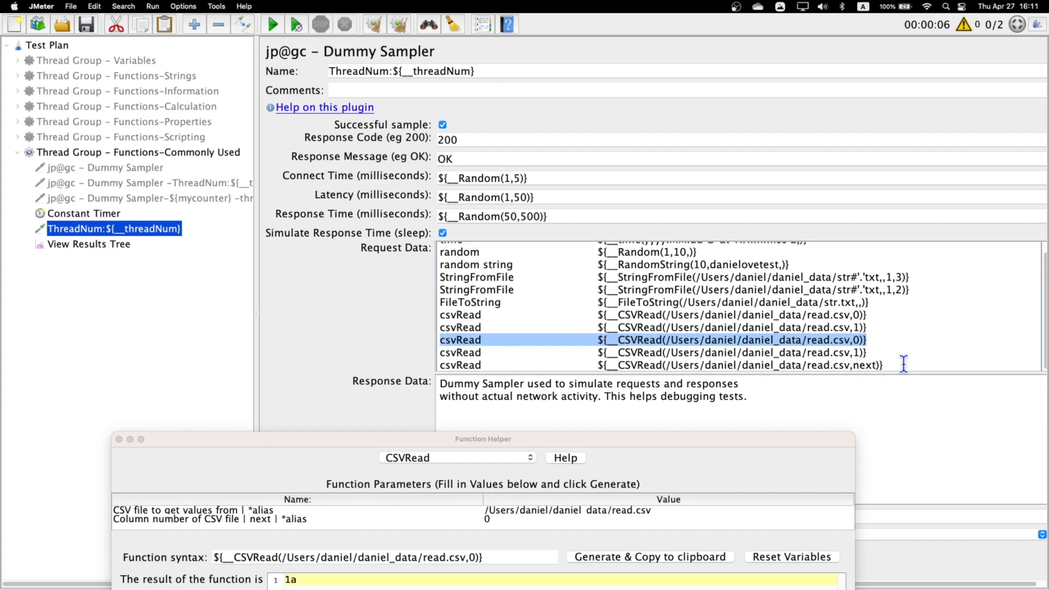
{"action": "key", "text": "Return"}
{"action": "key", "text": "super+v"}
- Set the Commonly Used thread group to 1 thread and a loop count of 1
{"action": "left_click", "coordinate": [158, 152]}
{"action": "left_click_drag", "start_coordinate": [444, 181], "coordinate": [371, 182]}
{"action": "type", "text": "1"}
{"action": "double_click", "coordinate": [440, 216]}
{"action": "type", "text": "1"}
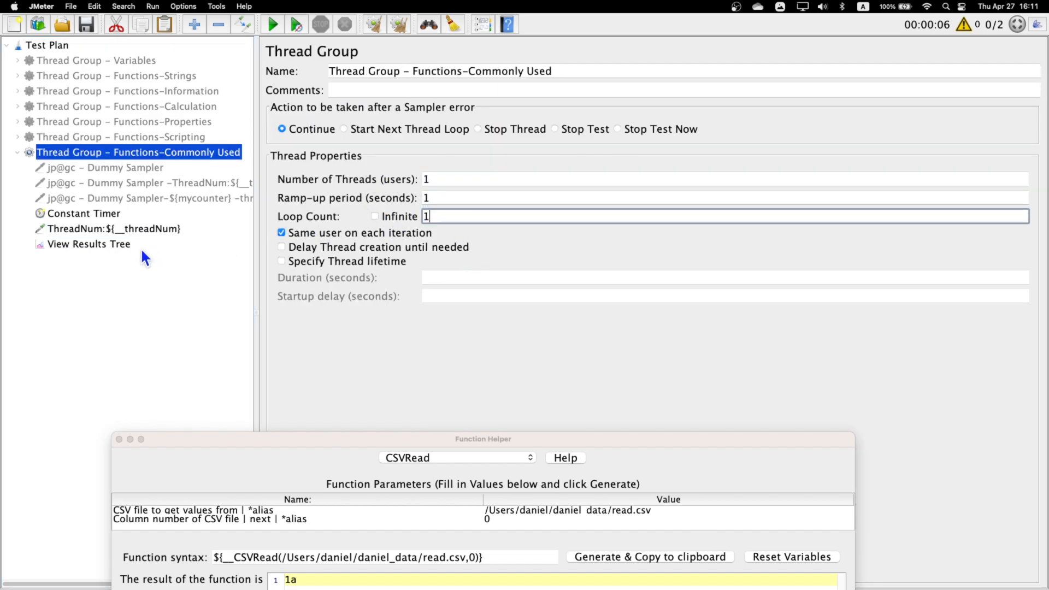
- Clear the previous results in View Results Tree and run the test
{"action": "left_click", "coordinate": [114, 243]}
{"action": "left_click", "coordinate": [400, 25]}
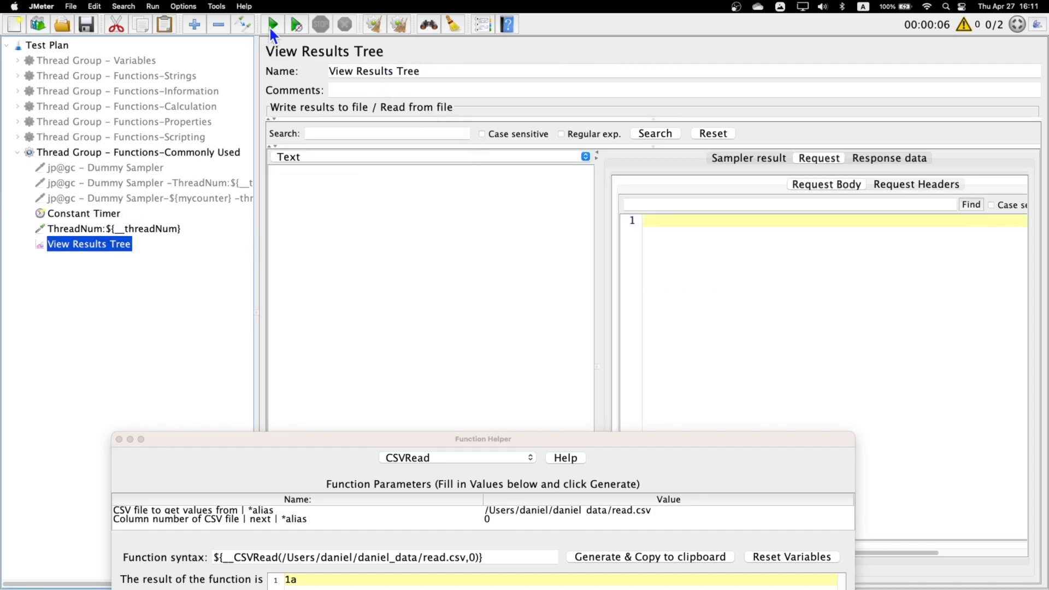
{"action": "left_click", "coordinate": [269, 26]}
- Check the first two csvRead values in the ThreadNum:1 request body against the calls in the sampler's Request Data
{"action": "left_click", "coordinate": [333, 177]}
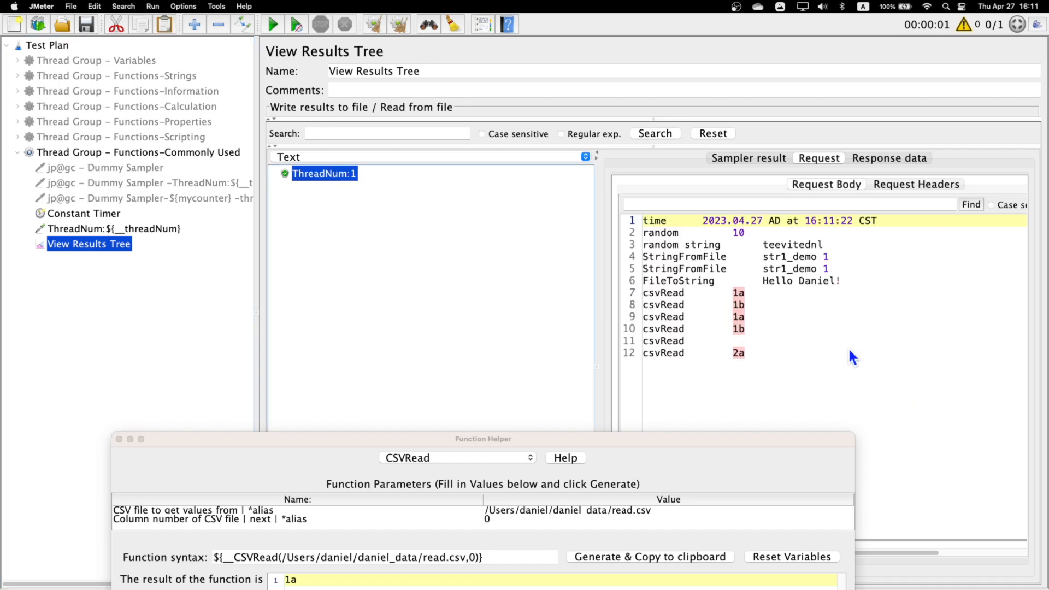
{"action": "left_click", "coordinate": [663, 296]}
{"action": "left_click_drag", "start_coordinate": [684, 292], "coordinate": [640, 293]}
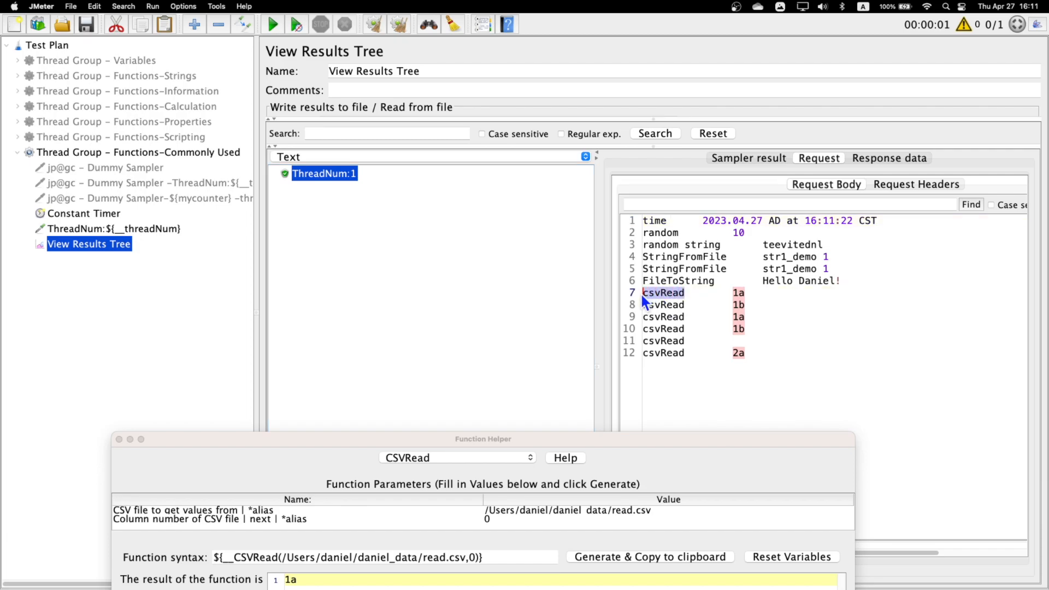
{"action": "left_click", "coordinate": [100, 230]}
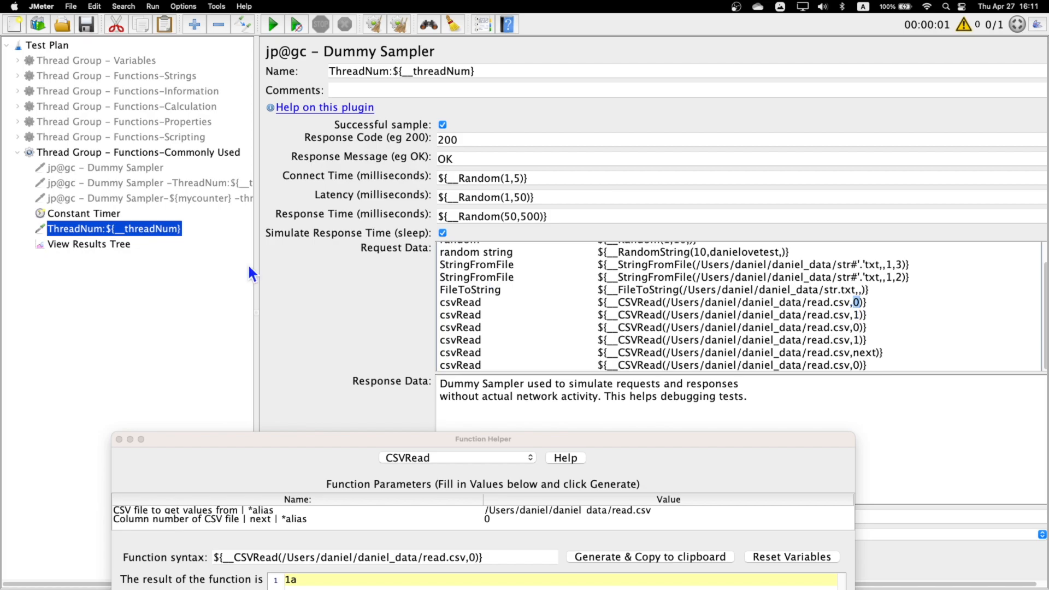
{"action": "left_click", "coordinate": [99, 245]}
{"action": "left_click_drag", "start_coordinate": [754, 295], "coordinate": [731, 293]}
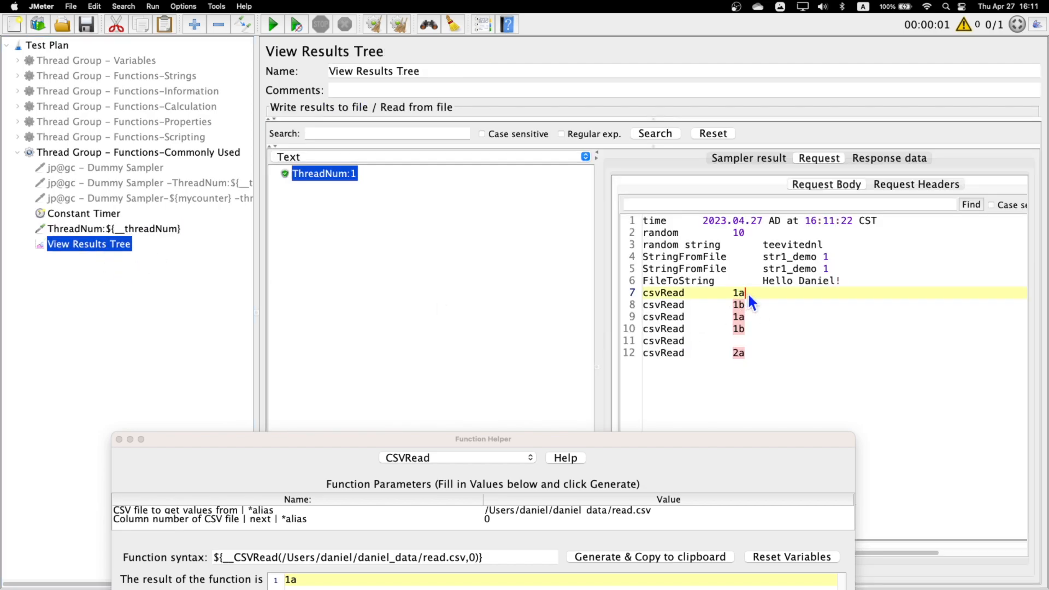
{"action": "double_click", "coordinate": [682, 304]}
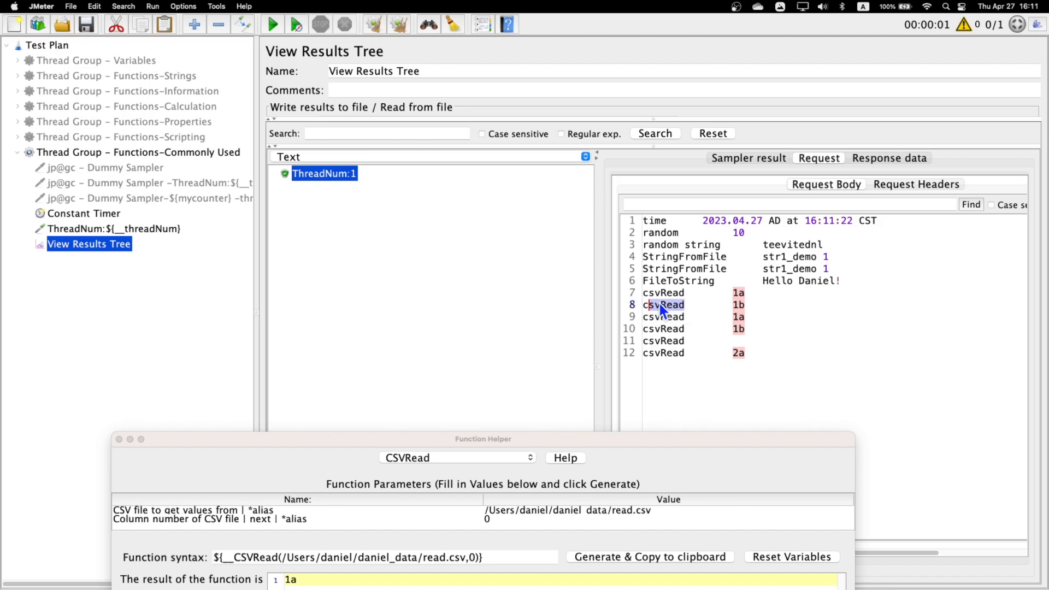
{"action": "left_click", "coordinate": [748, 304]}
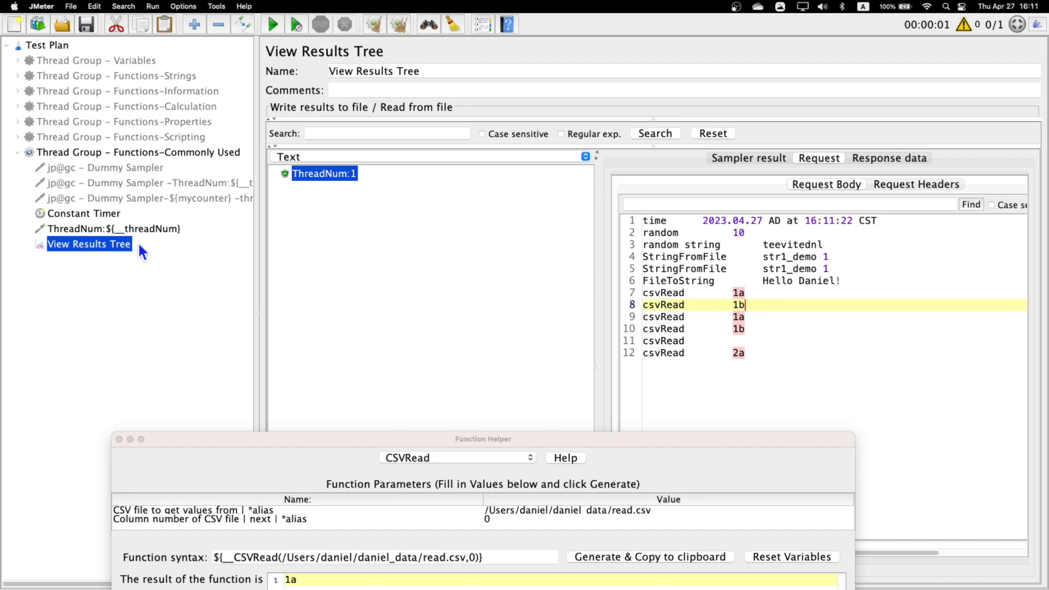
- Compare the second csvRead call in the sampler's Request Data with its value in the ThreadNum:1 request body
{"action": "left_click", "coordinate": [164, 230]}
{"action": "left_click", "coordinate": [856, 315]}
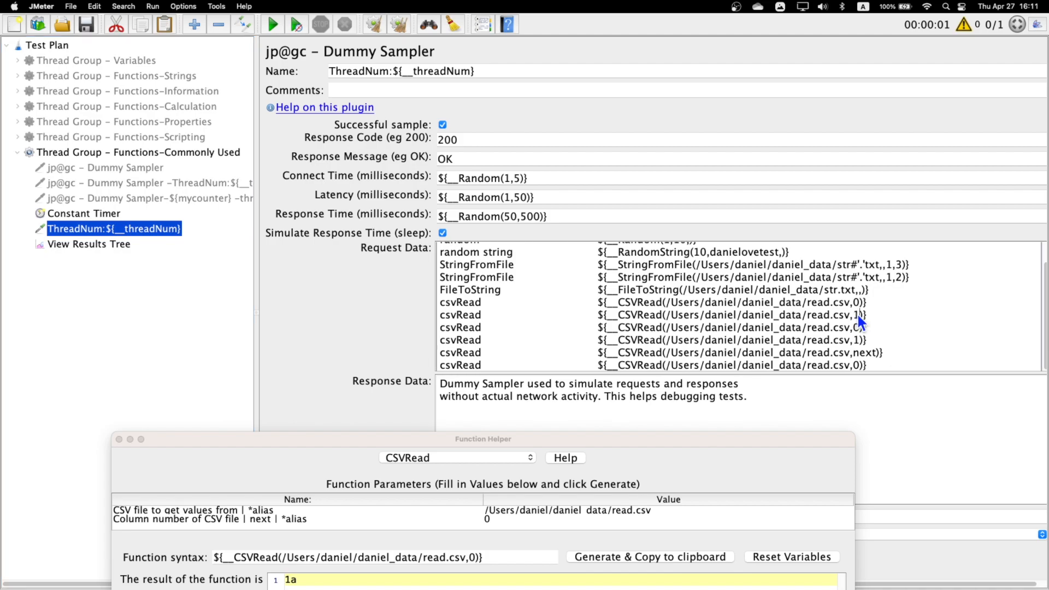
{"action": "left_click", "coordinate": [90, 247]}
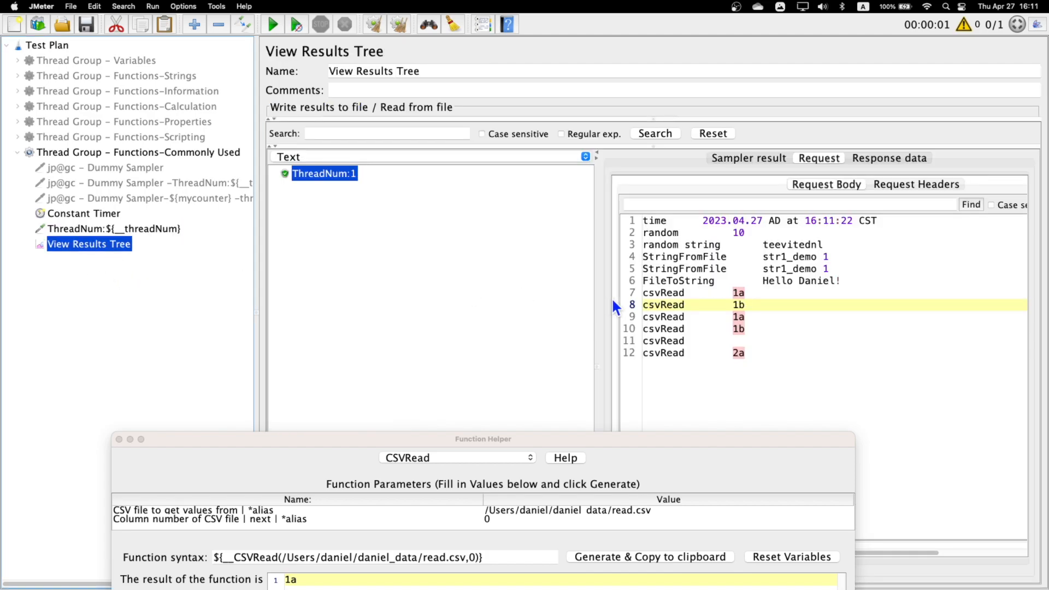
{"action": "left_click_drag", "start_coordinate": [754, 304], "coordinate": [736, 306]}
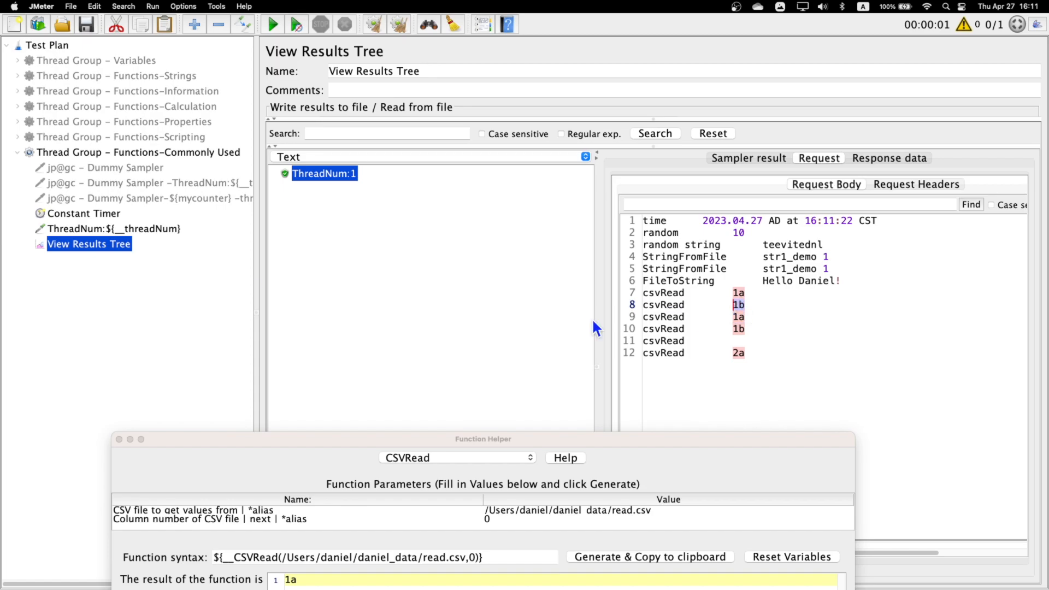
- Compare the third and fourth csvRead calls in the sampler's Request Data with their values in the request body
{"action": "left_click", "coordinate": [107, 229]}
{"action": "mouse_move", "coordinate": [869, 329]}
{"action": "left_mouse_down"}
{"action": "mouse_move", "coordinate": [793, 329]}
{"action": "mouse_move", "coordinate": [872, 330]}
{"action": "left_mouse_up"}
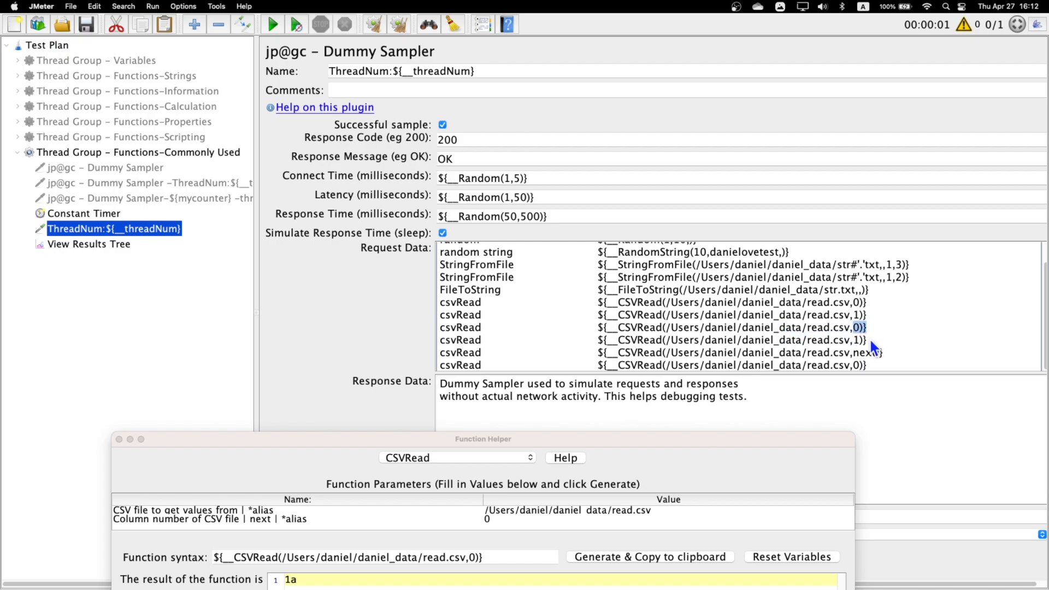
{"action": "left_click_drag", "start_coordinate": [849, 338], "coordinate": [843, 333]}
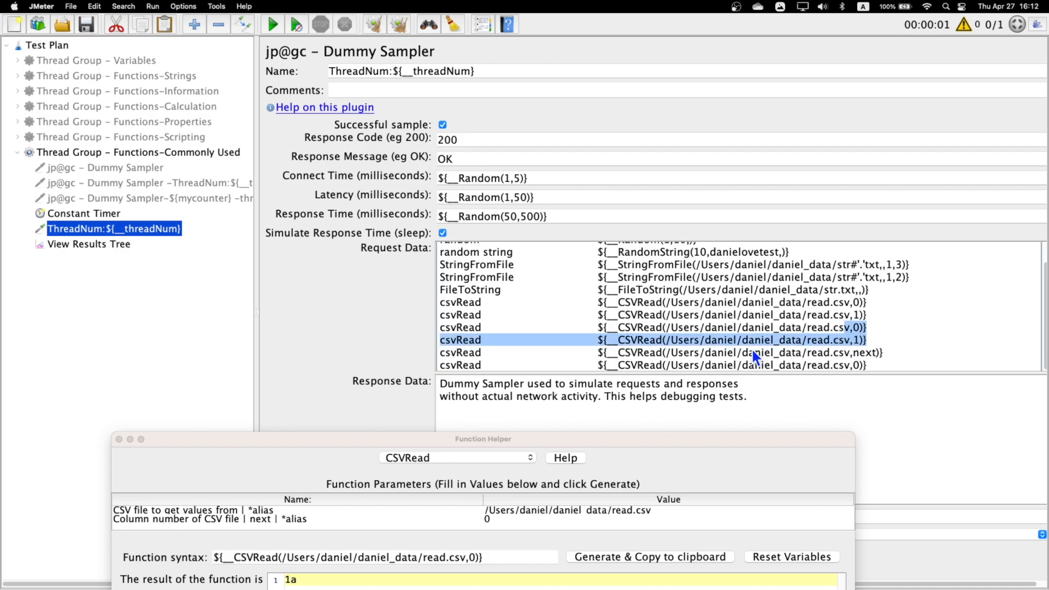
{"action": "left_click", "coordinate": [109, 245]}
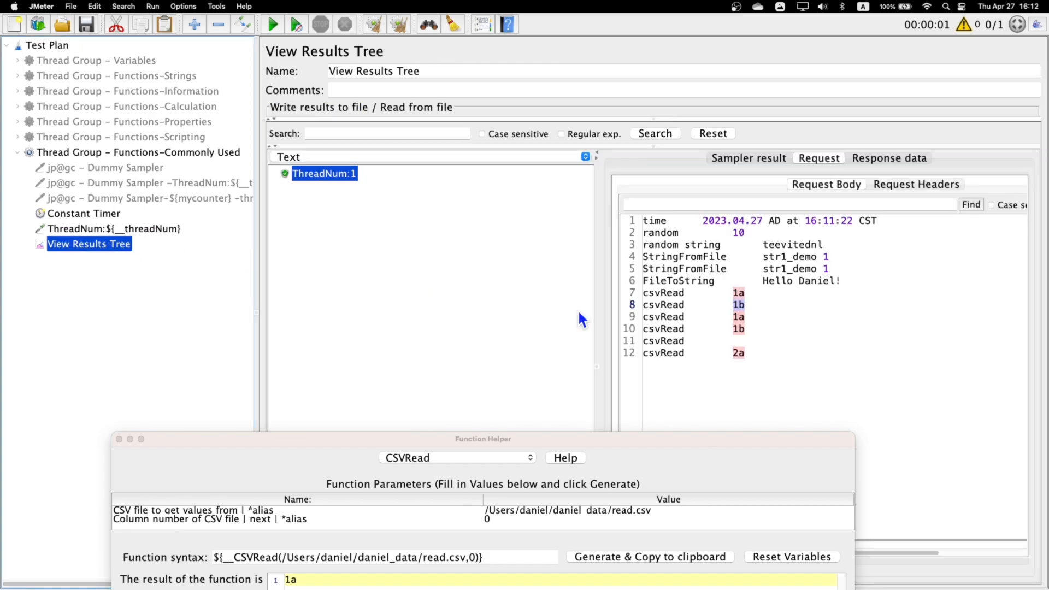
{"action": "double_click", "coordinate": [736, 328]}
{"action": "left_click_drag", "start_coordinate": [768, 328], "coordinate": [637, 288]}
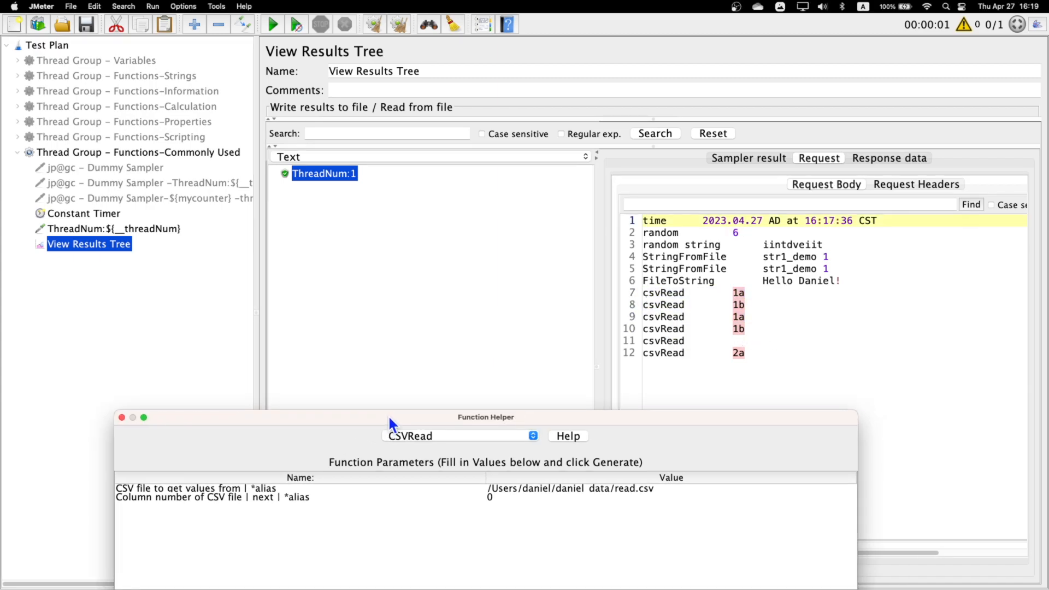
- Compare the fifth csvRead result line with its next call and with the column parameter in the Function Helper
{"action": "left_click_drag", "start_coordinate": [691, 340], "coordinate": [638, 340]}
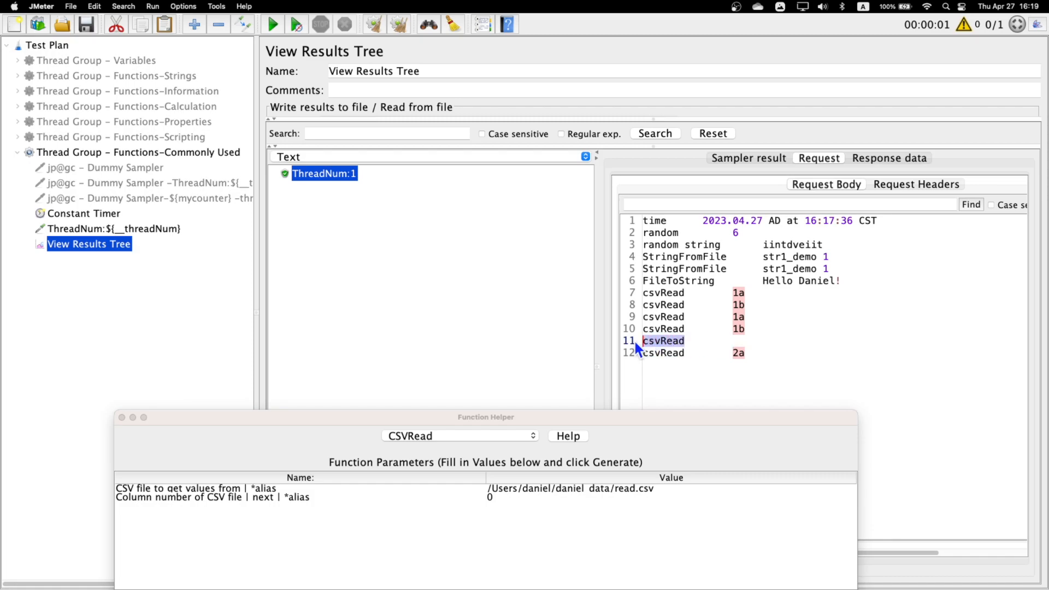
{"action": "left_click", "coordinate": [742, 339]}
{"action": "left_click", "coordinate": [127, 229]}
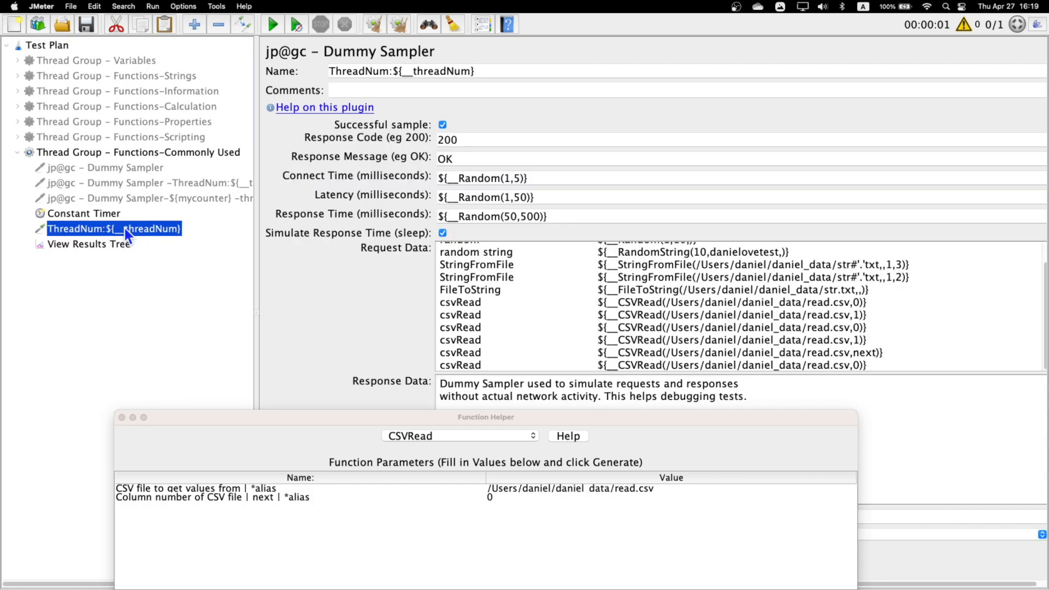
{"action": "left_click_drag", "start_coordinate": [854, 353], "coordinate": [875, 355]}
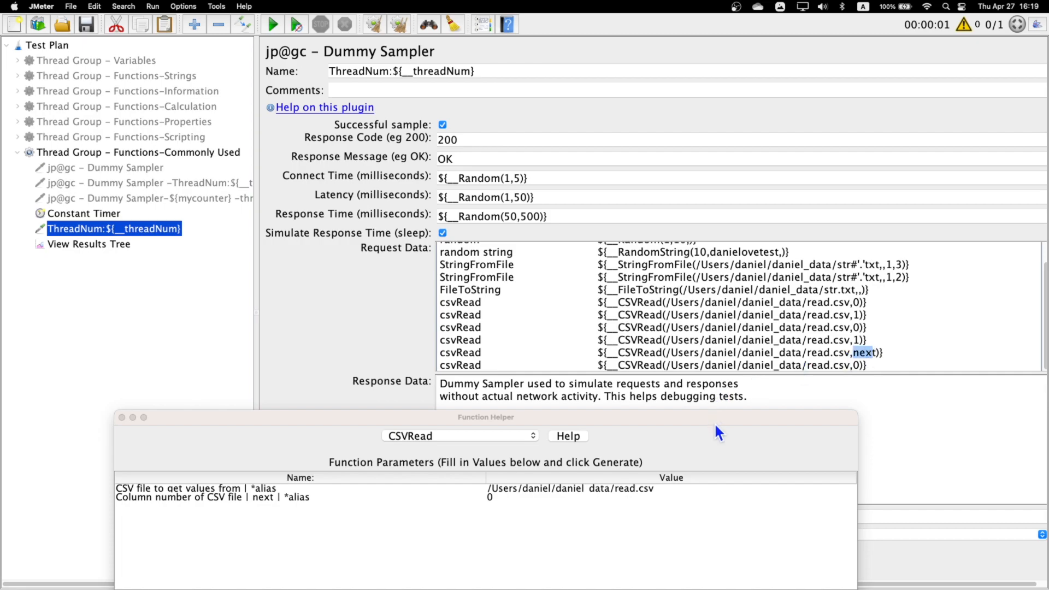
{"action": "left_click_drag", "start_coordinate": [715, 426], "coordinate": [700, 201]}
{"action": "left_click", "coordinate": [242, 276]}
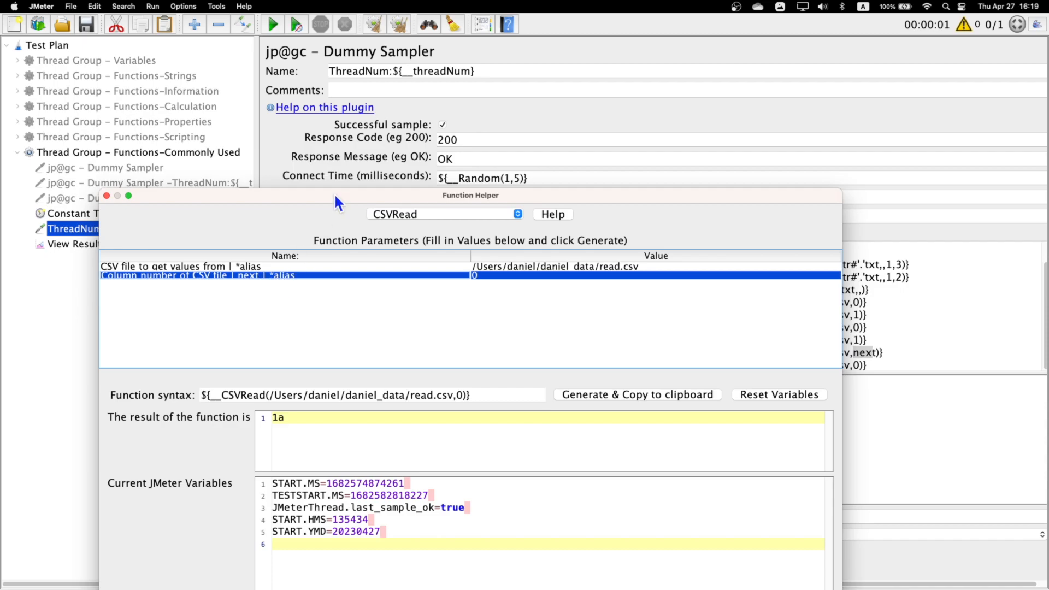
{"action": "left_click_drag", "start_coordinate": [333, 192], "coordinate": [352, 418]}
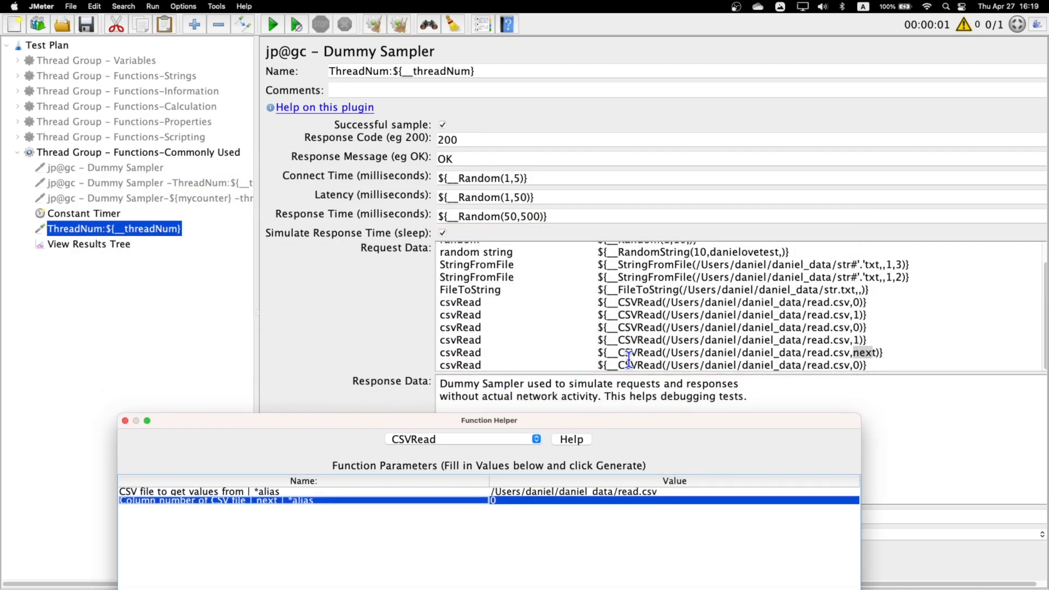
- Remove the fifth csvRead label and line break so the next call directly follows the column 1 call on the line above
{"action": "left_click", "coordinate": [613, 354]}
{"action": "left_click_drag", "start_coordinate": [886, 353], "coordinate": [733, 354]}
{"action": "left_click_drag", "start_coordinate": [596, 353], "coordinate": [487, 351]}
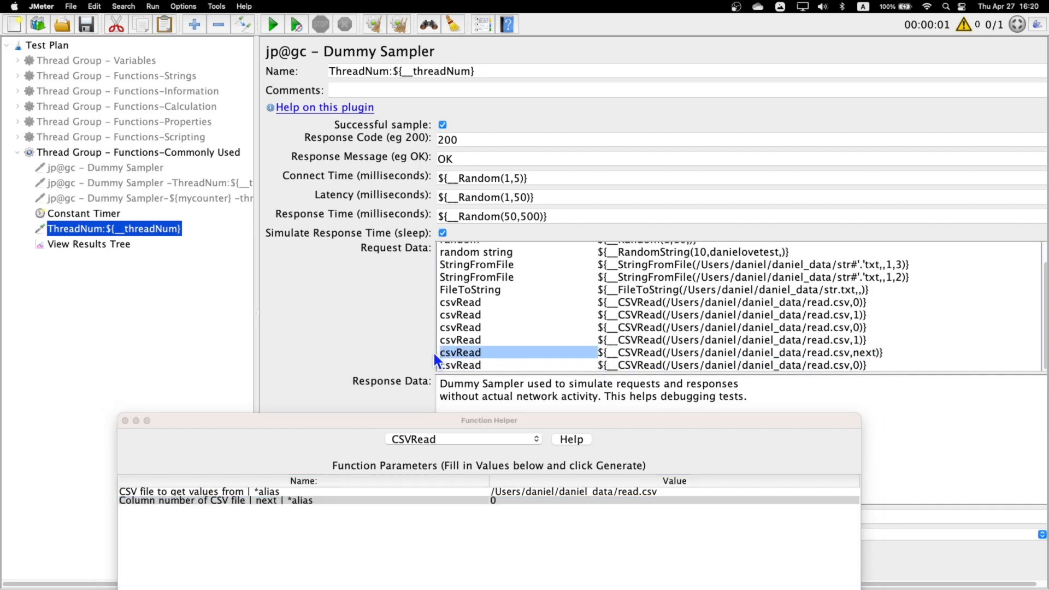
{"action": "key", "text": "BackSpace"}
{"action": "key", "text": "BackSpace"}
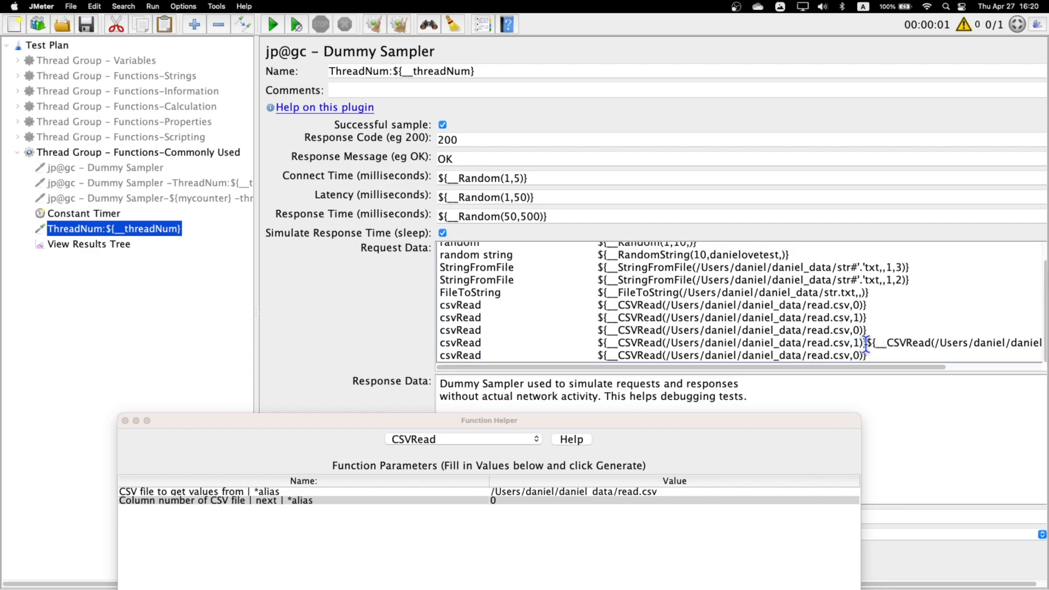
{"action": "left_click_drag", "start_coordinate": [605, 343], "coordinate": [862, 343]}
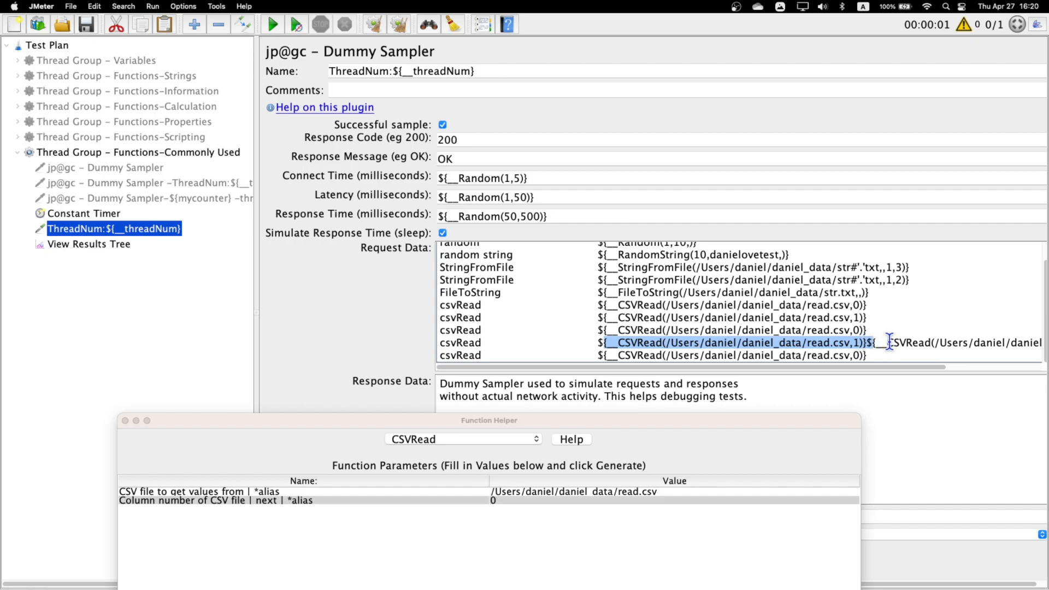
{"action": "left_click", "coordinate": [887, 343]}
{"action": "left_click_drag", "start_coordinate": [871, 343], "coordinate": [1023, 343]}
- Run the test again and open the request body of the new ThreadNum:1 result
{"action": "left_click", "coordinate": [107, 243]}
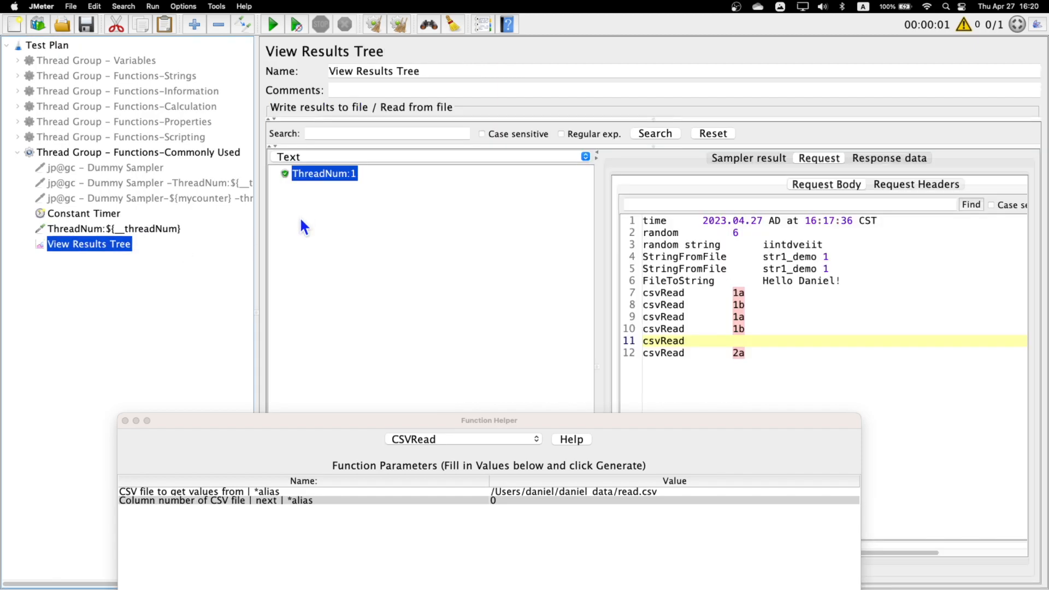
{"action": "left_click", "coordinate": [271, 28]}
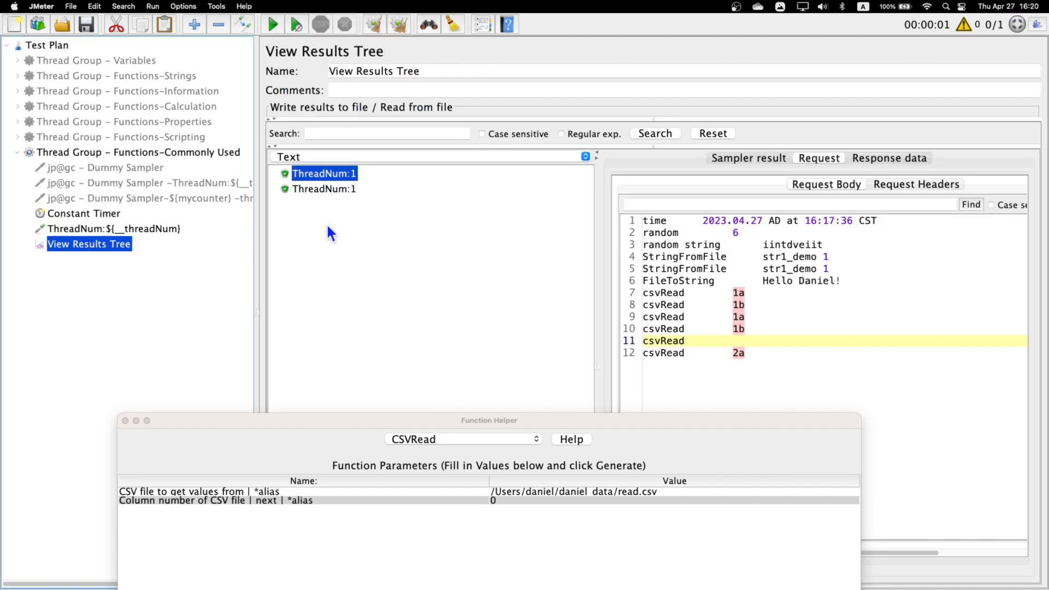
{"action": "left_click", "coordinate": [335, 195]}
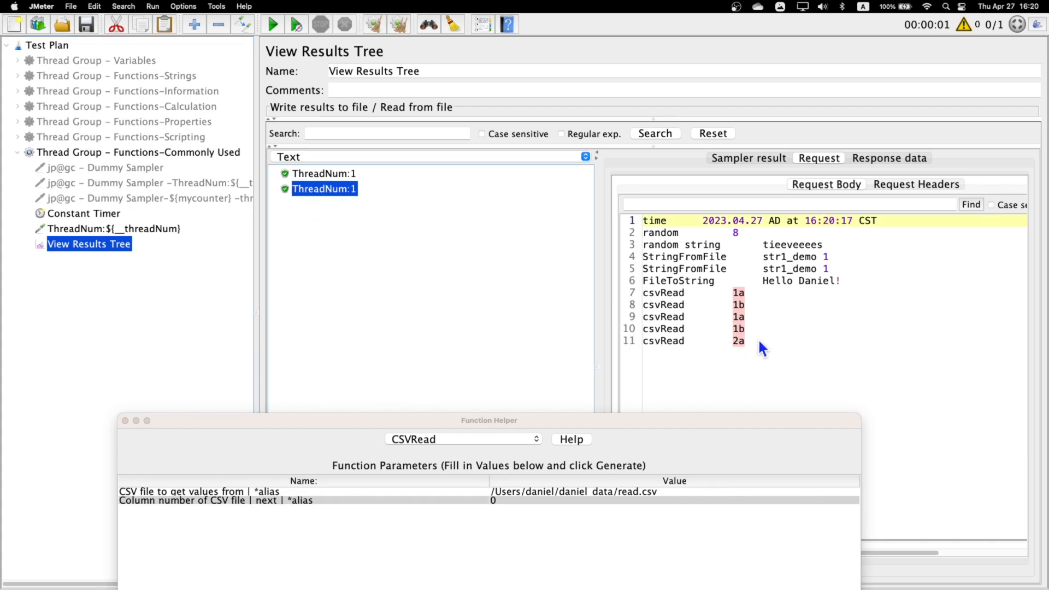
- Review the first four csvRead values in the new result and compare them with the rows of read.csv in Excel
{"action": "left_click_drag", "start_coordinate": [643, 293], "coordinate": [752, 334]}
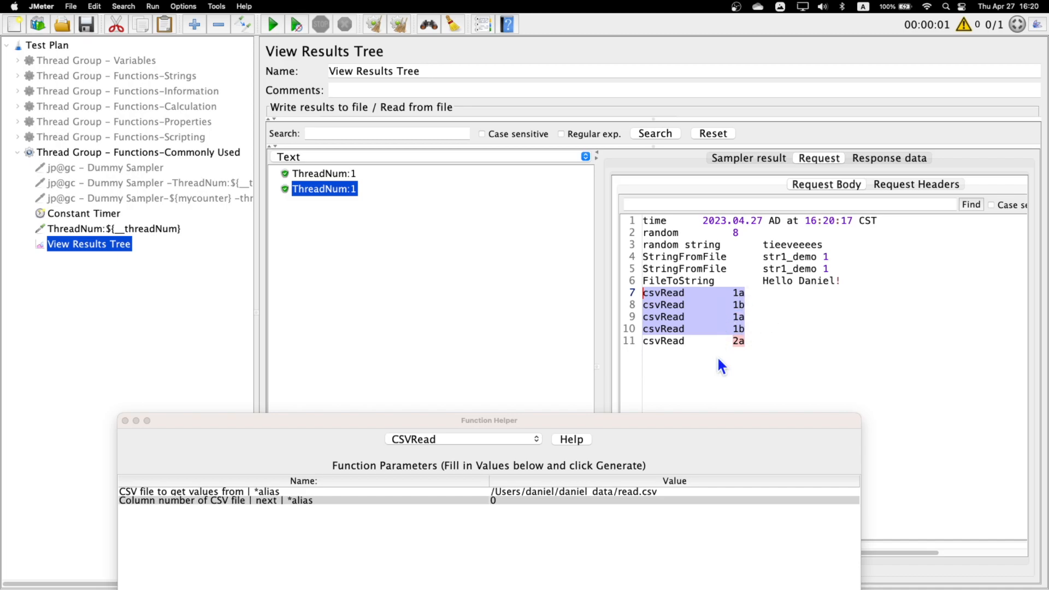
{"action": "key", "text": "ctrl+Right"}
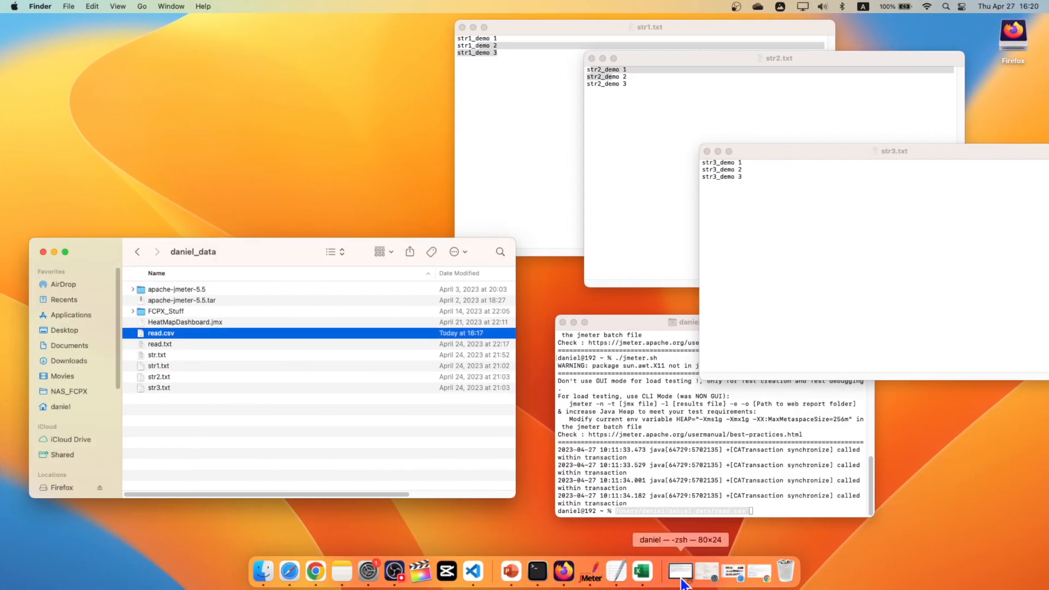
{"action": "left_click", "coordinate": [642, 572]}
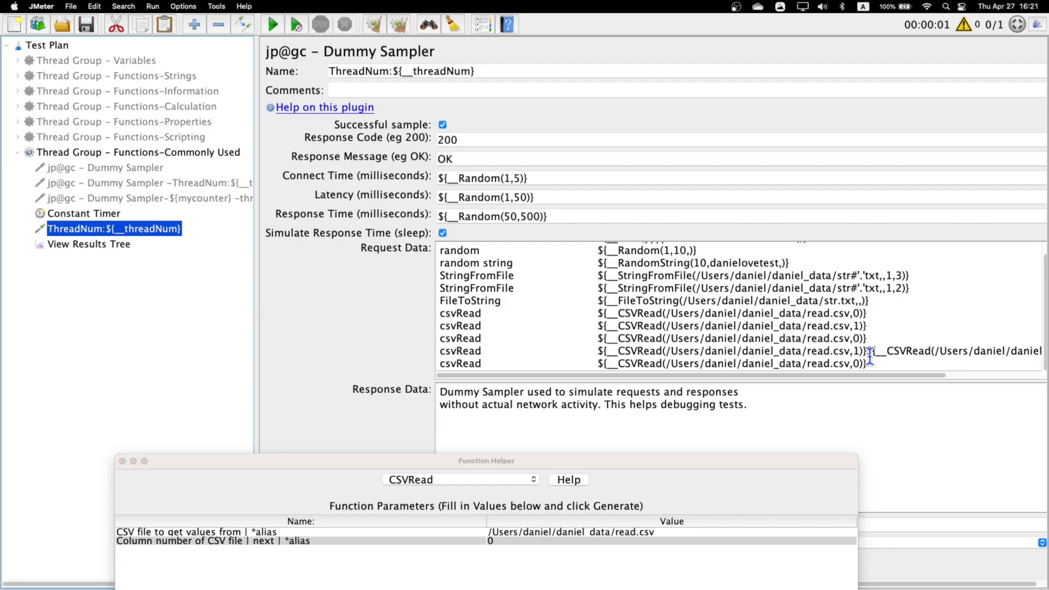
- Back in JMeter's sampler, examine the joined column 1 and next calls and the final column 0 csvRead line
{"action": "left_click_drag", "start_coordinate": [598, 351], "coordinate": [864, 351]}
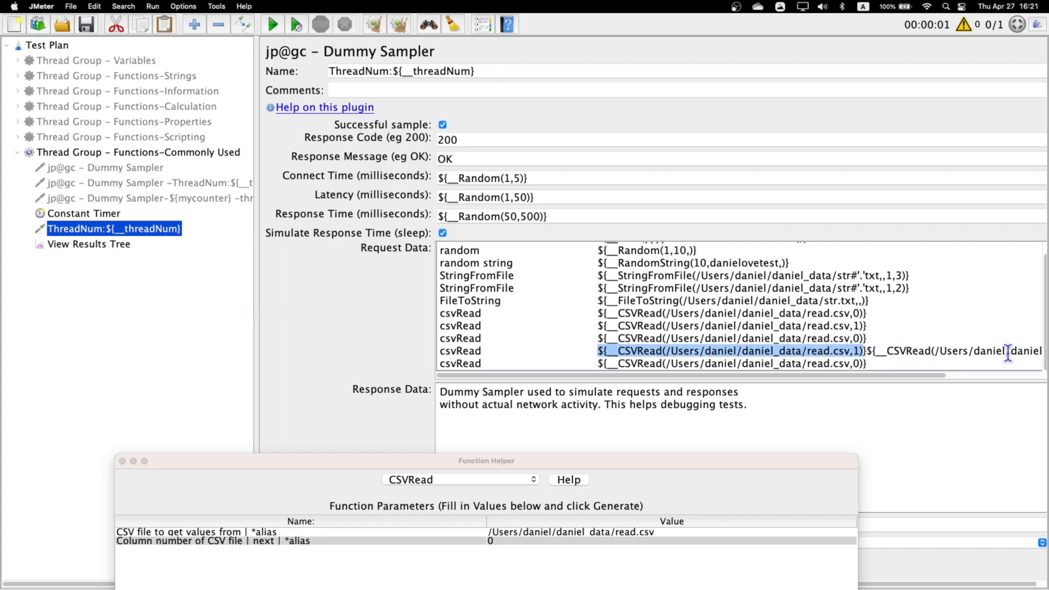
{"action": "scroll", "coordinate": [1016, 353], "scroll_direction": "right", "scroll_amount": 4}
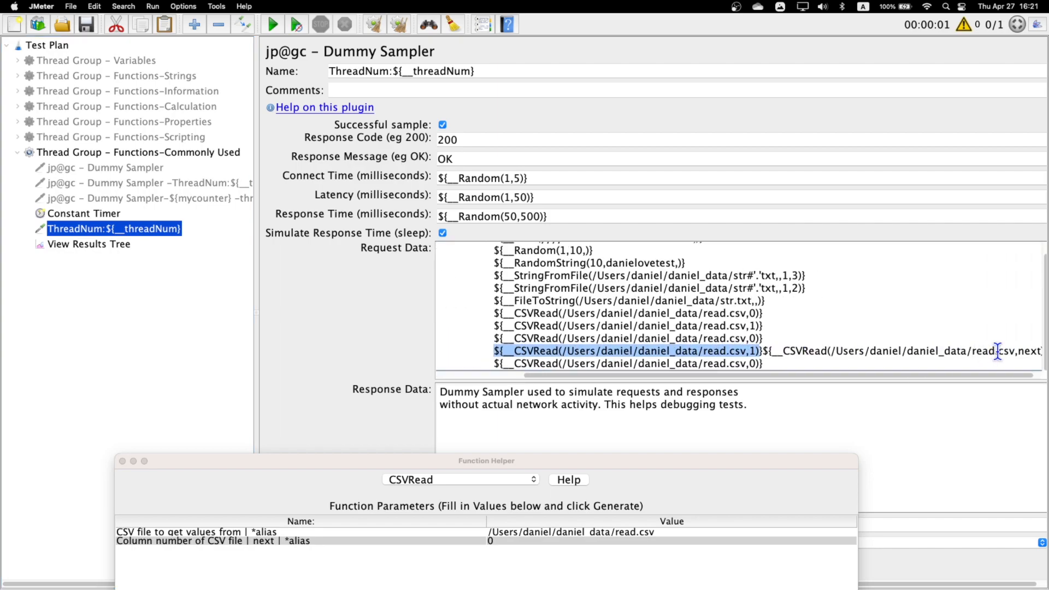
{"action": "left_click_drag", "start_coordinate": [1018, 351], "coordinate": [1041, 351]}
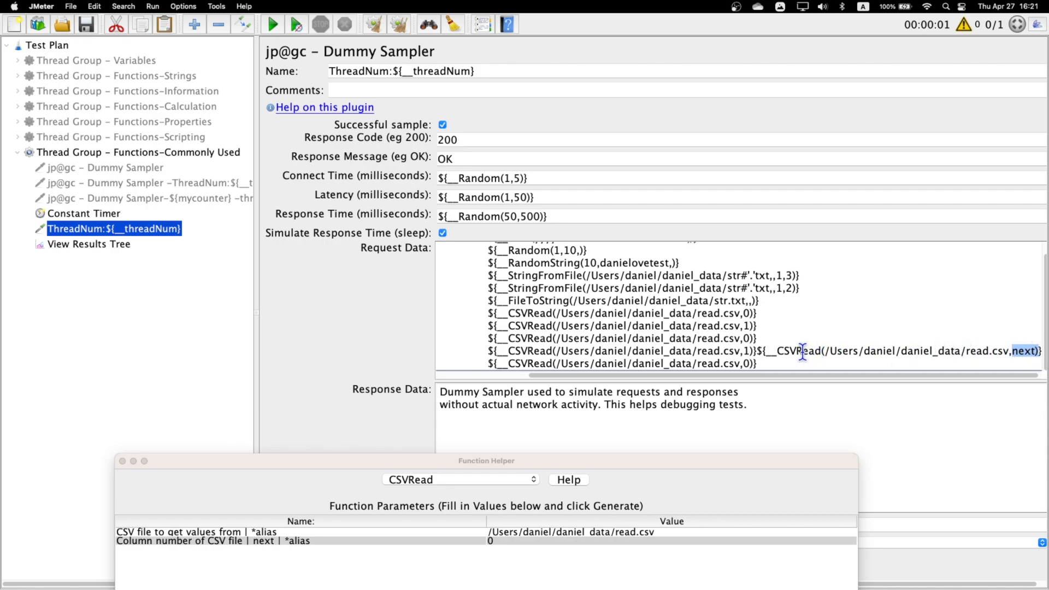
{"action": "scroll", "coordinate": [786, 352], "scroll_direction": "left", "scroll_amount": 2}
{"action": "scroll", "coordinate": [787, 353], "scroll_direction": "up", "scroll_amount": 1}
{"action": "scroll", "coordinate": [824, 363], "scroll_direction": "down", "scroll_amount": 1}
{"action": "left_click_drag", "start_coordinate": [808, 363], "coordinate": [392, 374]}
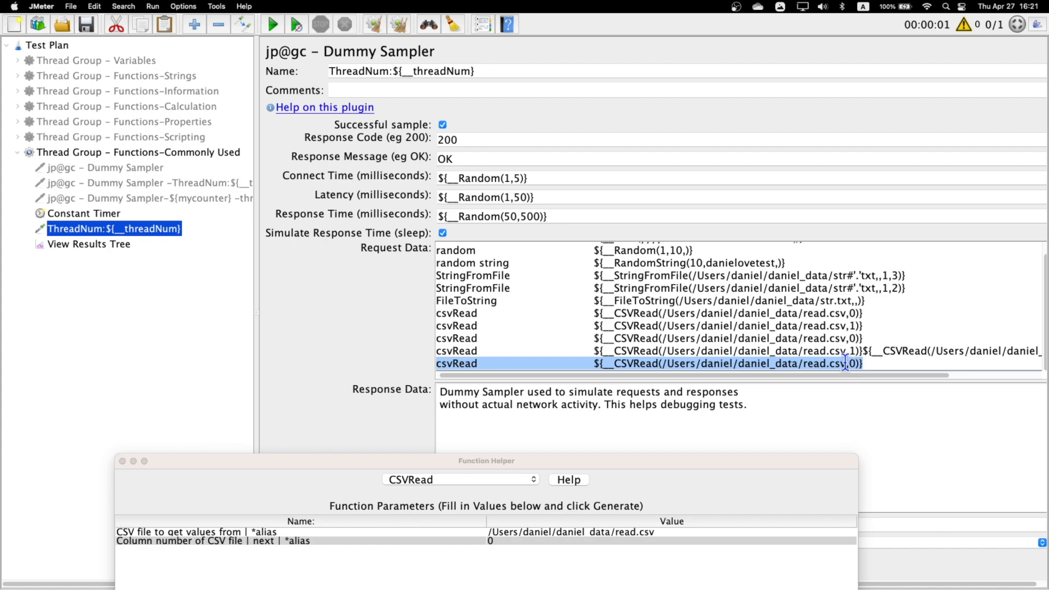
- Check the last csvRead value in the newest result's request body
{"action": "left_click", "coordinate": [128, 244]}
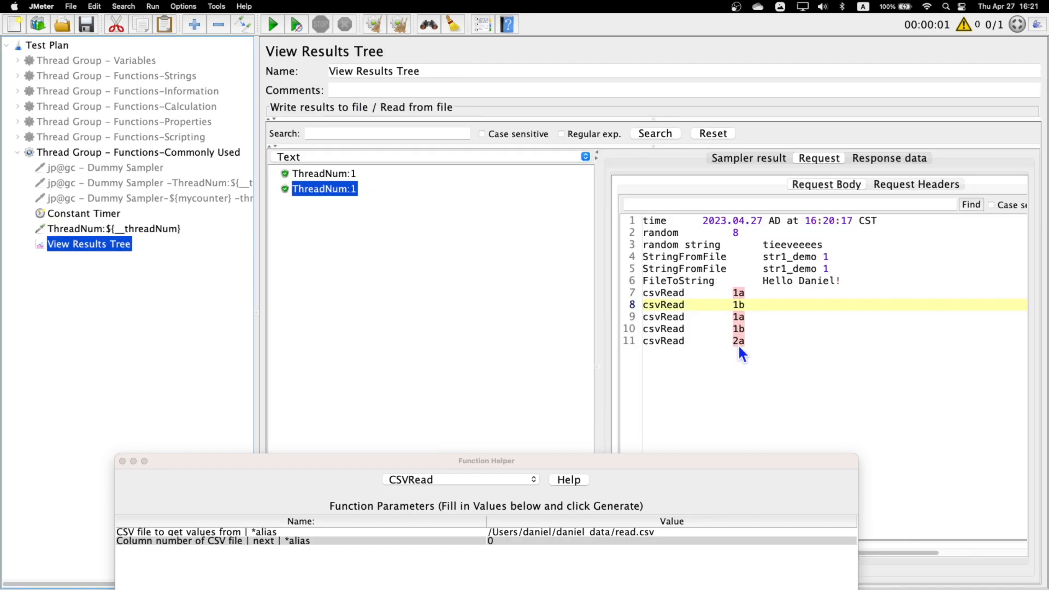
{"action": "left_click_drag", "start_coordinate": [733, 341], "coordinate": [744, 340]}
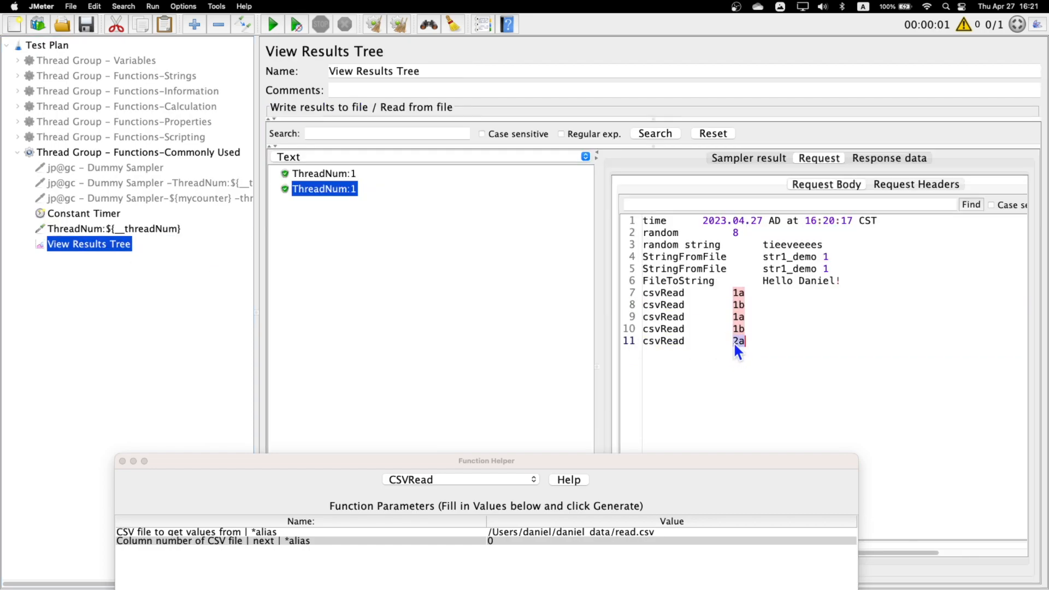
{"action": "left_click", "coordinate": [736, 340]}
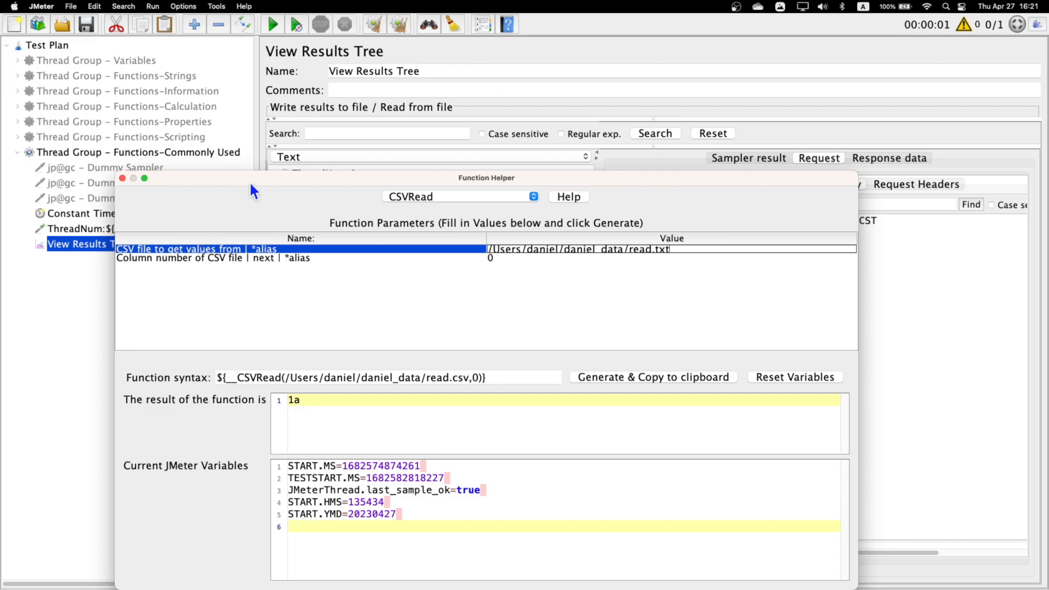
- Move the Function Helper aside and examine the file extensions in the ThreadNum sampler's Request Data calls
{"action": "left_click_drag", "start_coordinate": [230, 191], "coordinate": [207, 397]}
{"action": "left_click", "coordinate": [120, 230]}
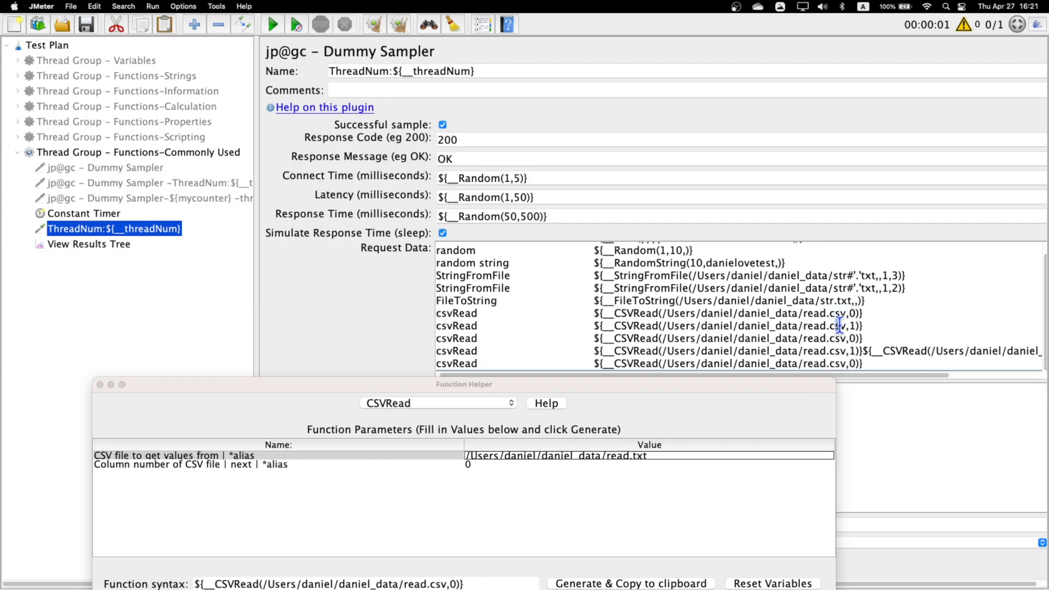
{"action": "left_click_drag", "start_coordinate": [840, 303], "coordinate": [845, 304]}
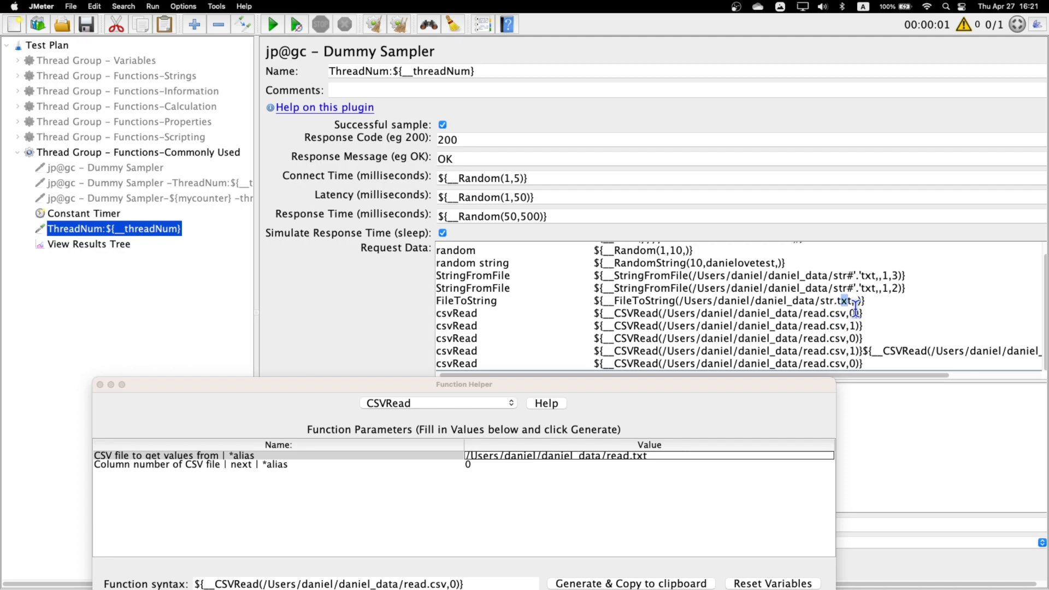